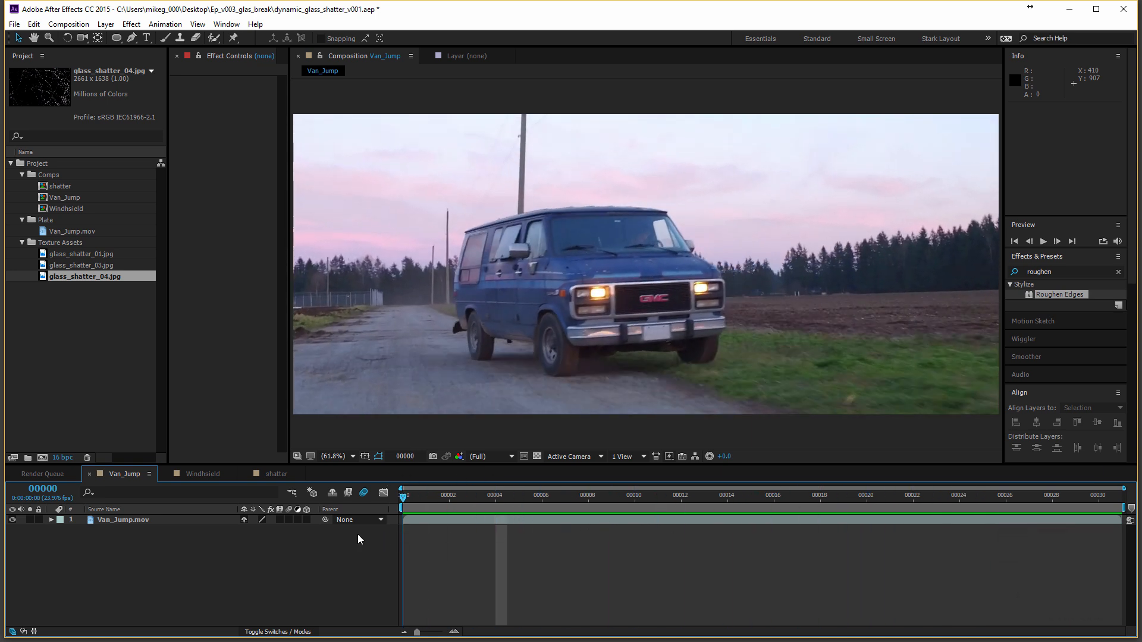
Review the Van_Jump footage, then switch to mocha Pro and check the tracked windshield surface across the clip.
drag(432, 504, 890, 532)
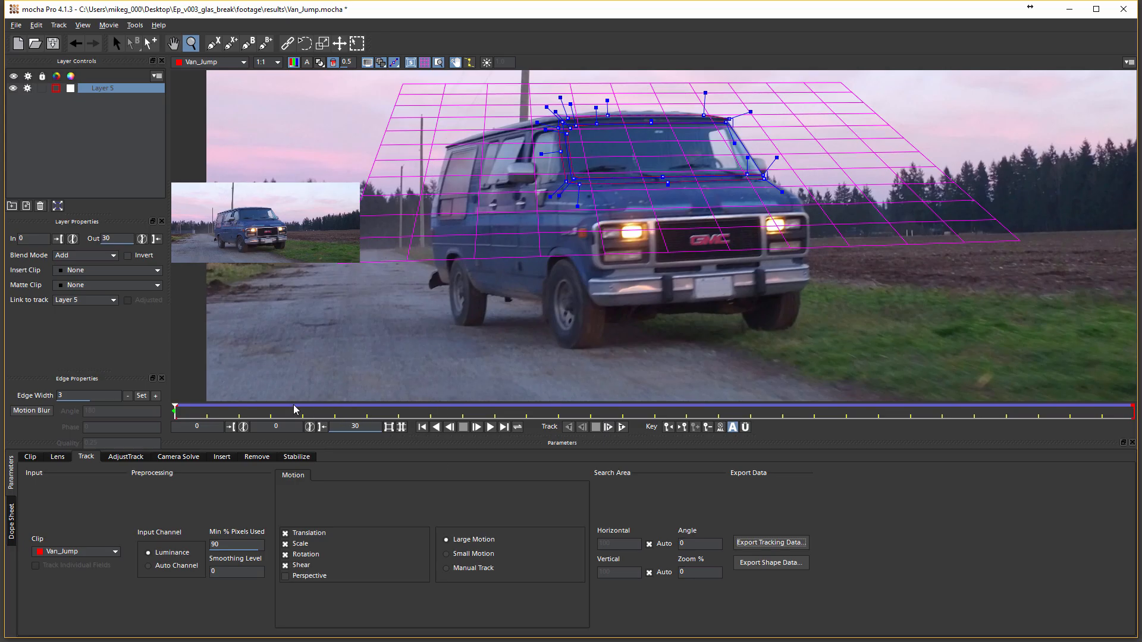
click(295, 410)
drag(303, 410, 141, 369)
drag(175, 422, 103, 386)
drag(172, 414, 137, 428)
drag(175, 411, 164, 349)
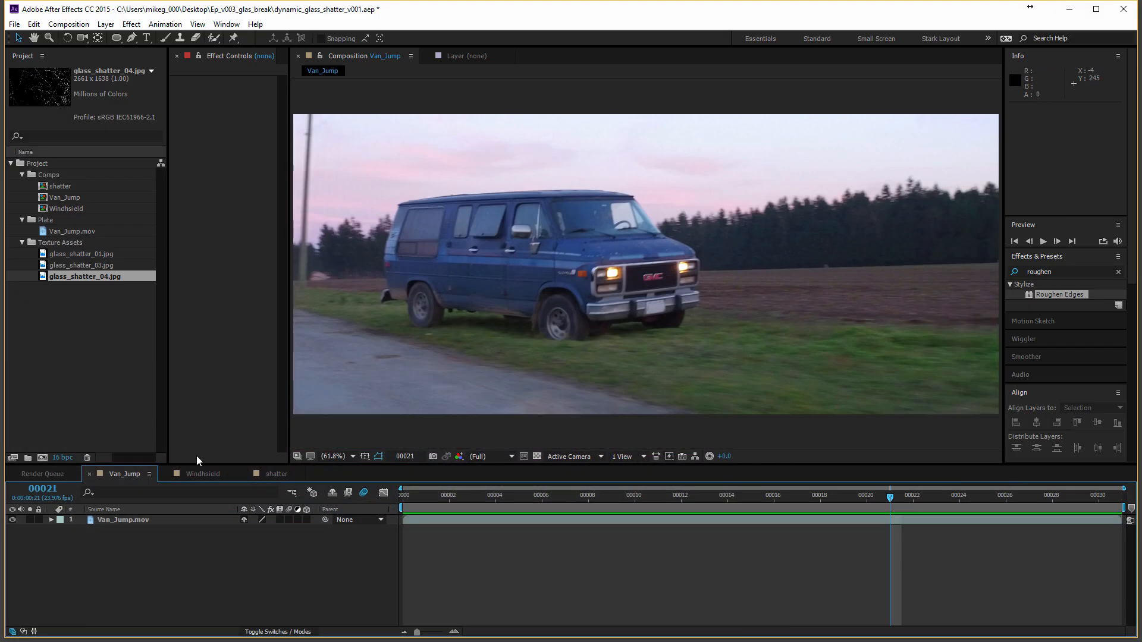
click(143, 519)
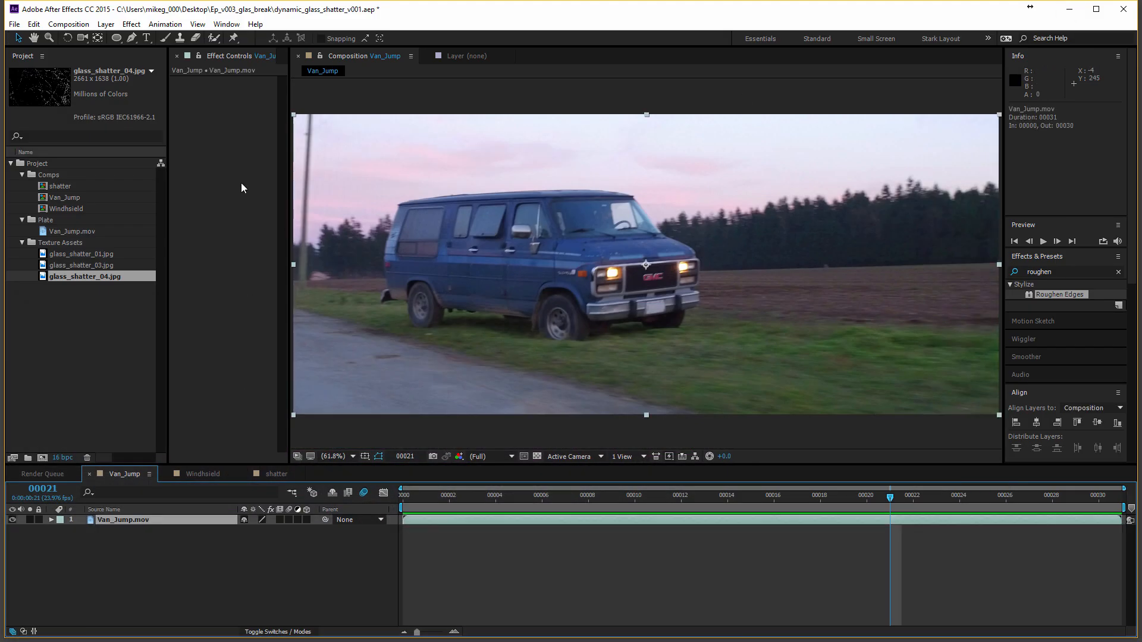
click(166, 25)
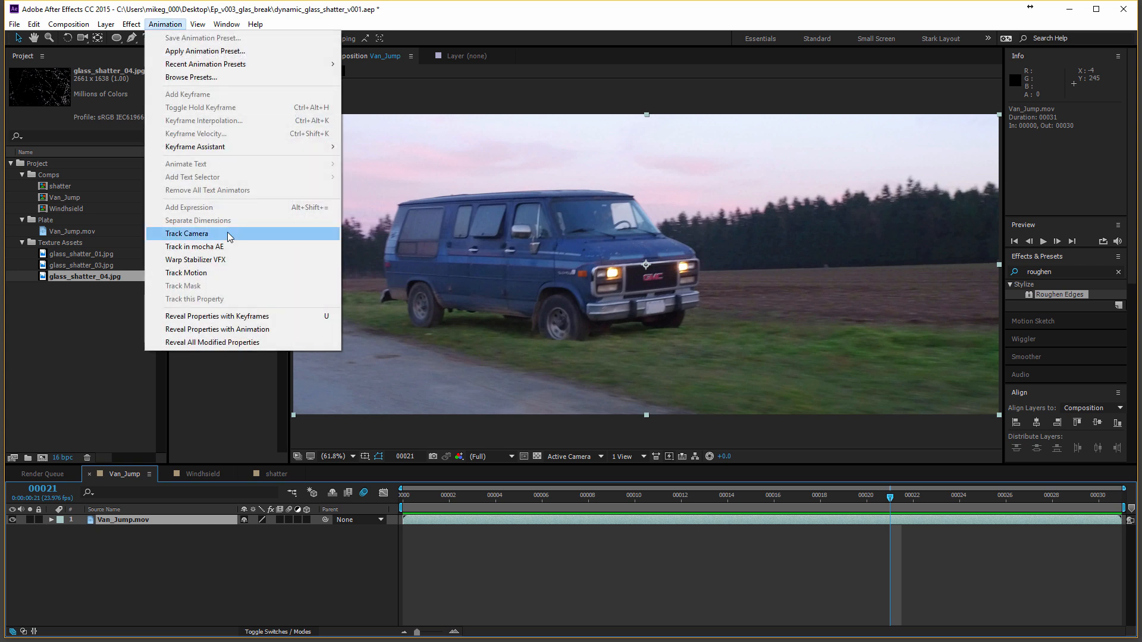
click(213, 584)
click(194, 520)
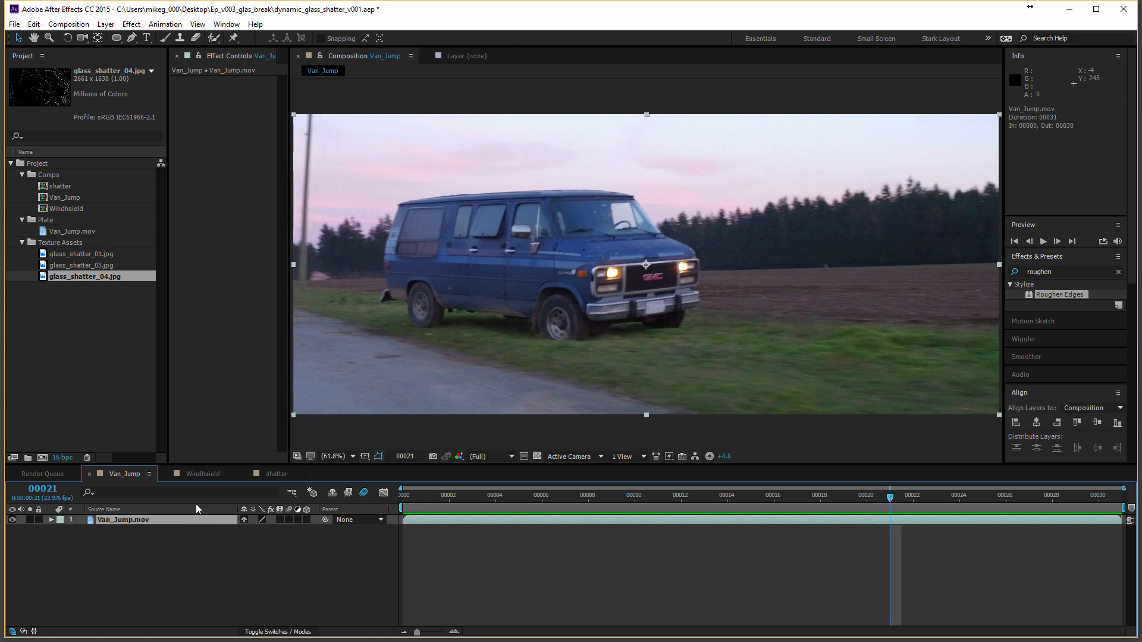
click(165, 24)
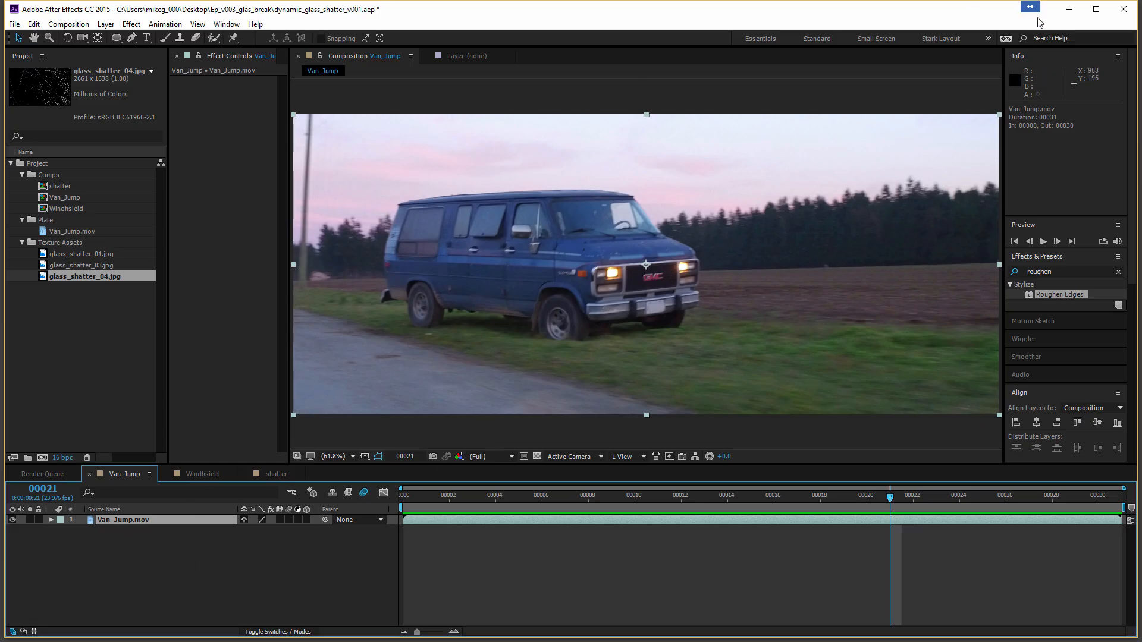
Switch to mocha Pro, examine the windshield track and its grid over the first frames, and return to frame 0.
click(1069, 10)
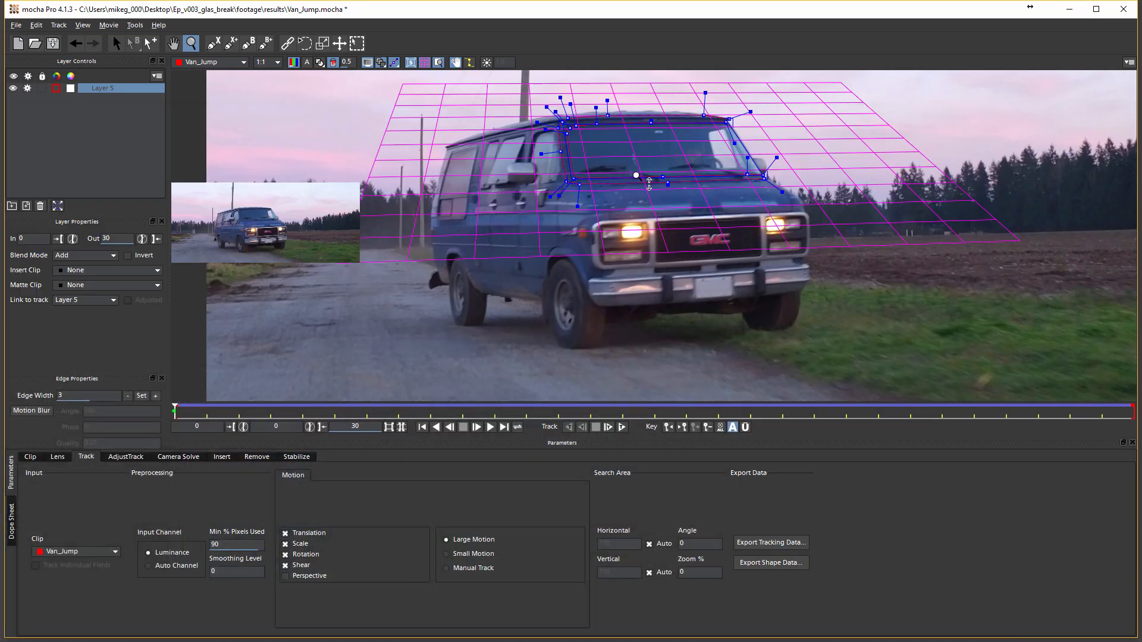
click(280, 412)
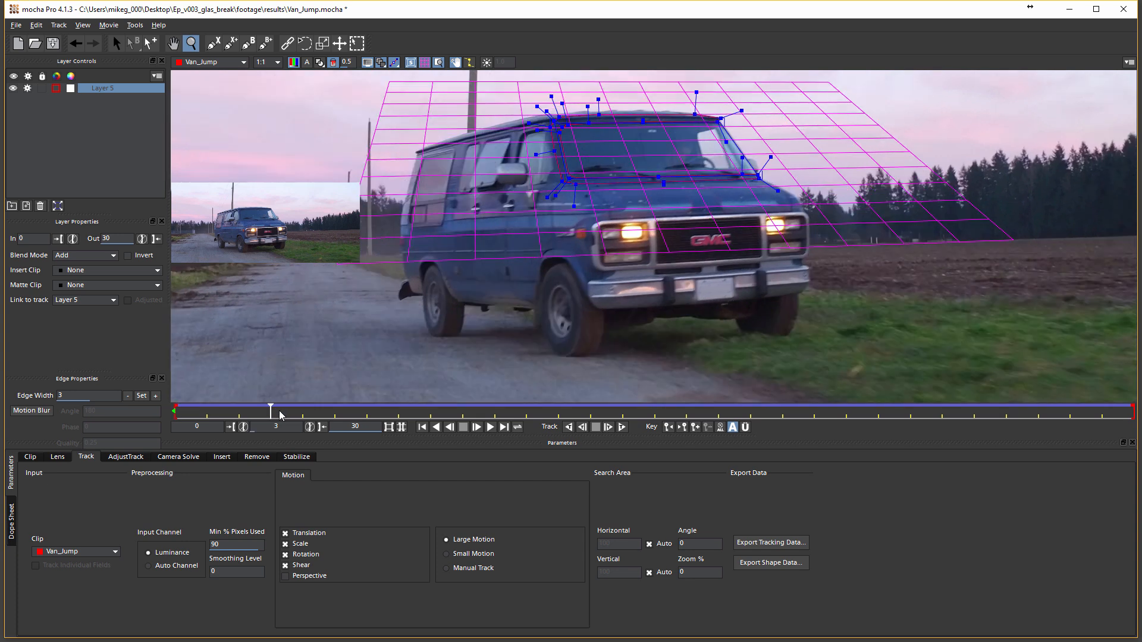
drag(270, 410, 463, 410)
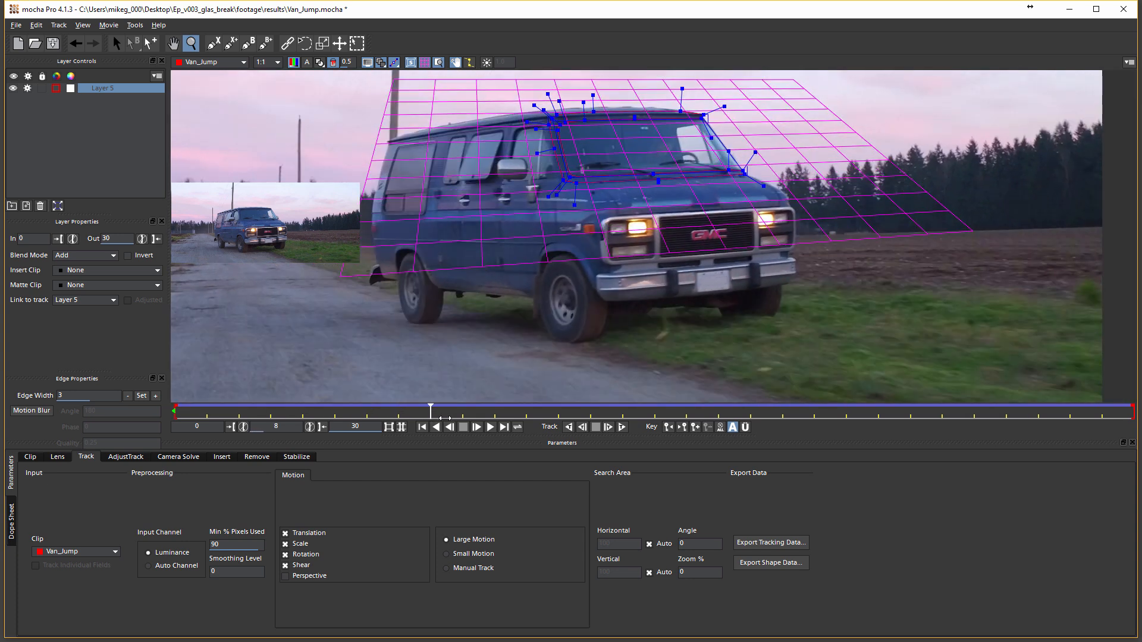
click(421, 61)
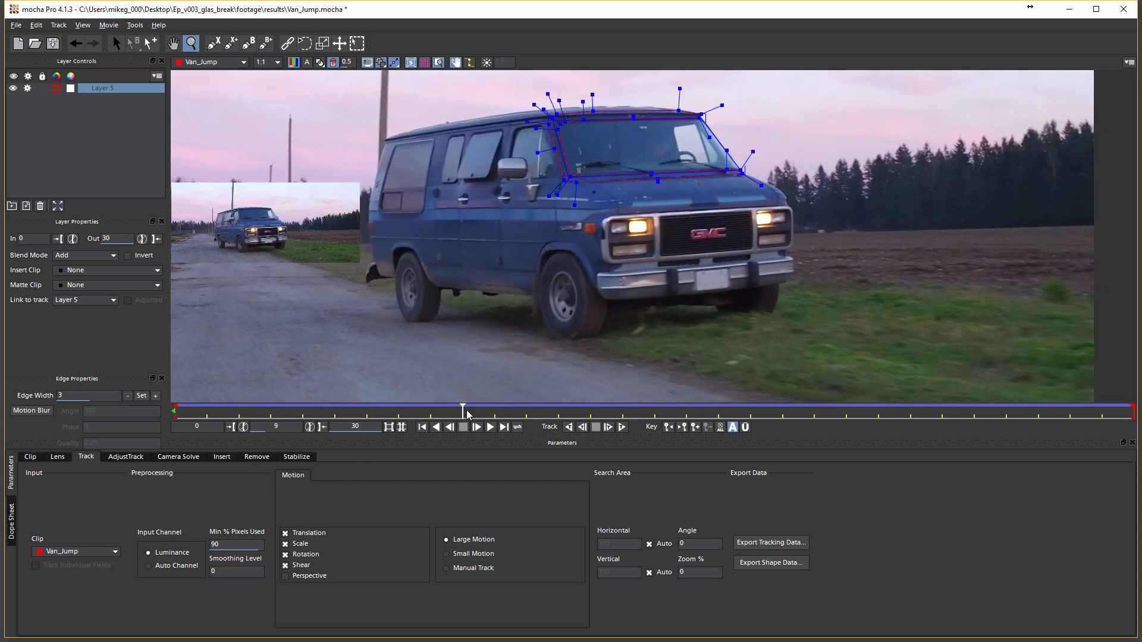
click(425, 62)
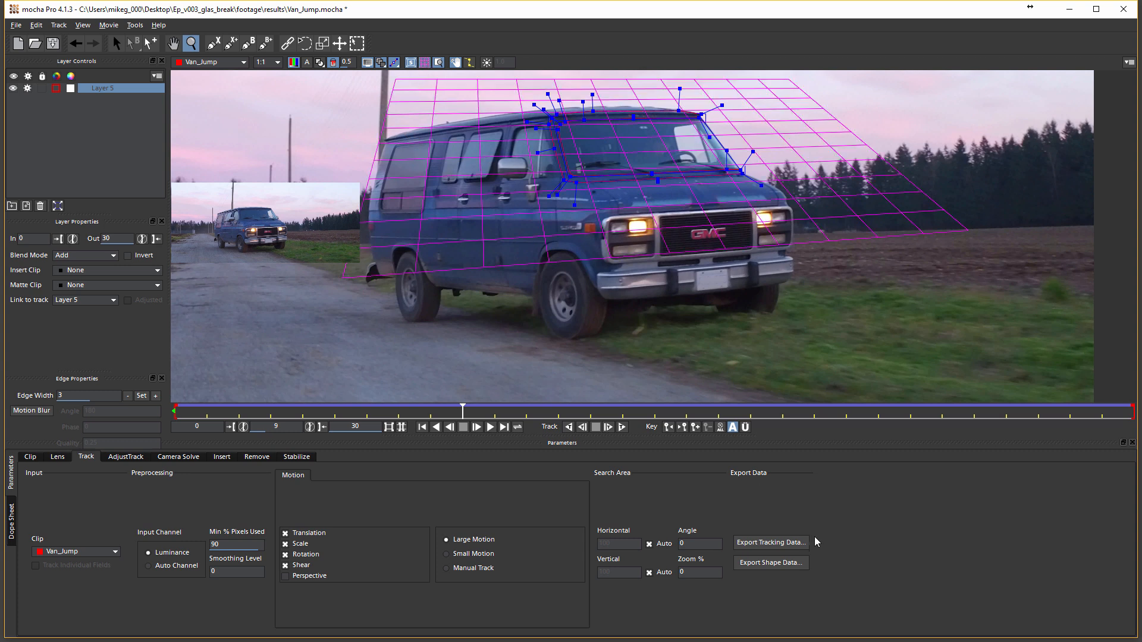
drag(463, 408, 174, 409)
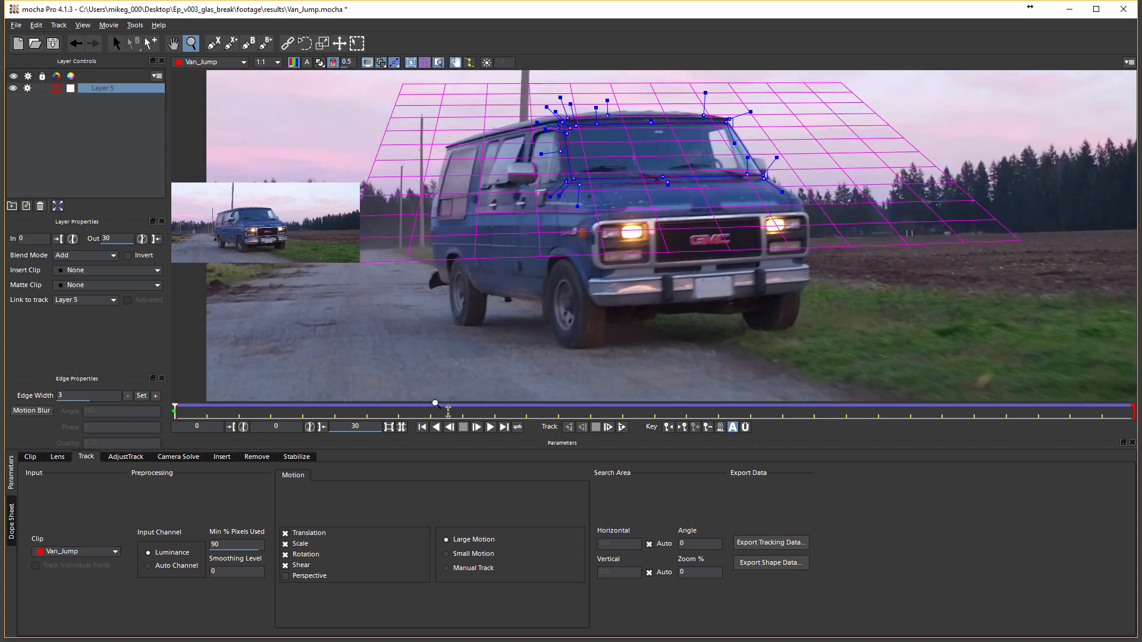
Export the windshield tracking data to the clipboard in After Effects Corner Pin [supports motion blur] format.
click(797, 543)
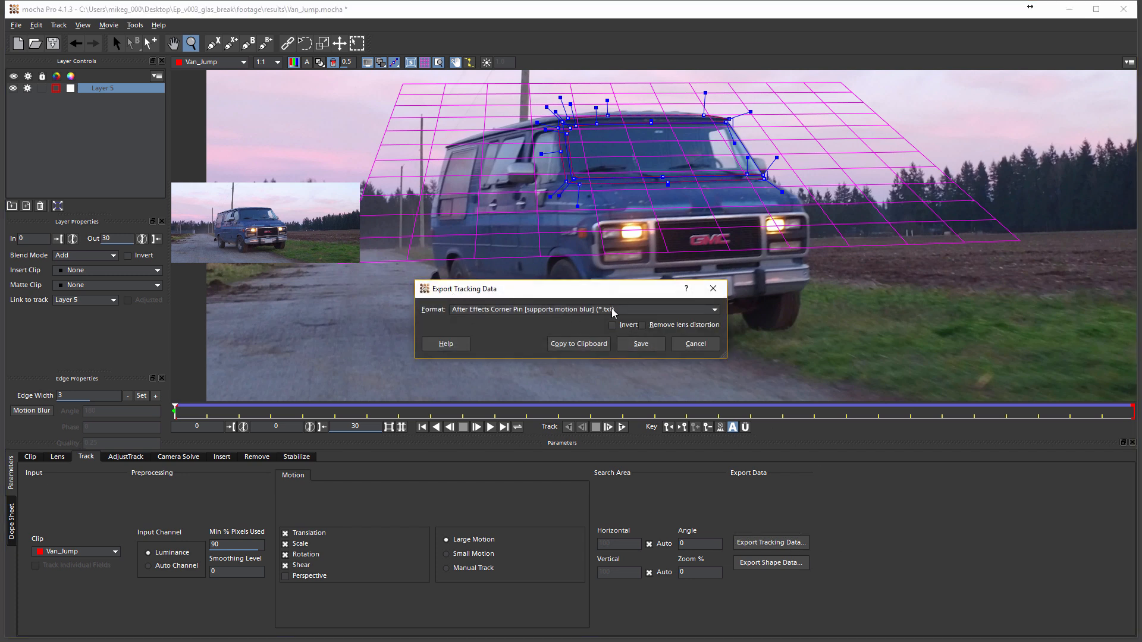
click(554, 311)
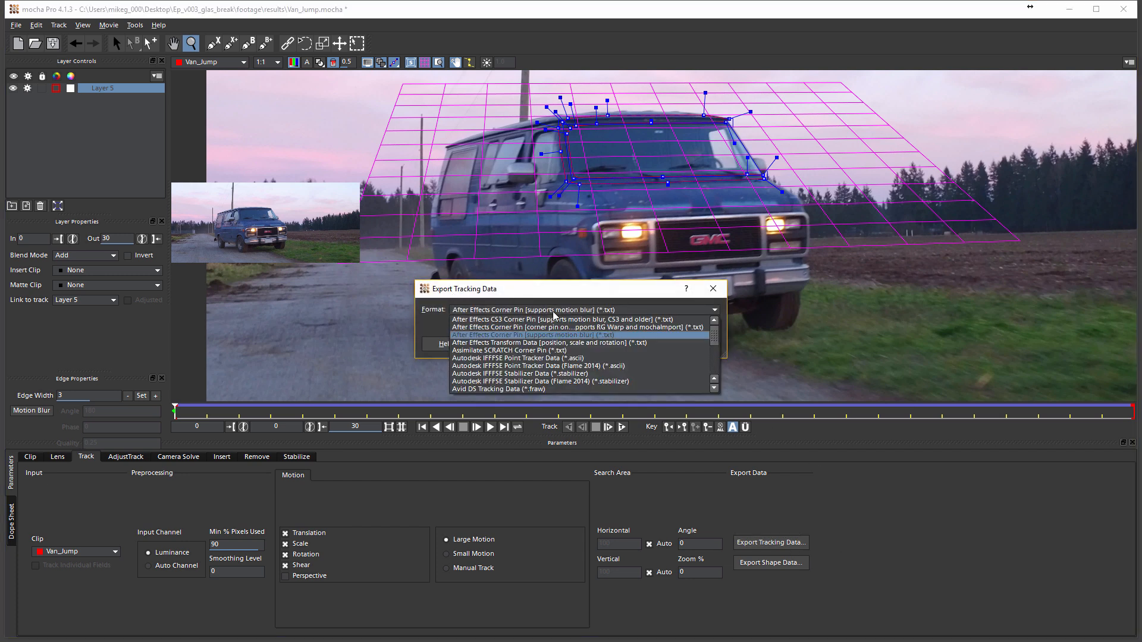
click(554, 312)
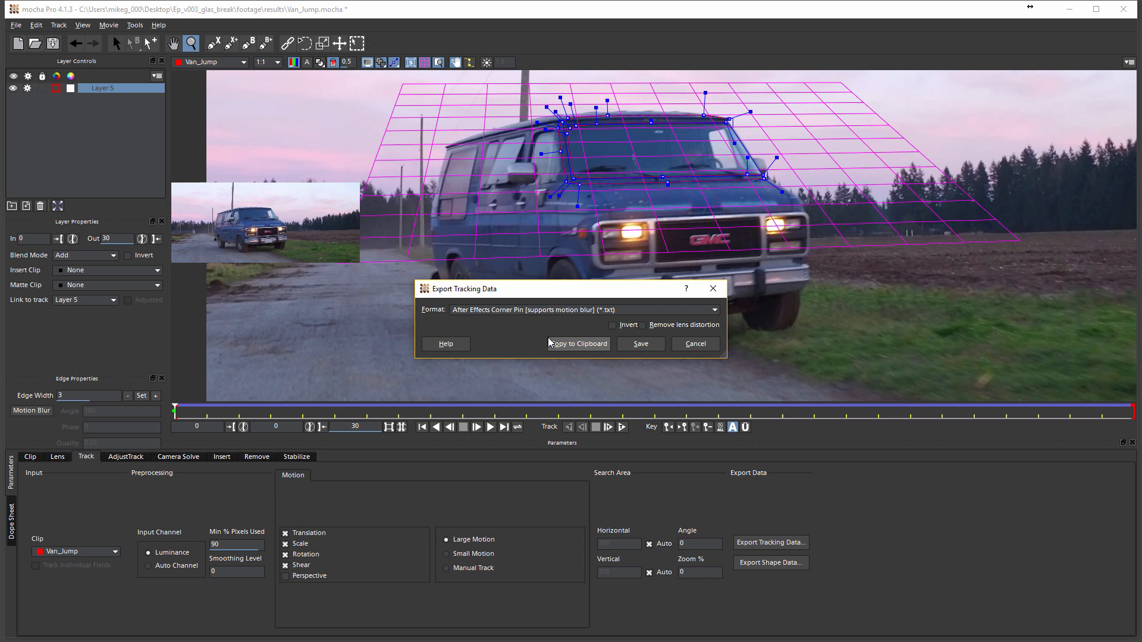
click(582, 348)
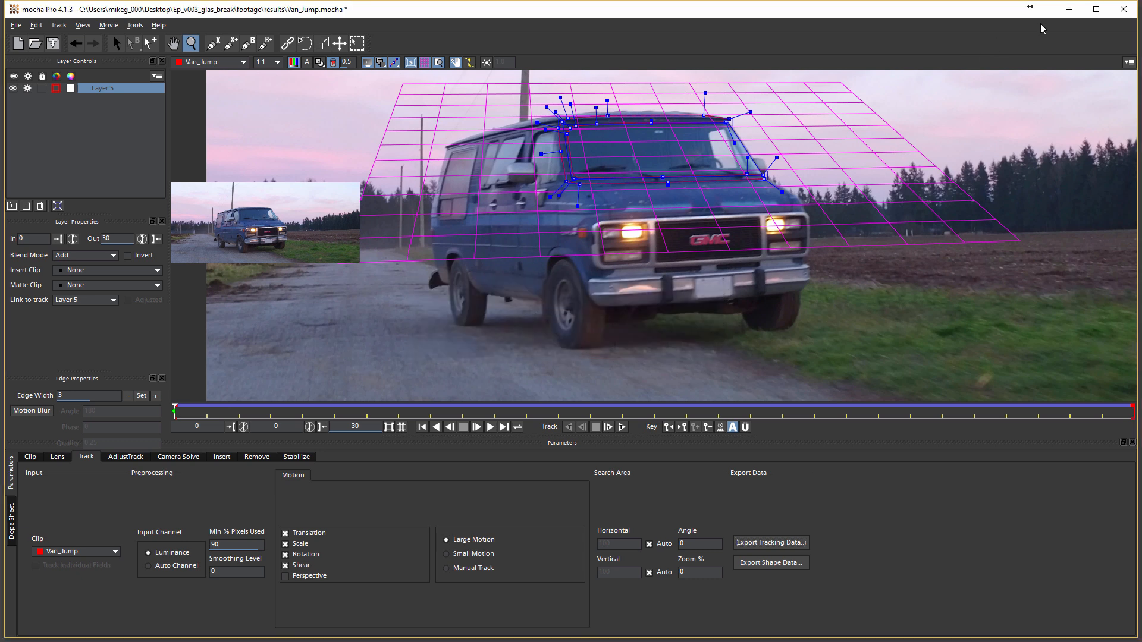
Switch to After Effects and add a black 1920 x 817 px solid named windshield to the Van_Jump composition.
click(1069, 9)
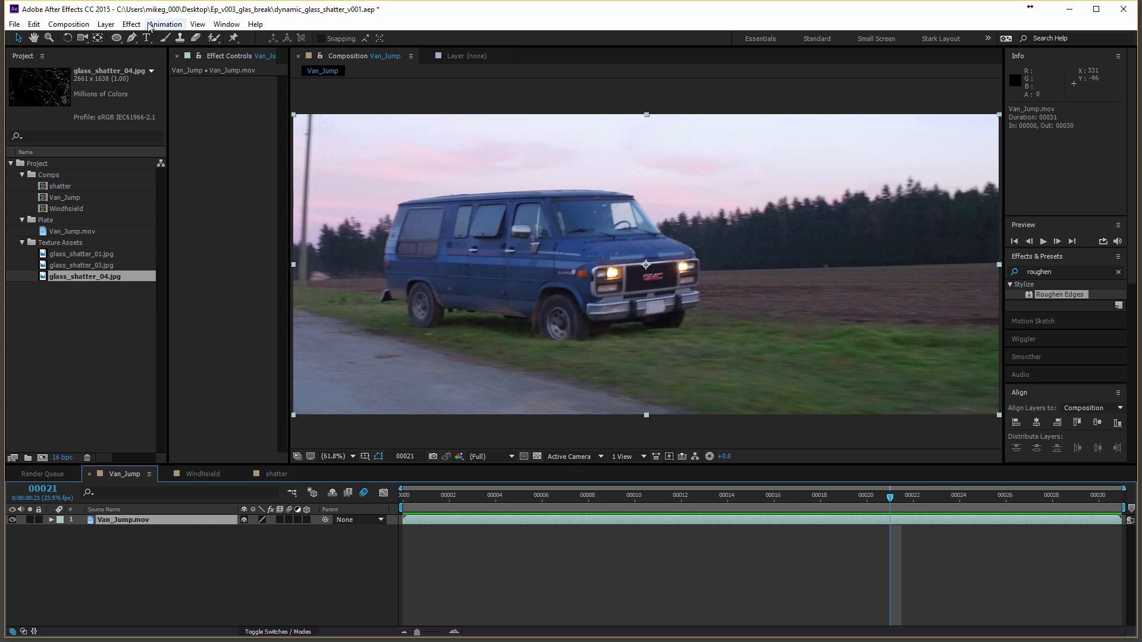
click(149, 579)
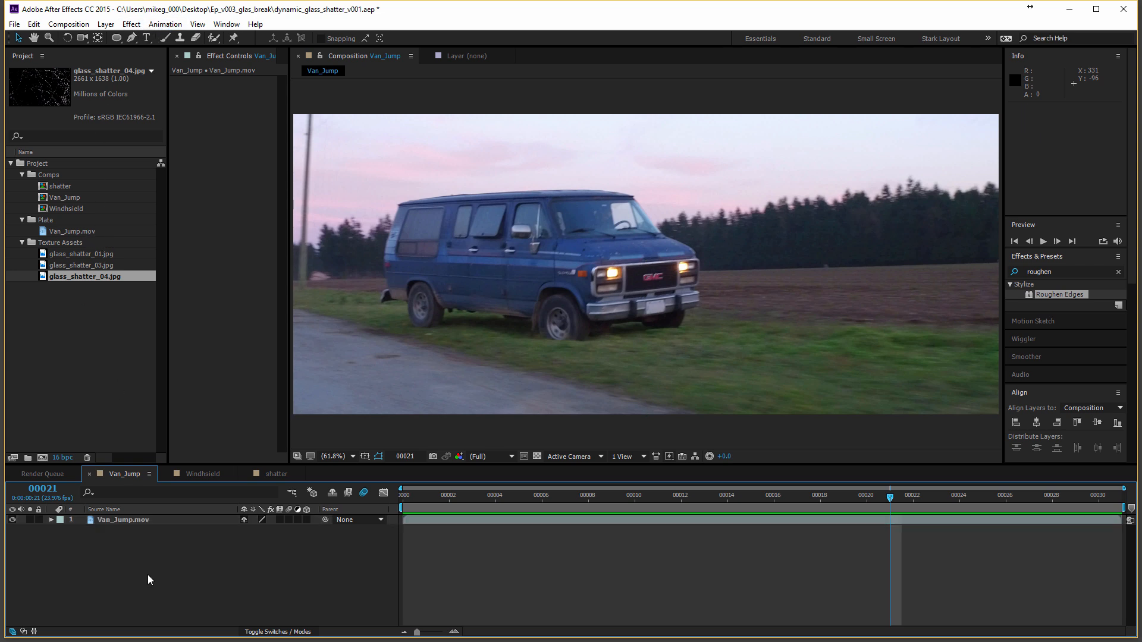
click(158, 520)
click(106, 23)
mouse_move(116, 37)
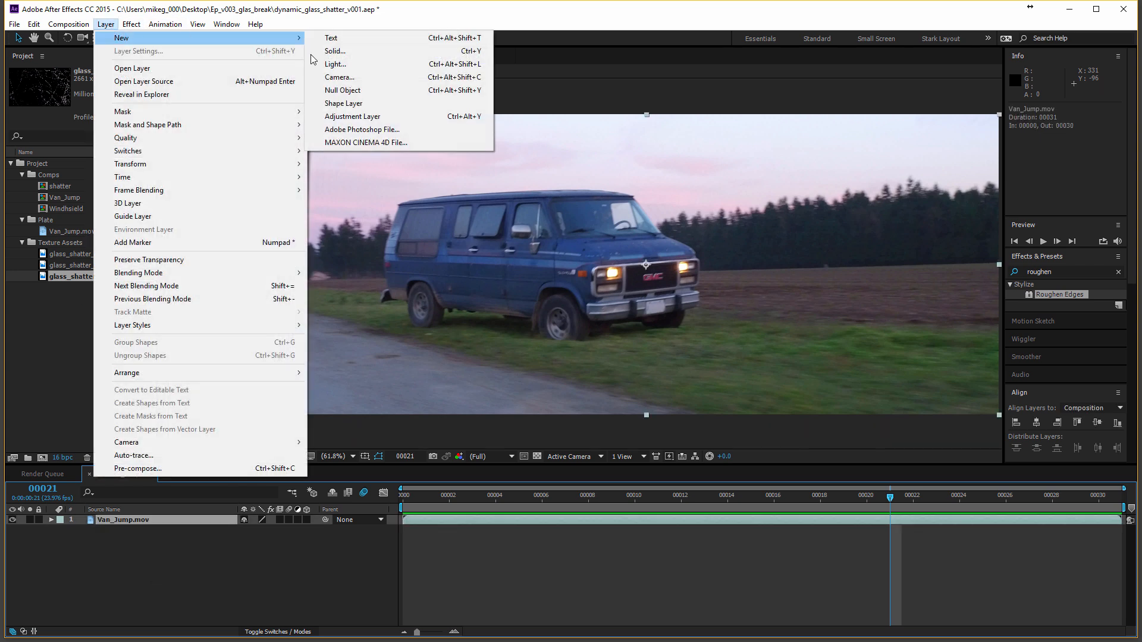
click(327, 51)
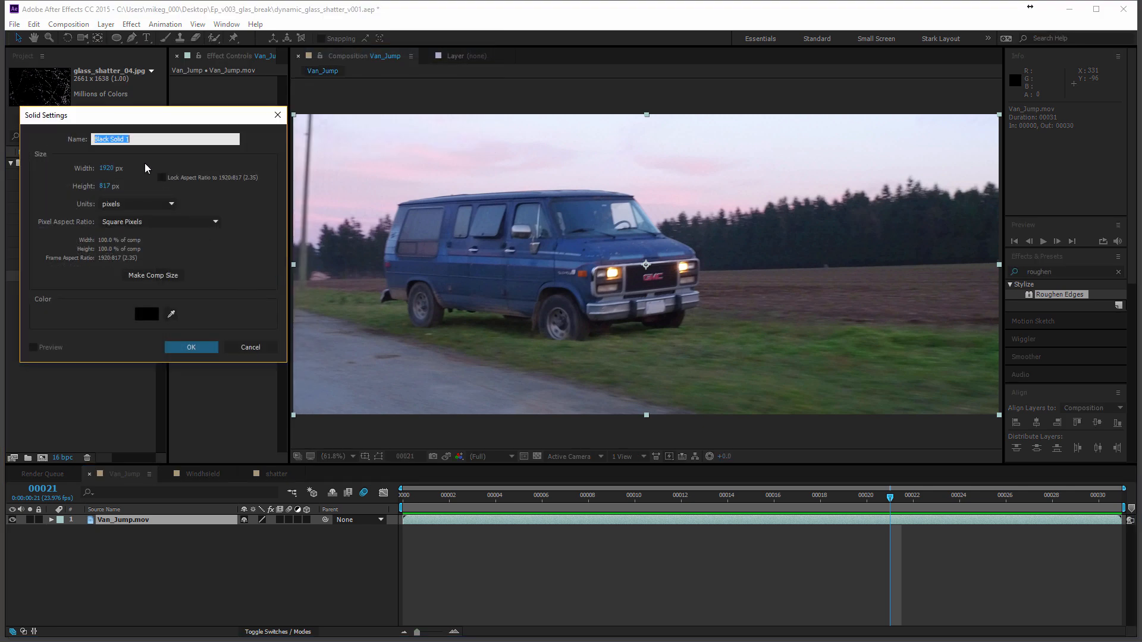
text(windshield)
key(Return)
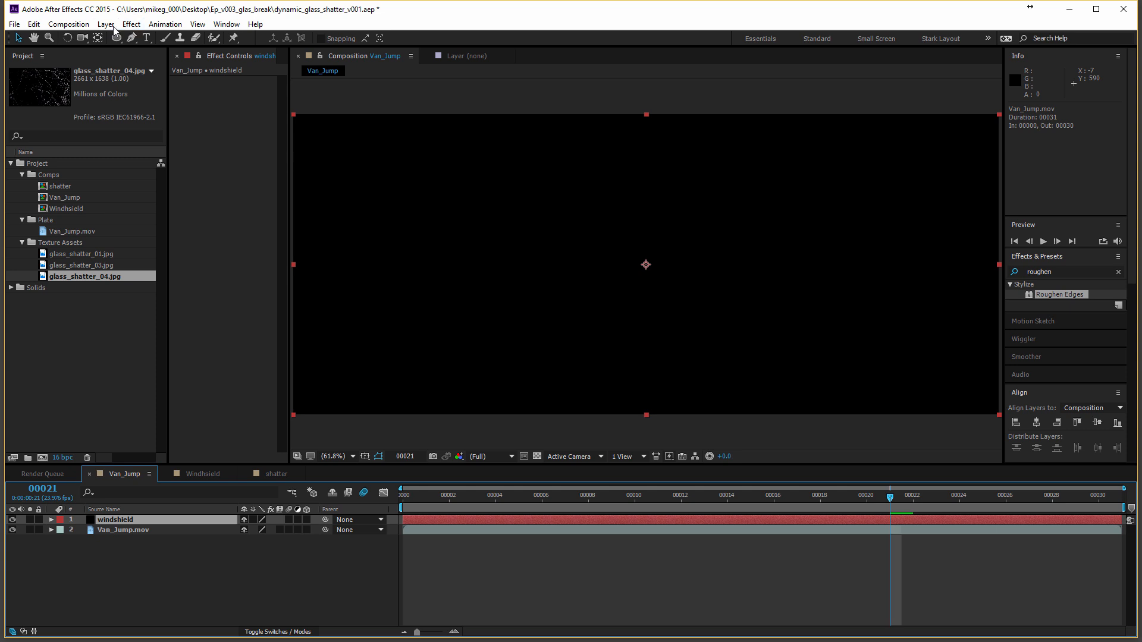
Pre-compose the windshield solid as Windshield Deform, leaving all attributes in Van_Jump.
click(108, 23)
click(138, 468)
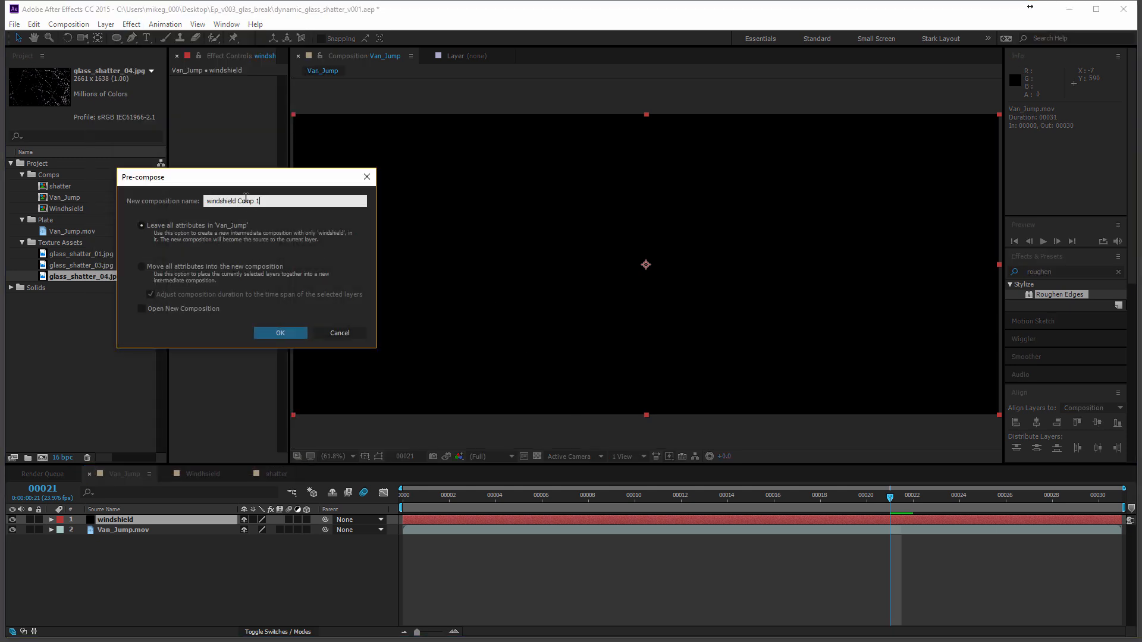
text(Windshield Deform)
key(Return)
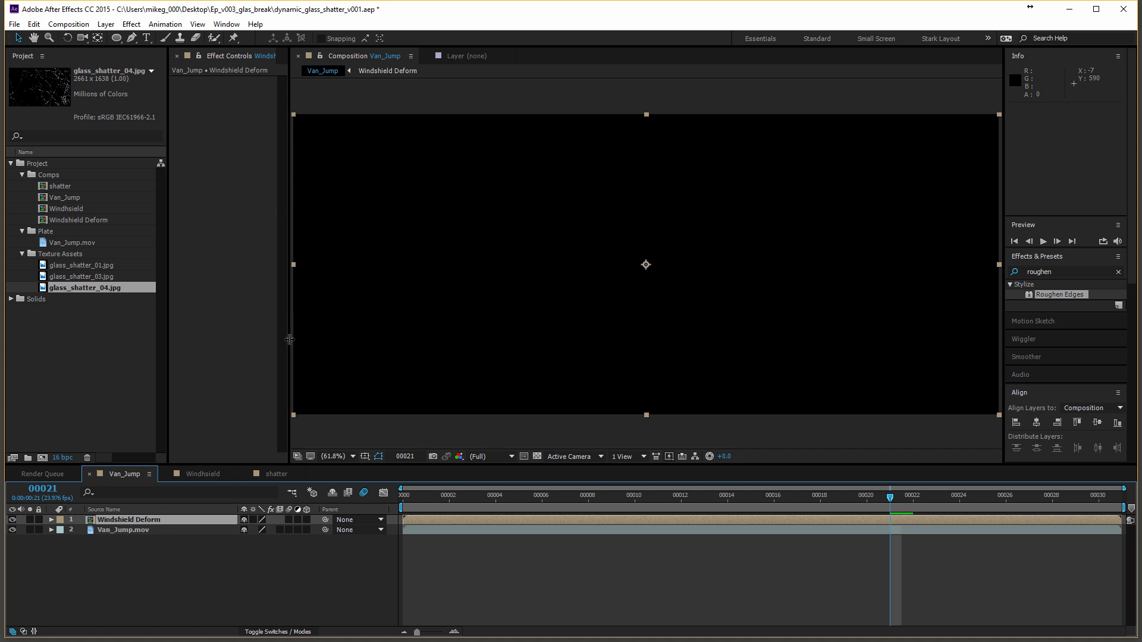
drag(290, 339, 484, 350)
key(ctrl+v)
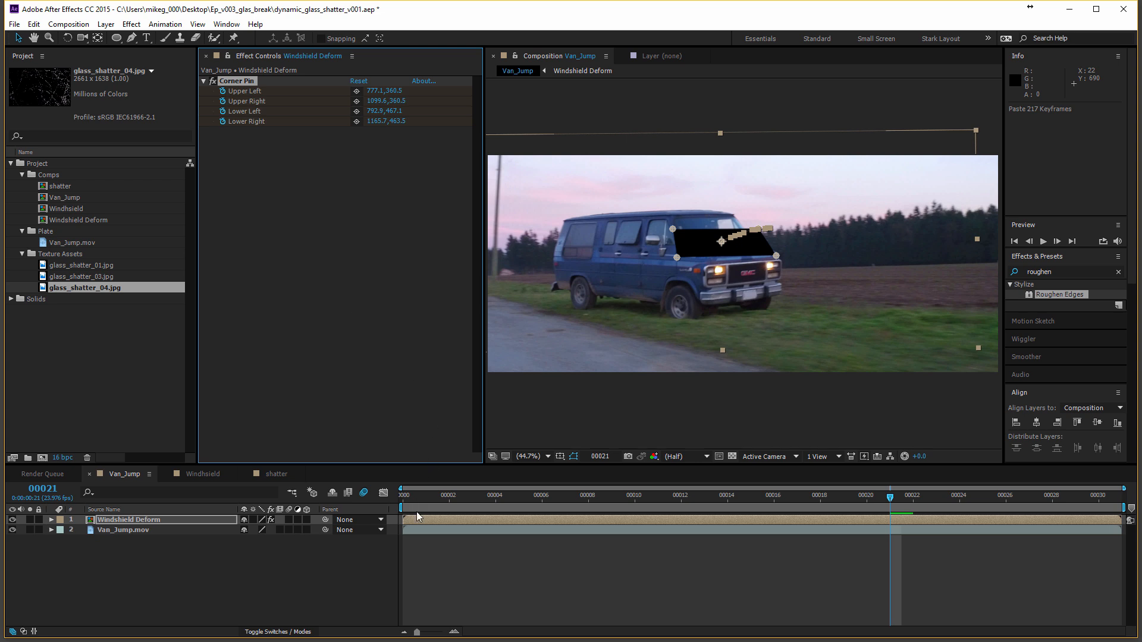
key(ctrl+z)
Paste the copied corner pin tracking keyframes onto the Windshield Deform layer, starting at frame 0.
click(391, 508)
key(Home)
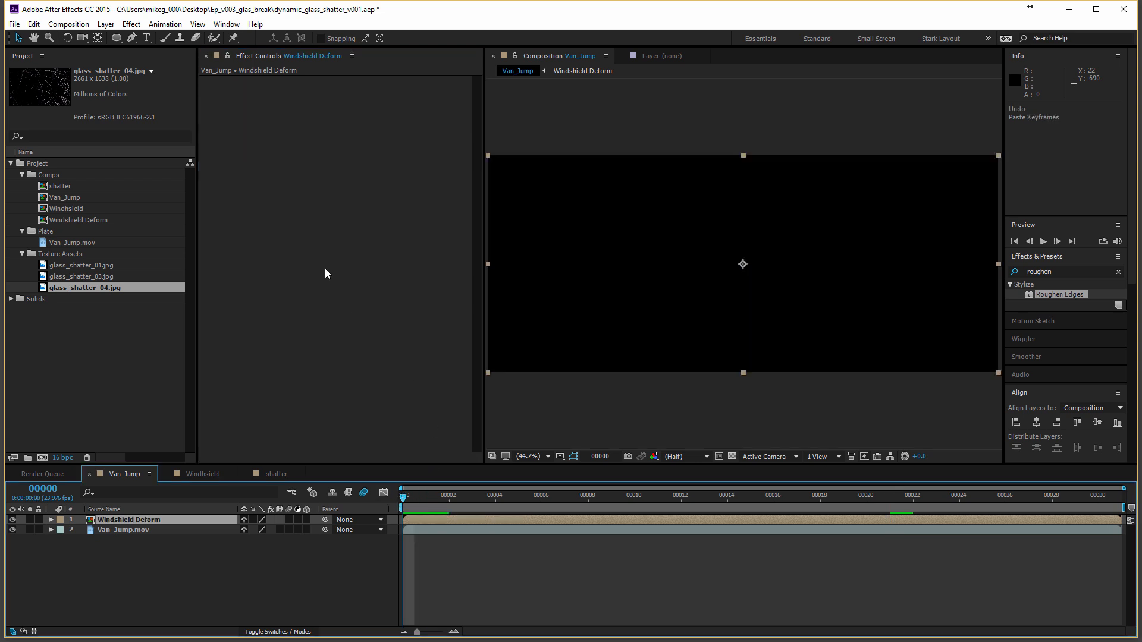
click(324, 265)
key(ctrl+v)
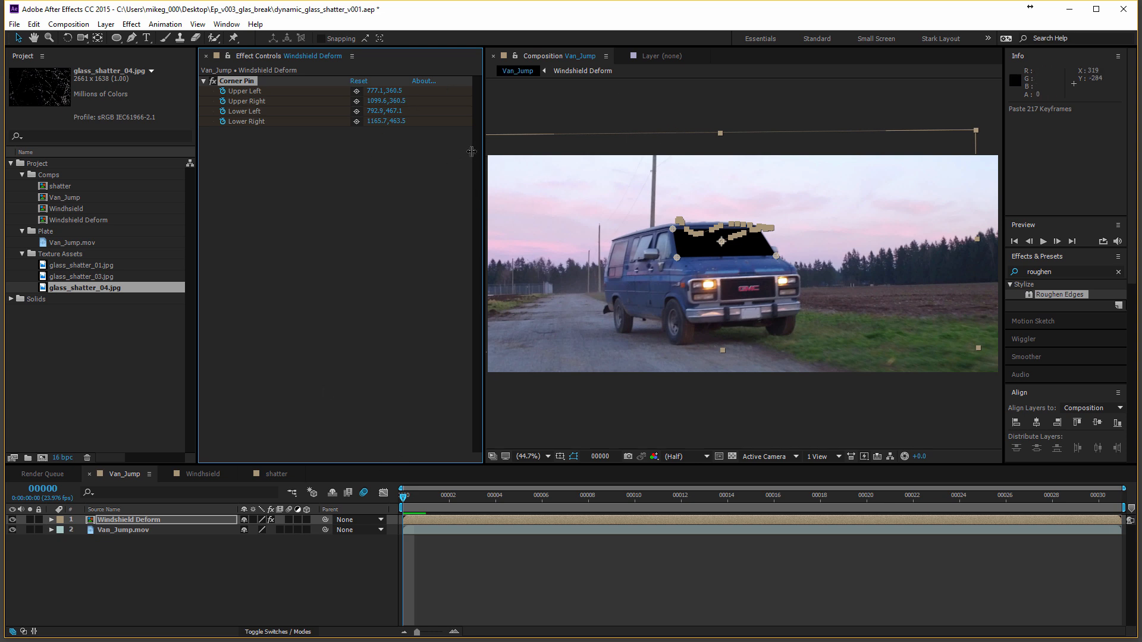
Enlarge the composition view and check how the corner-pinned solid follows the van's windshield.
drag(471, 151, 374, 153)
click(488, 102)
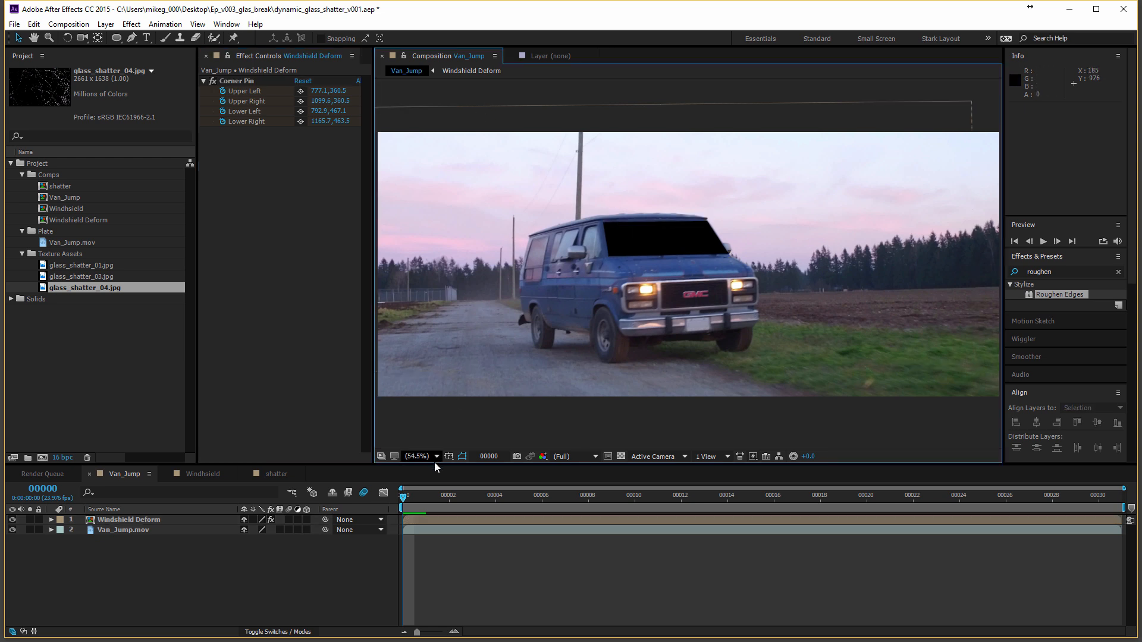
click(426, 497)
drag(447, 500, 312, 542)
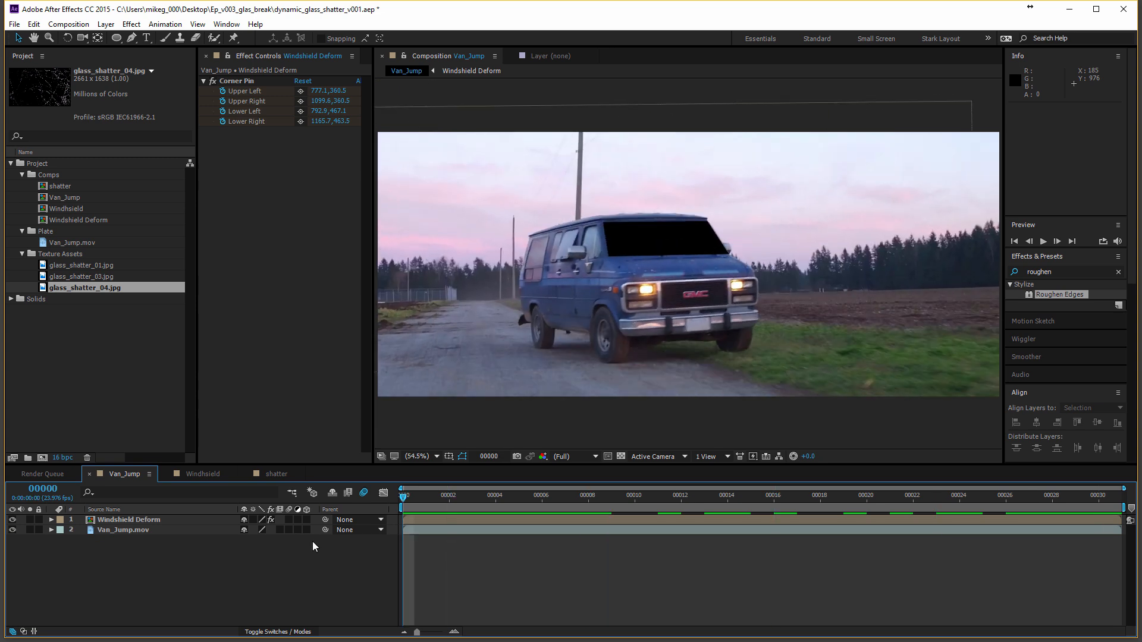
Open the Windshield Deform composition and create a second composition viewer beside a widened first viewer.
click(147, 520)
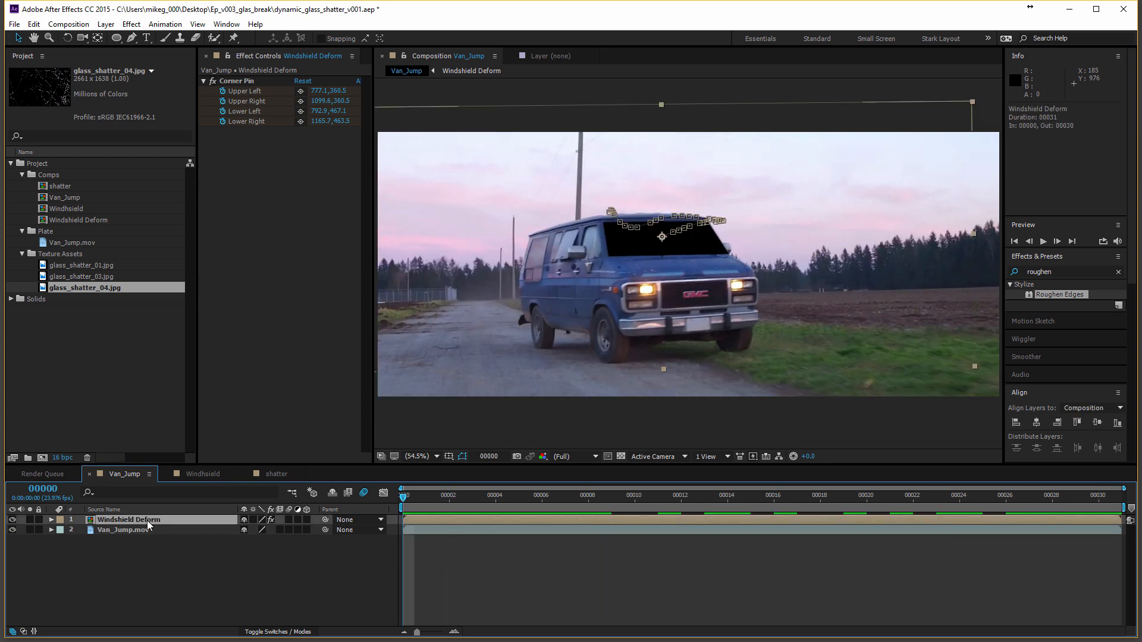
double_click(147, 519)
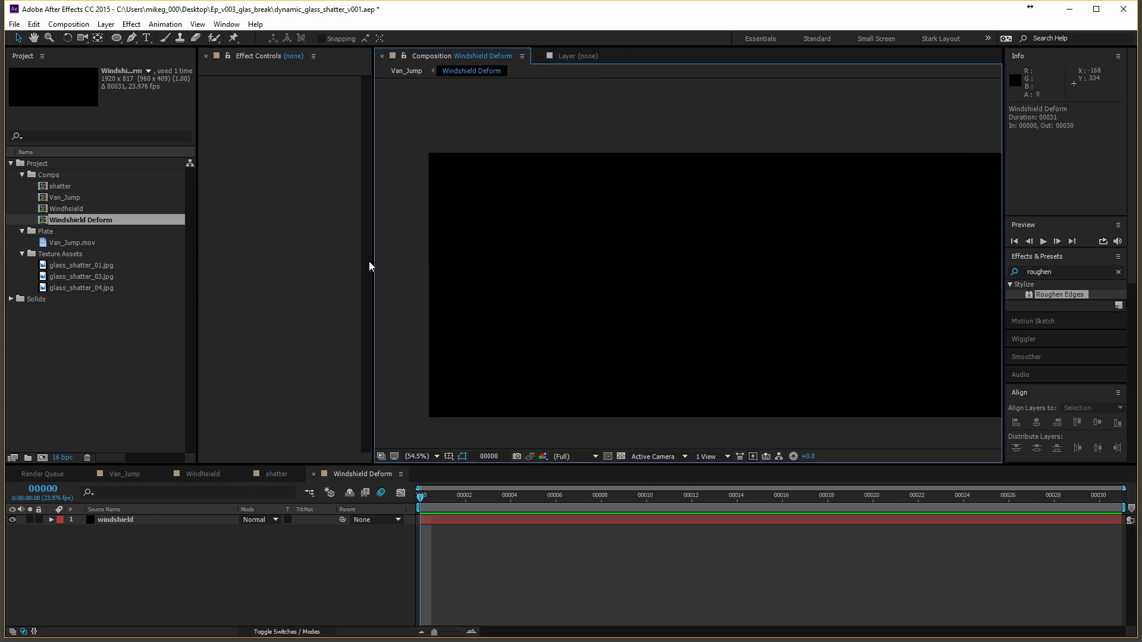
click(197, 25)
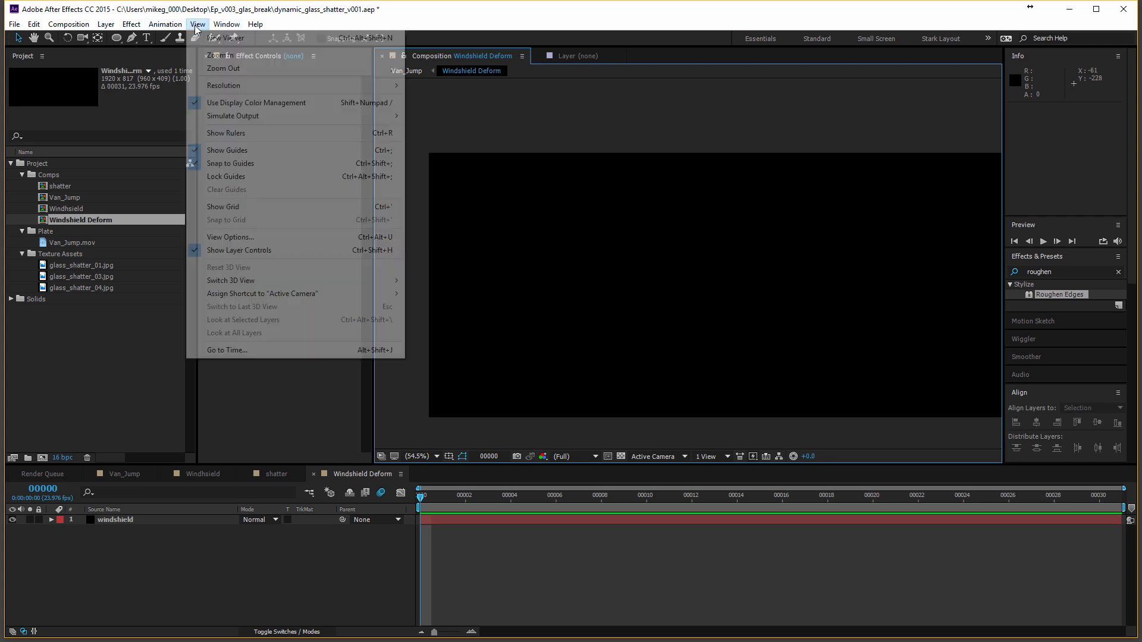
click(221, 37)
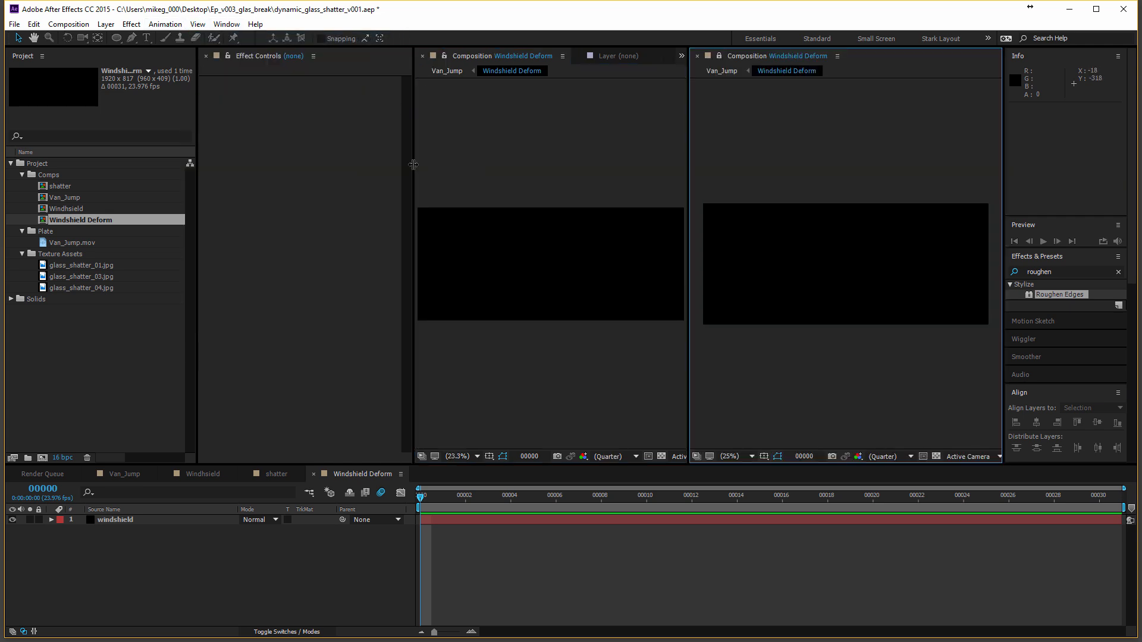
drag(413, 165, 191, 168)
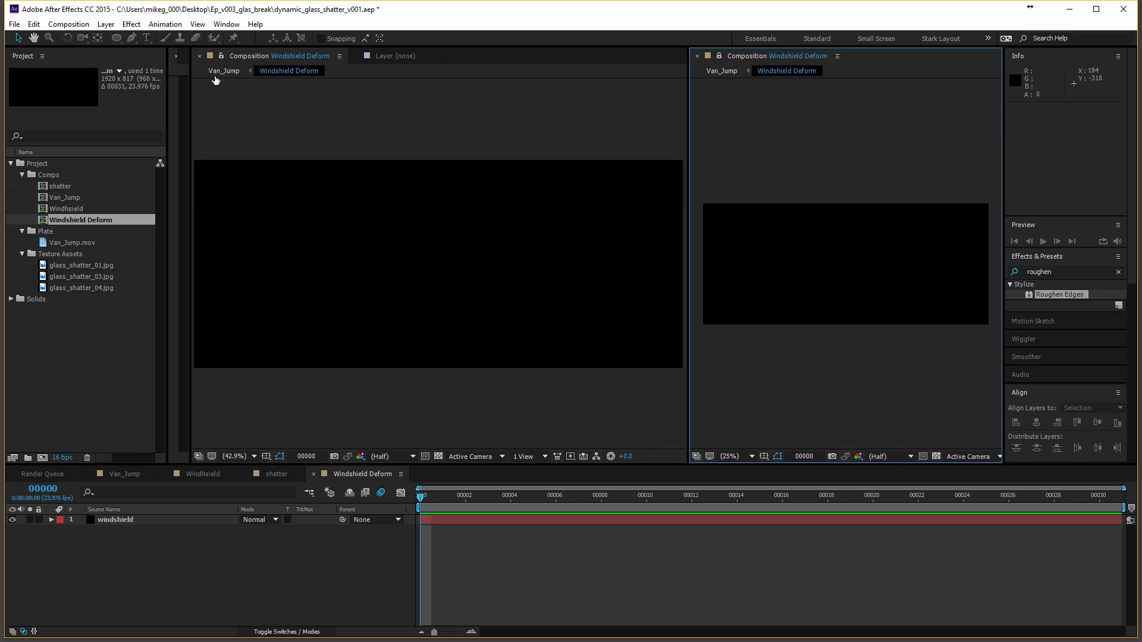
Show the Van_Jump composition in both viewers.
click(223, 71)
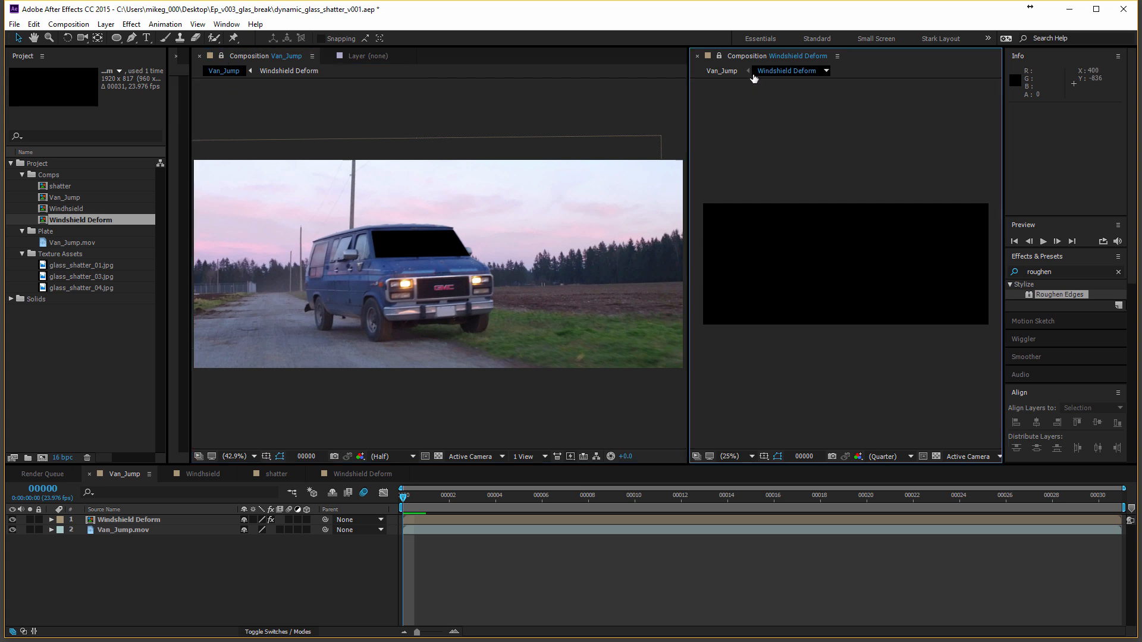
click(721, 68)
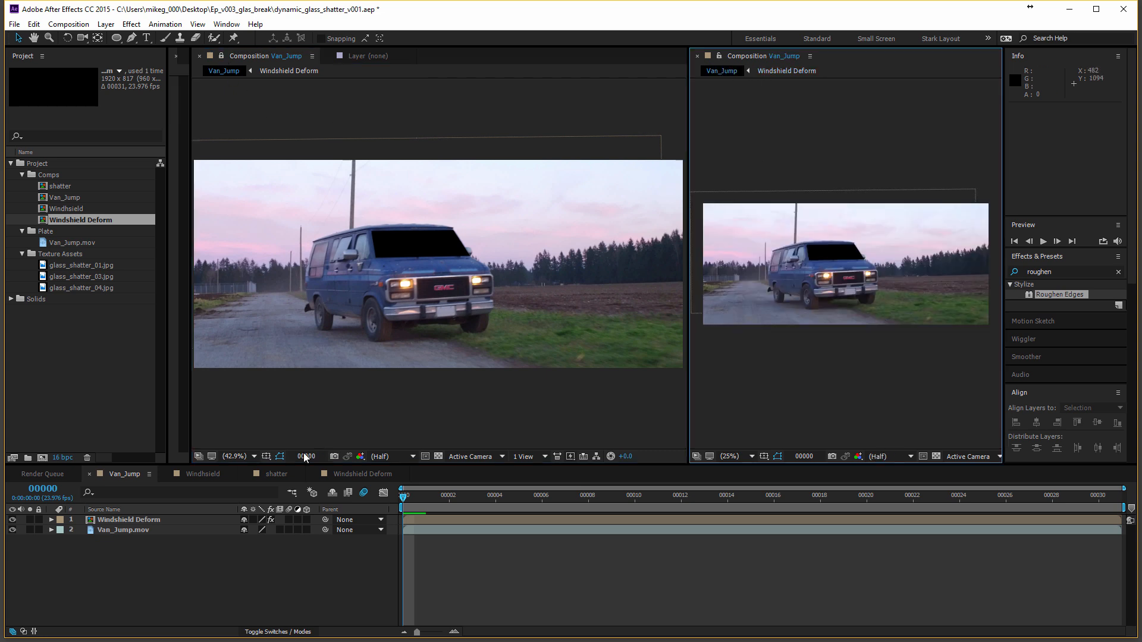
Add the text "windshields" near the centre of the Windshield Deform composition and check it on the van at frame 4.
click(331, 474)
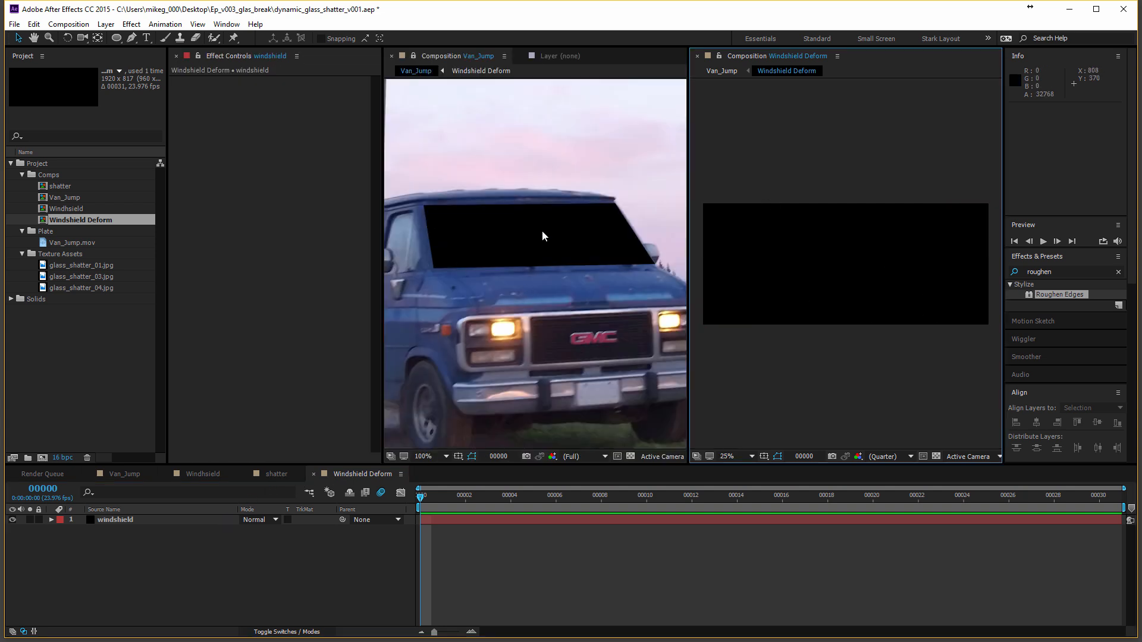
click(147, 38)
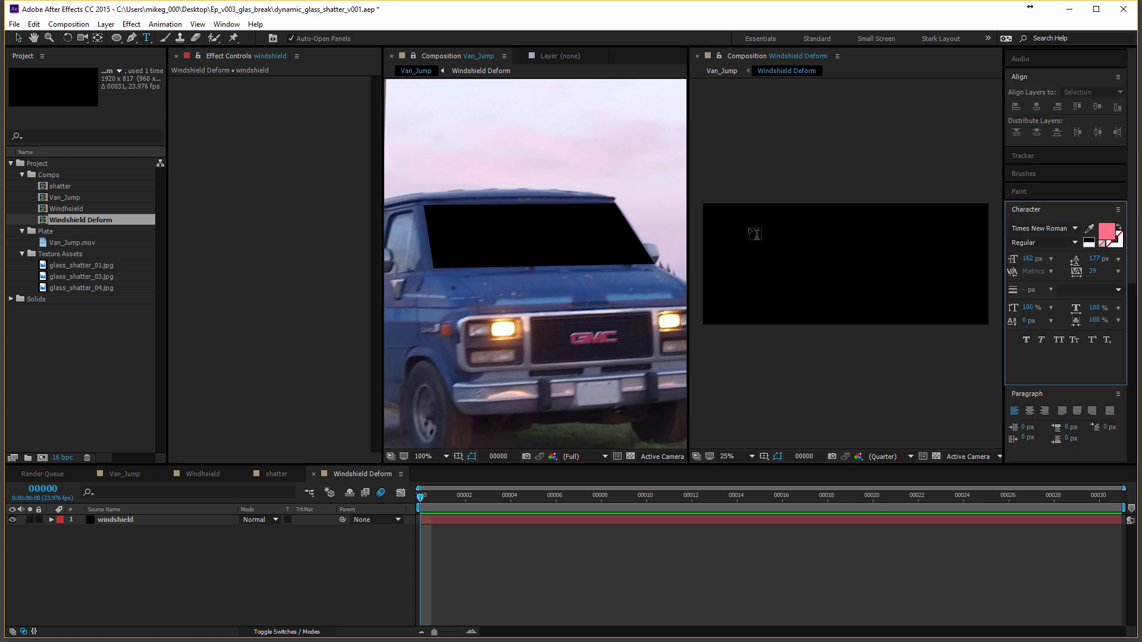
click(747, 268)
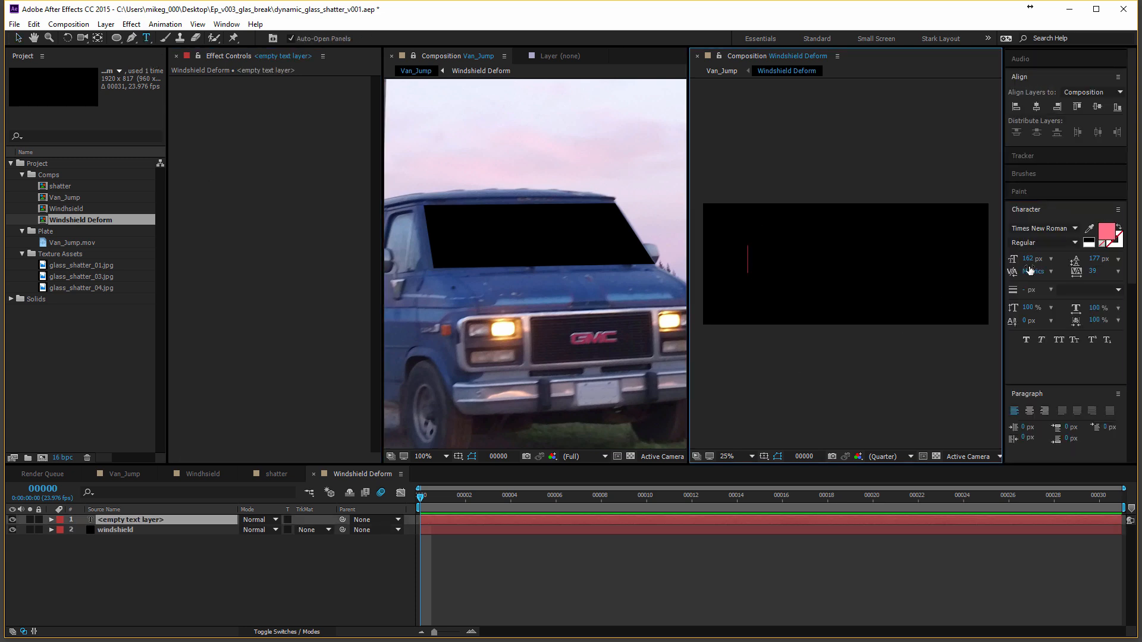
text(windshields)
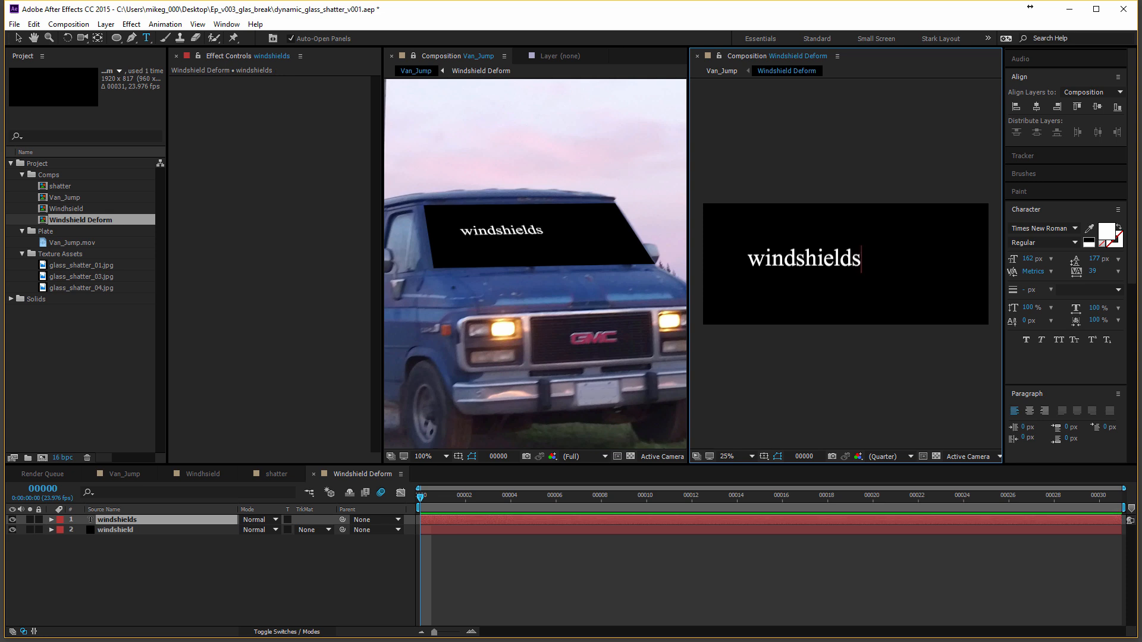
key(KP_Enter)
drag(784, 267, 828, 272)
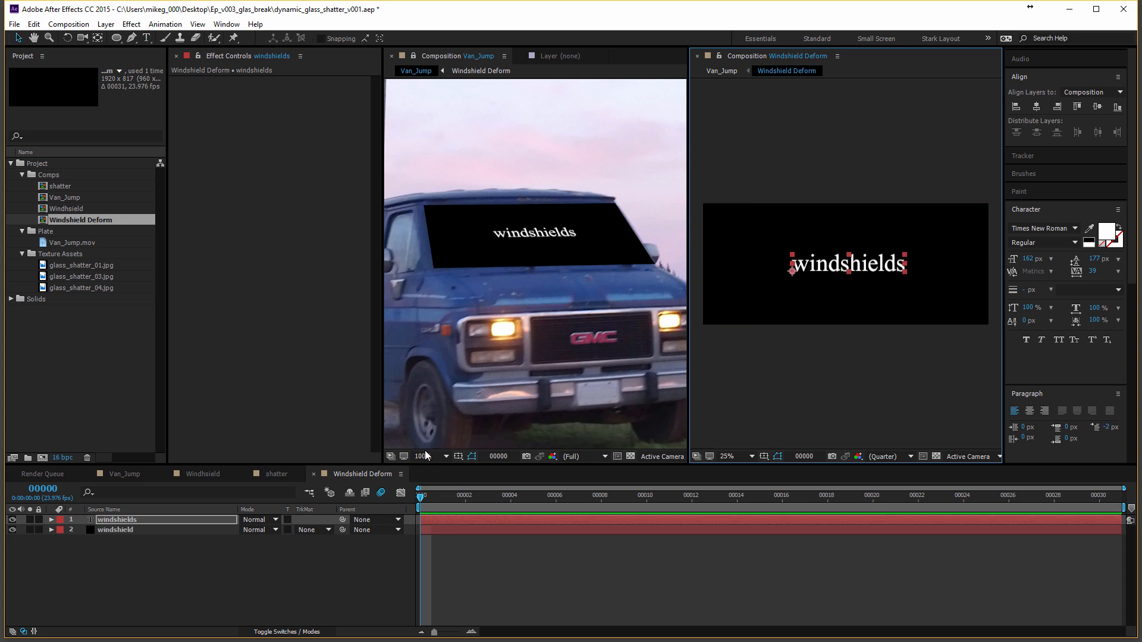
drag(422, 497, 510, 497)
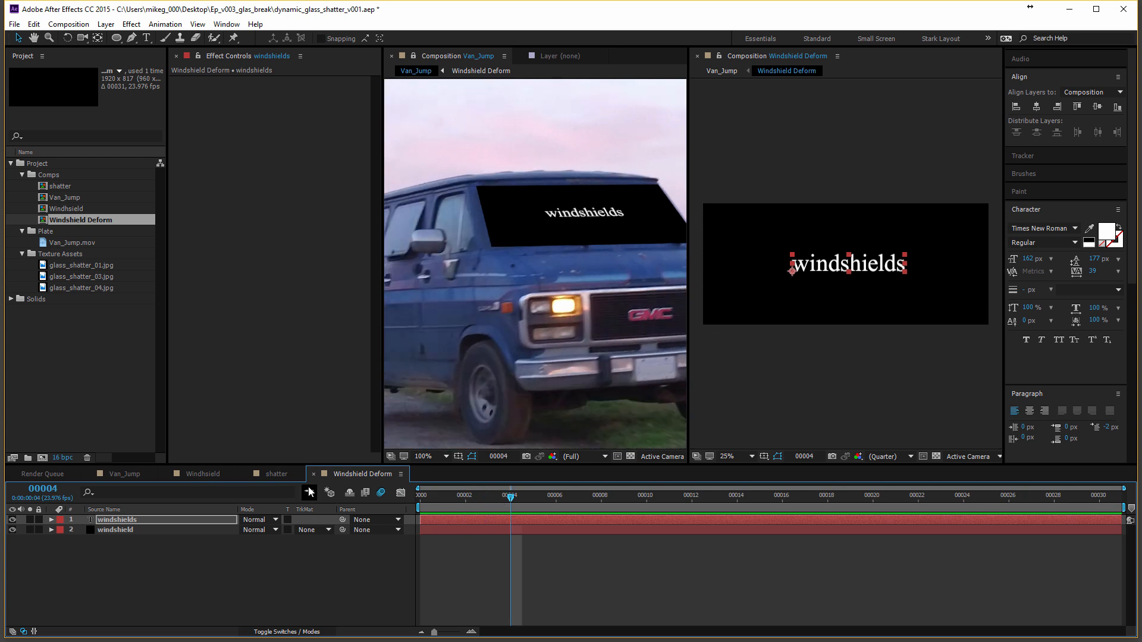
Enable motion blur on the Windshield Deform layer in the Van_Jump composition.
click(124, 474)
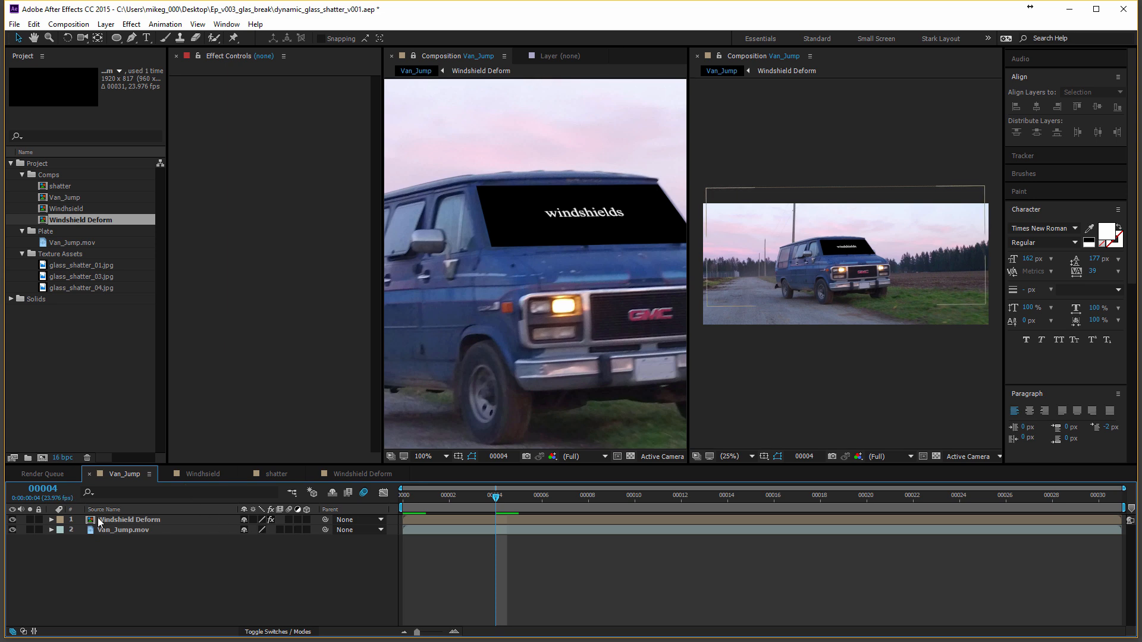
click(166, 520)
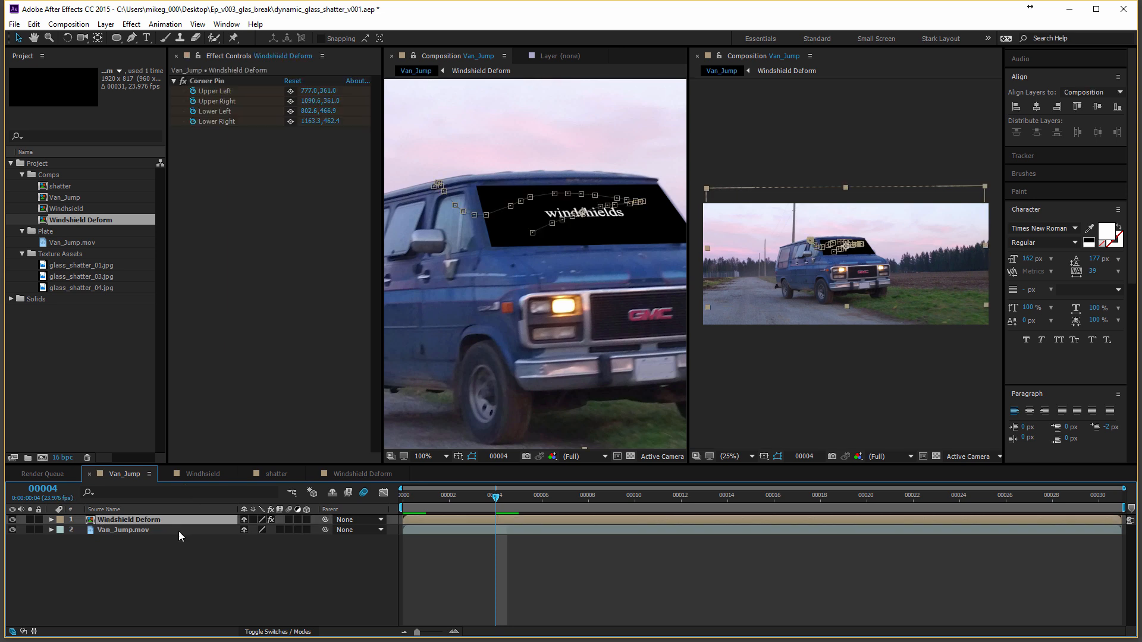
click(288, 520)
click(565, 215)
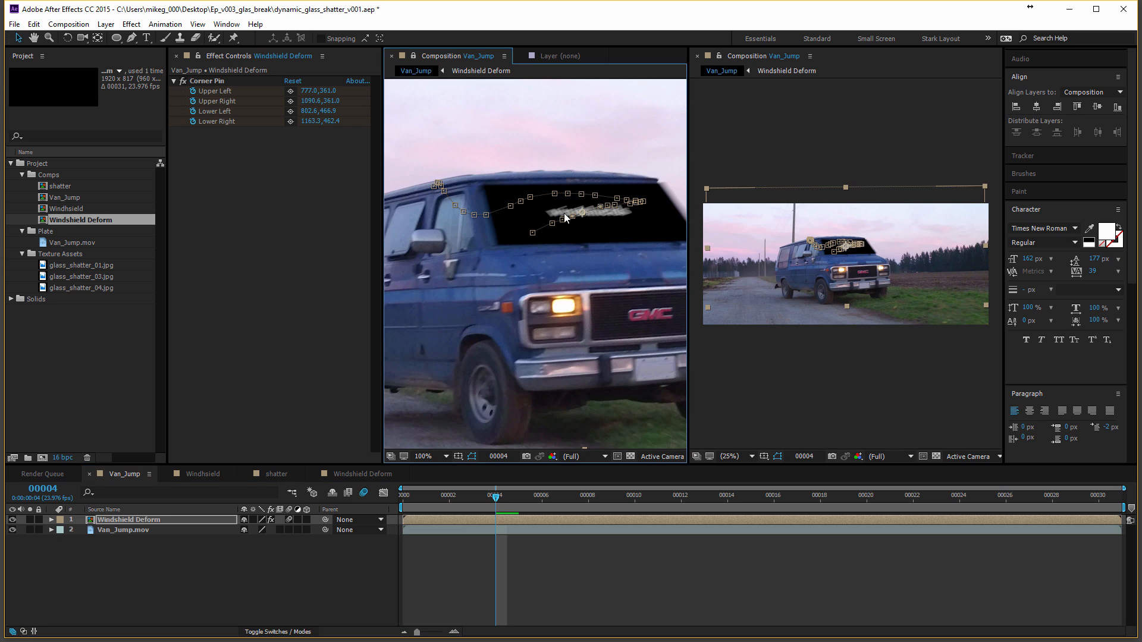
Widen the main composition viewer, fit the whole van shot in view and preview the motion-blurred tracking.
drag(687, 156, 915, 178)
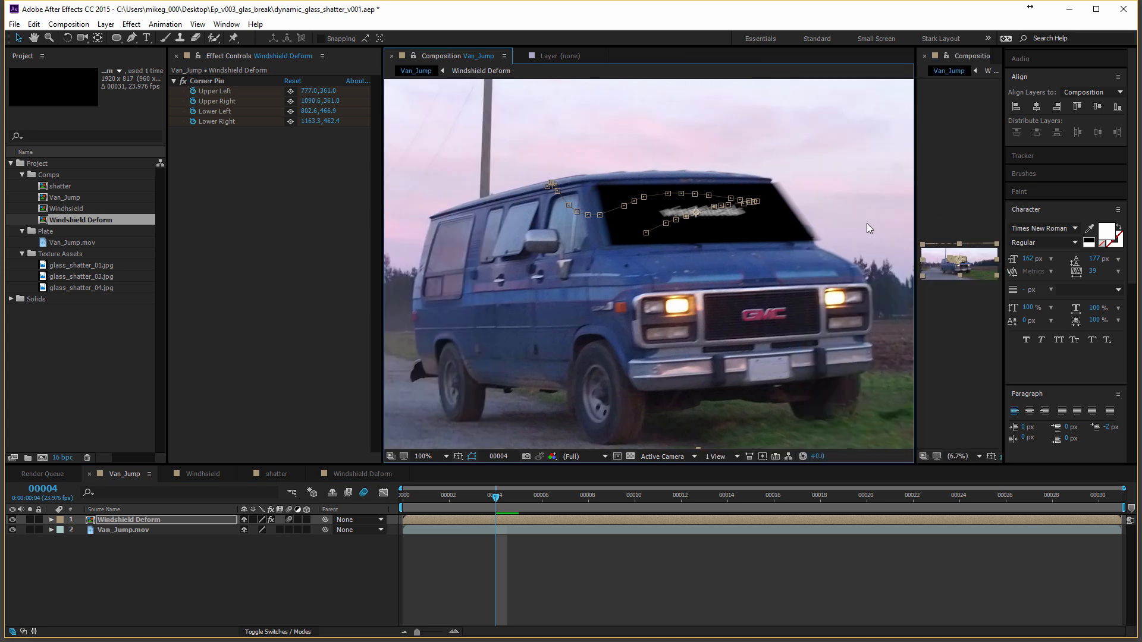
scroll(830, 264, down, 2)
click(792, 103)
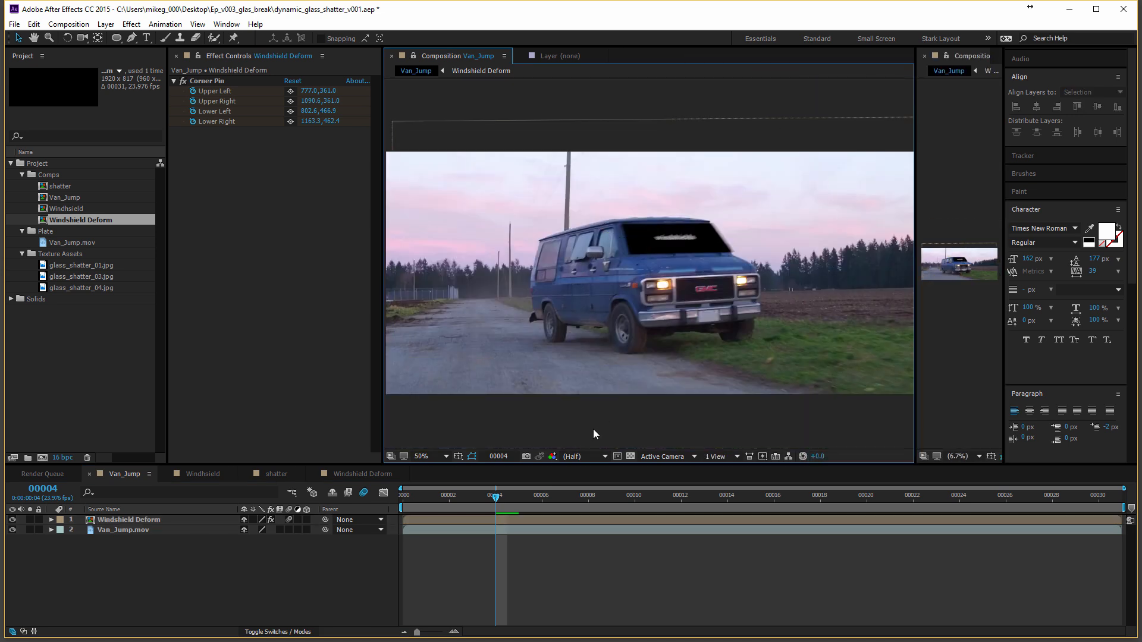
key(space)
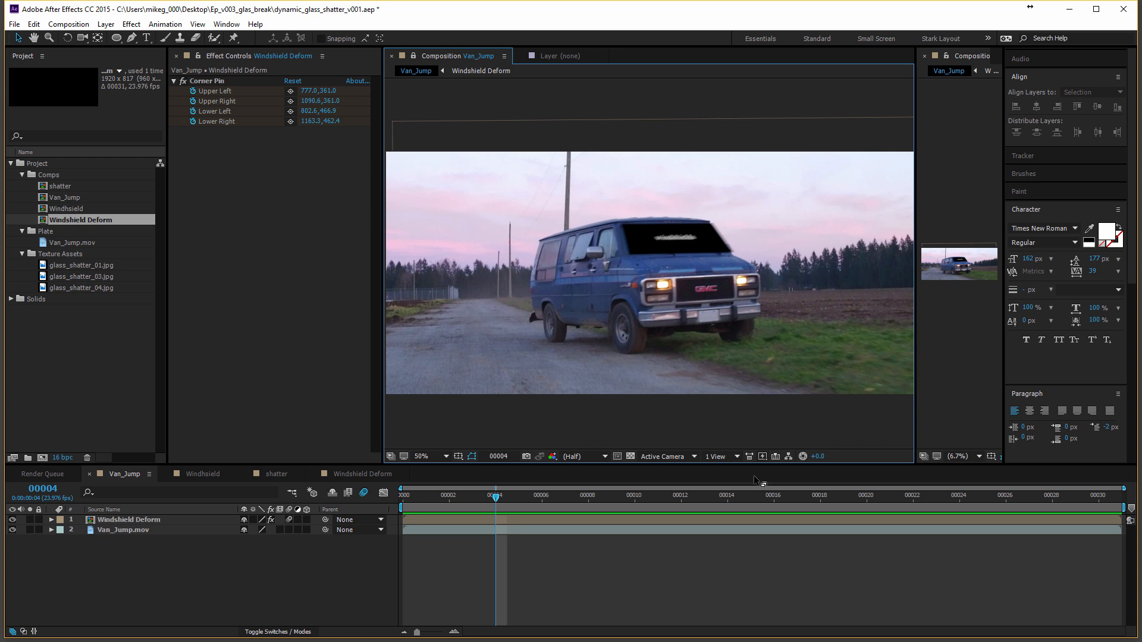
Trim the start of the Windshield Deform layer to frame 13 and play back the van shot.
click(1004, 492)
drag(1004, 491, 708, 497)
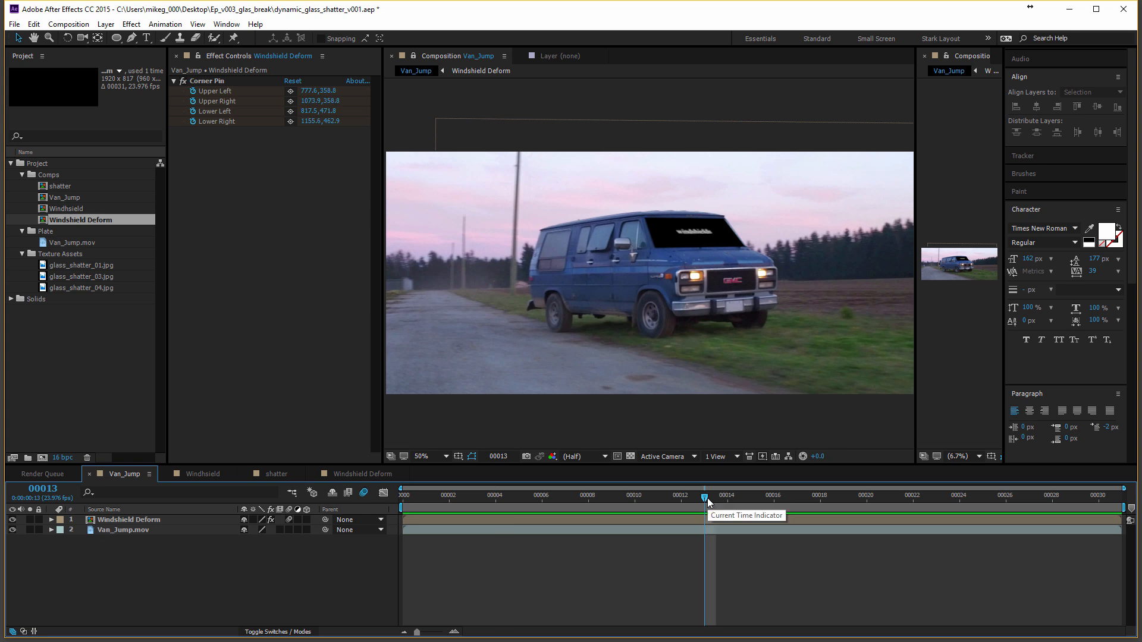
key(ctrl+Down)
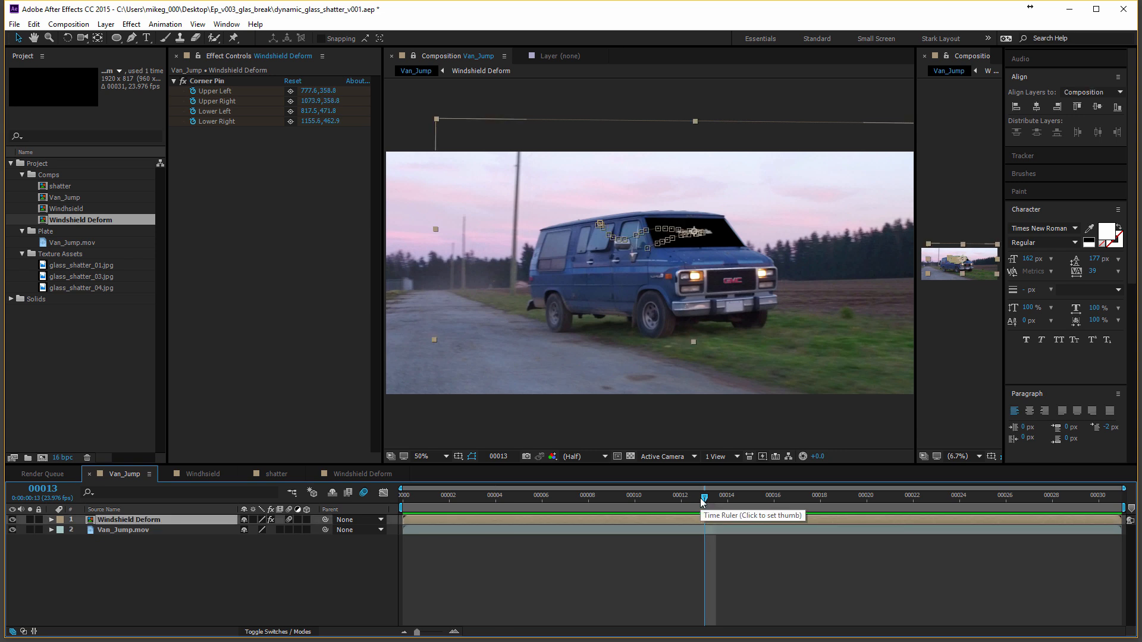
key(space)
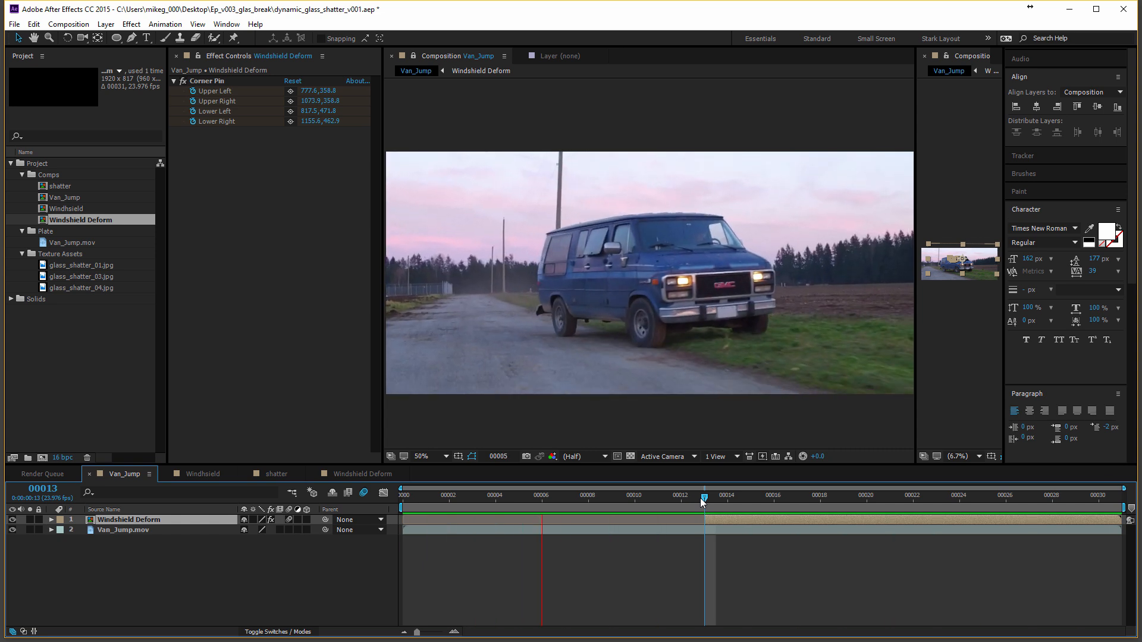
key(space)
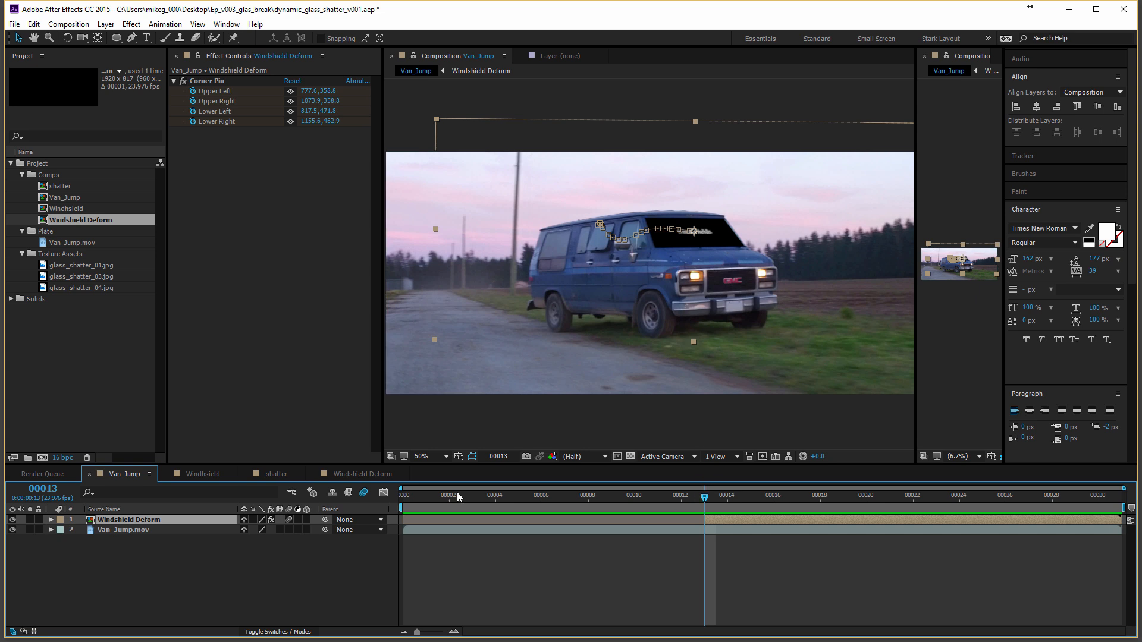
Delete the "windshields" text layer from the Windshield Deform composition and check the windshield in Van_Jump.
double_click(161, 520)
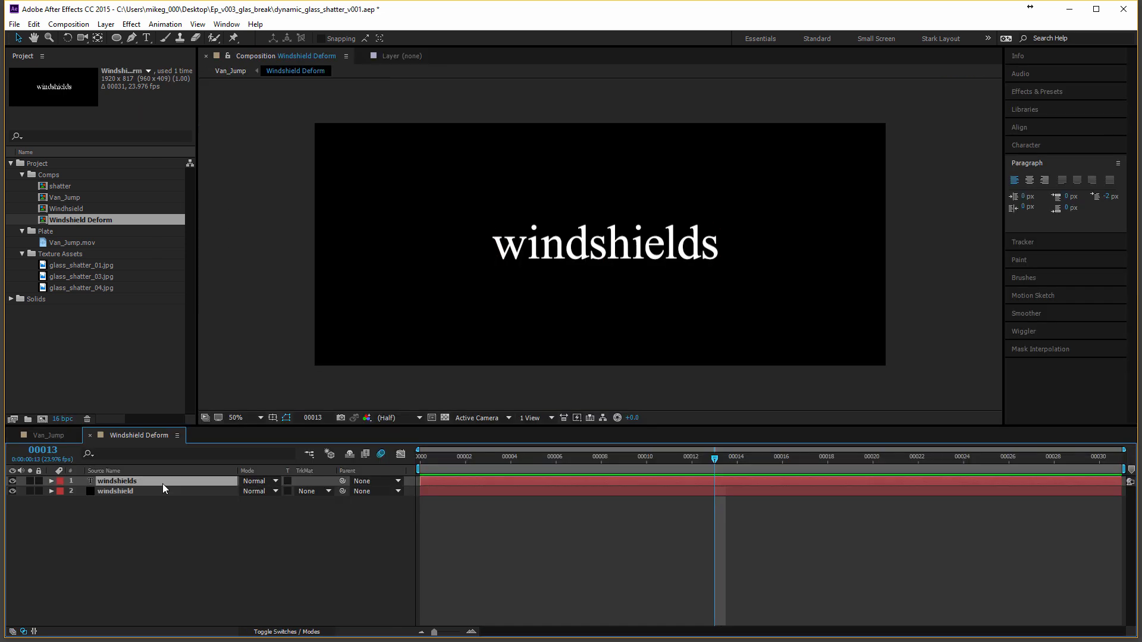
key(Delete)
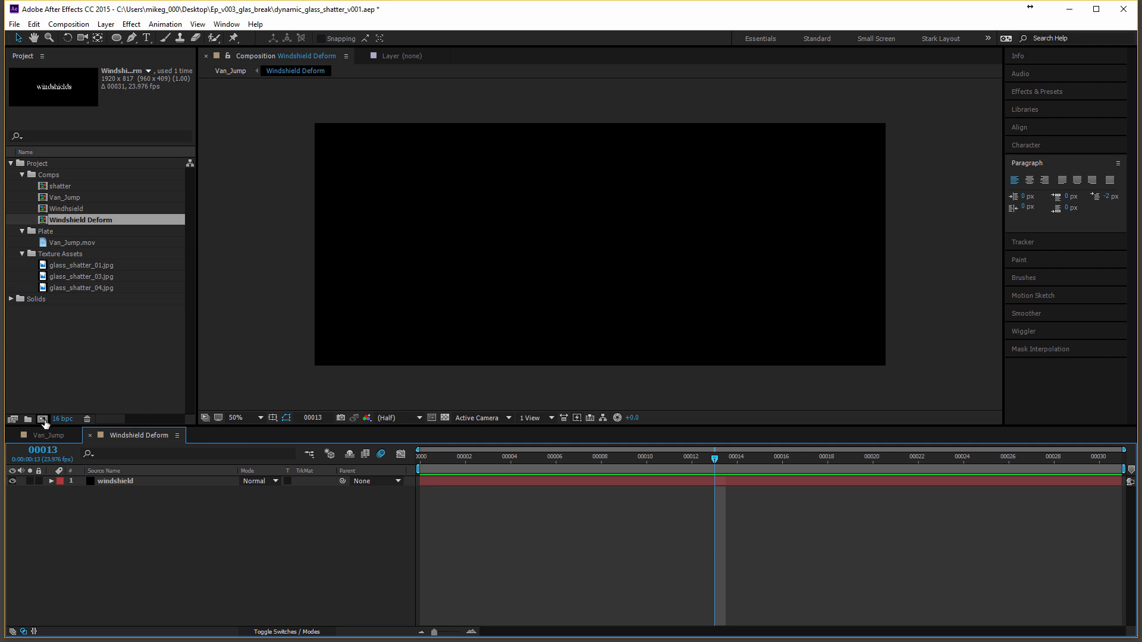
click(60, 436)
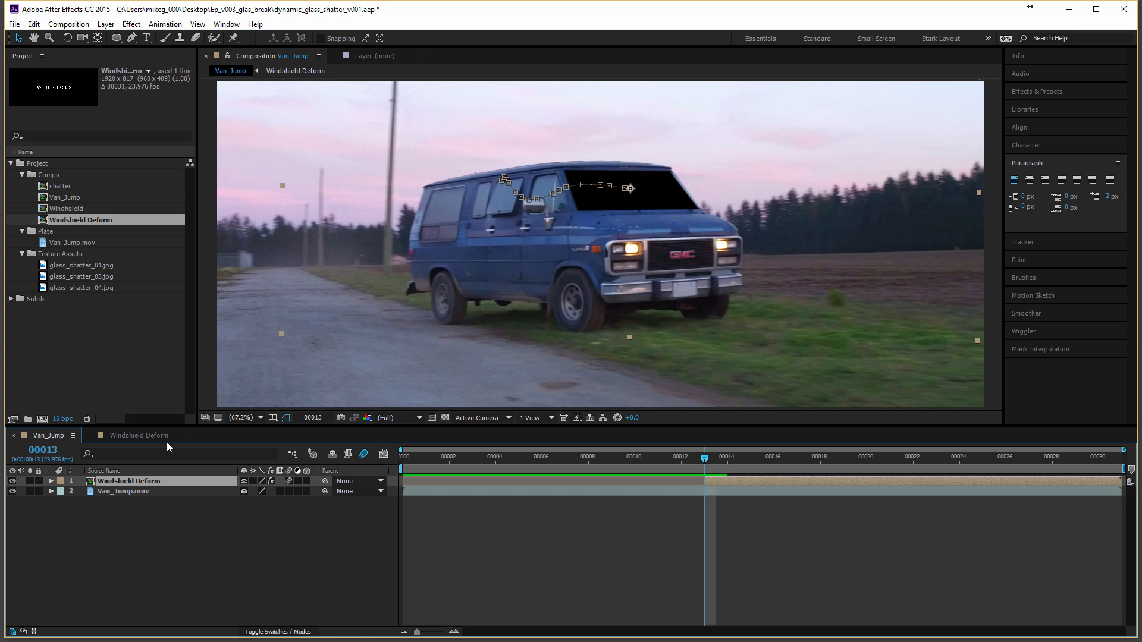
click(149, 436)
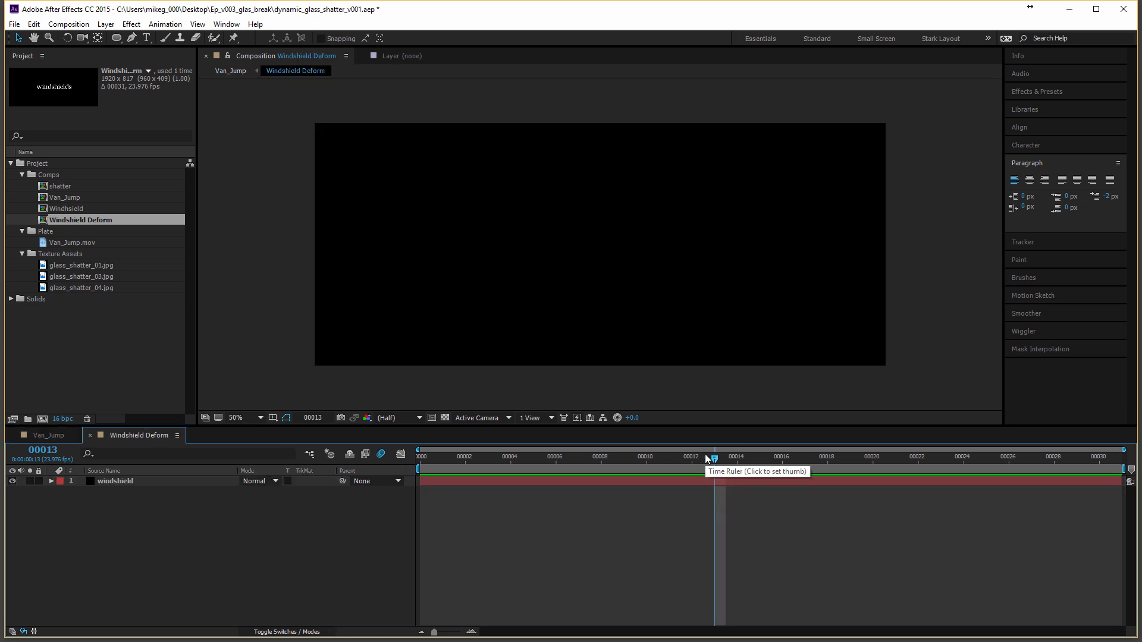
Mark frame 13 on the windshield solid, then hide the solid and show the transparency grid.
click(717, 478)
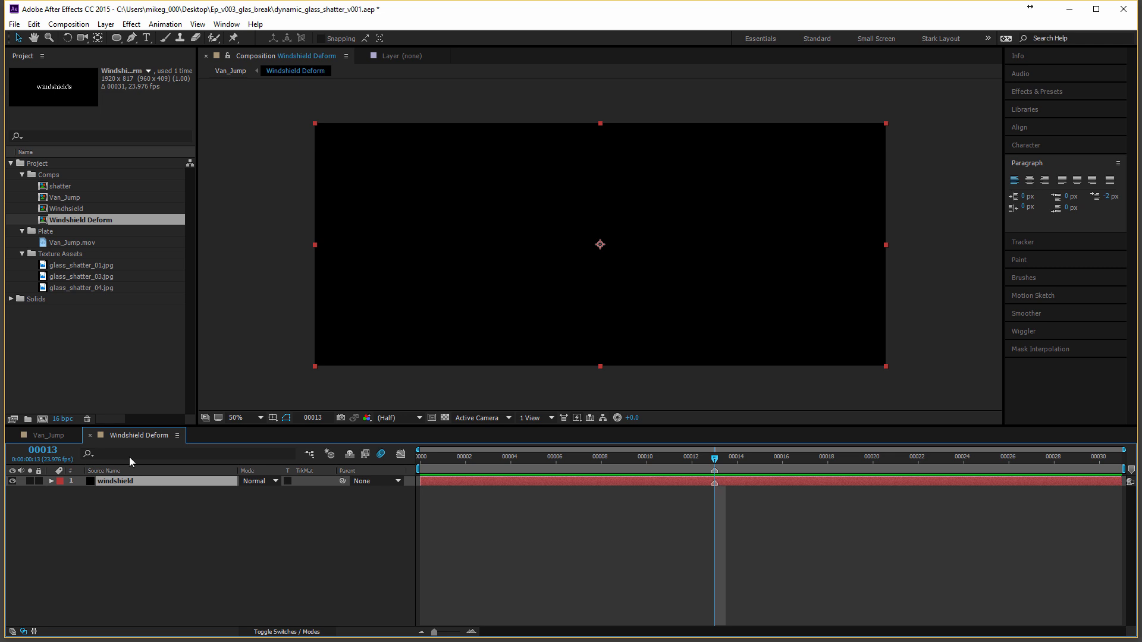
click(12, 481)
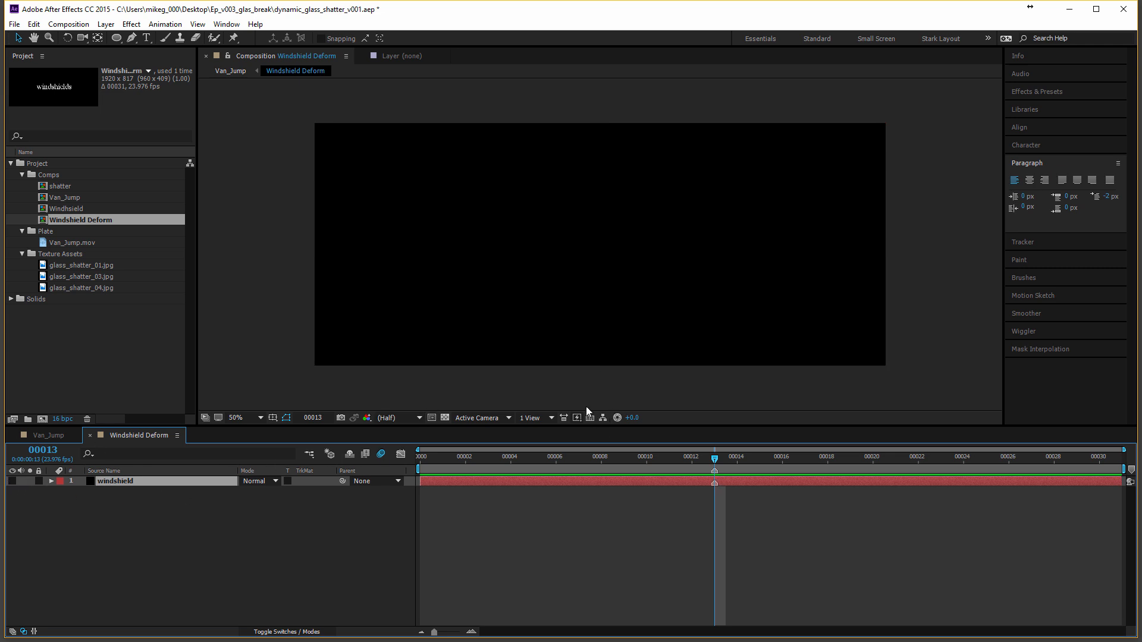
click(445, 418)
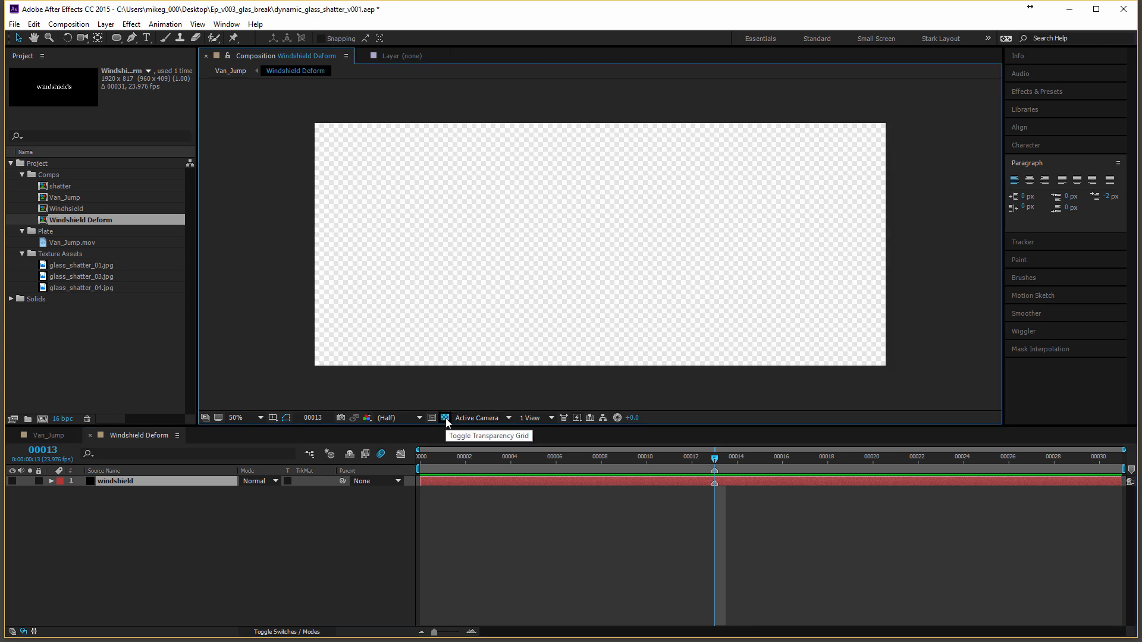
Place glass_shatter_01.jpg in the Windshield Deform composition and scale it to 154%.
drag(146, 267, 565, 229)
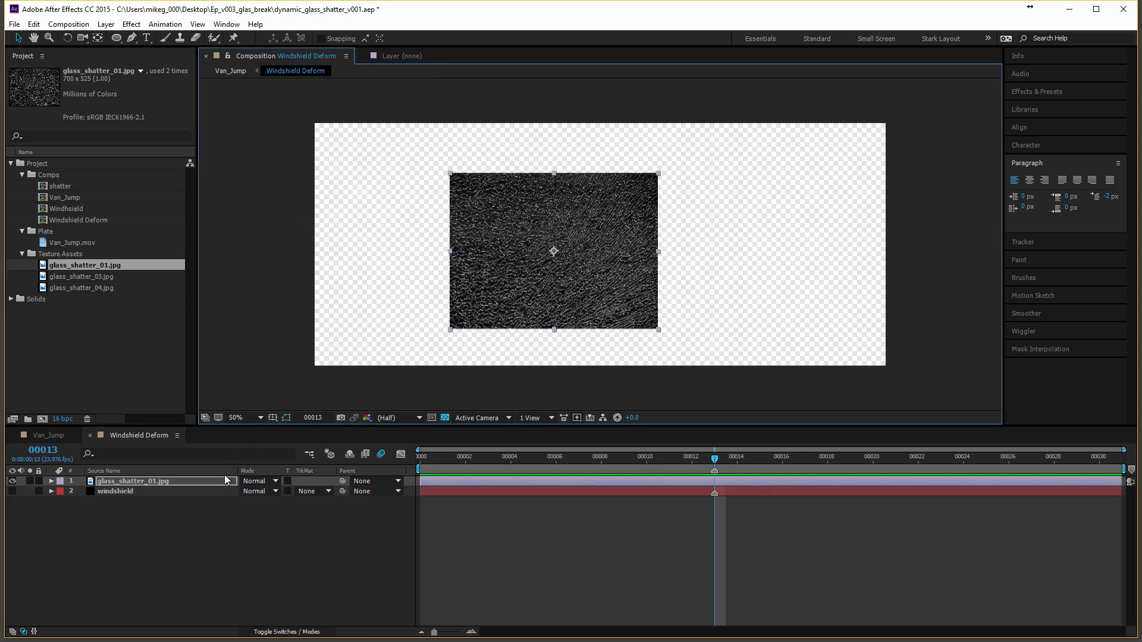
click(202, 483)
click(206, 474)
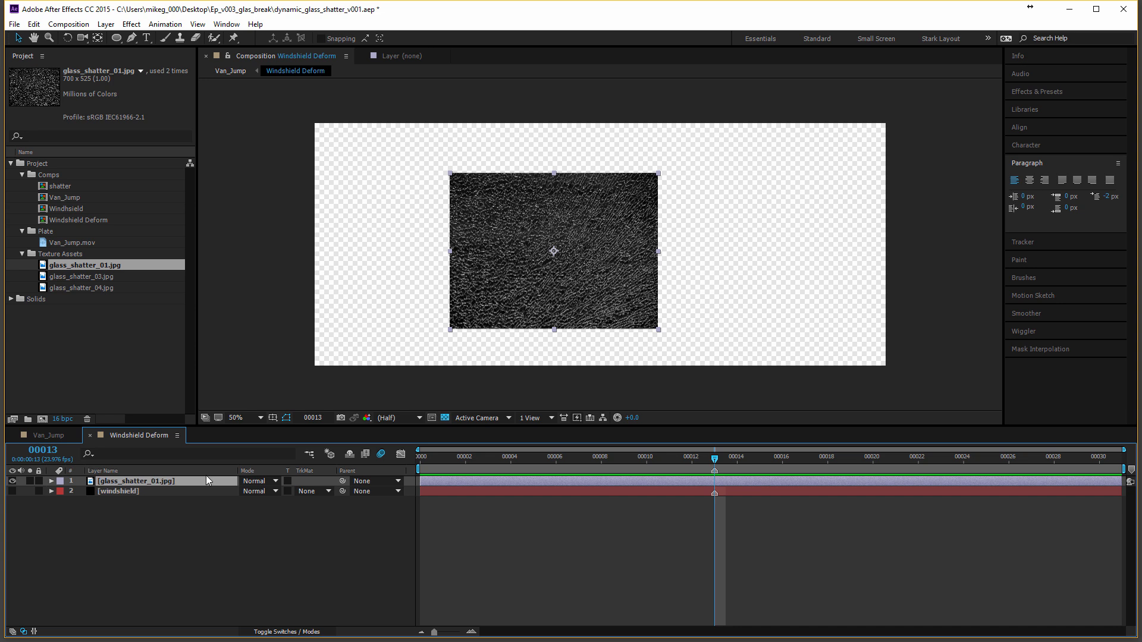
key(s)
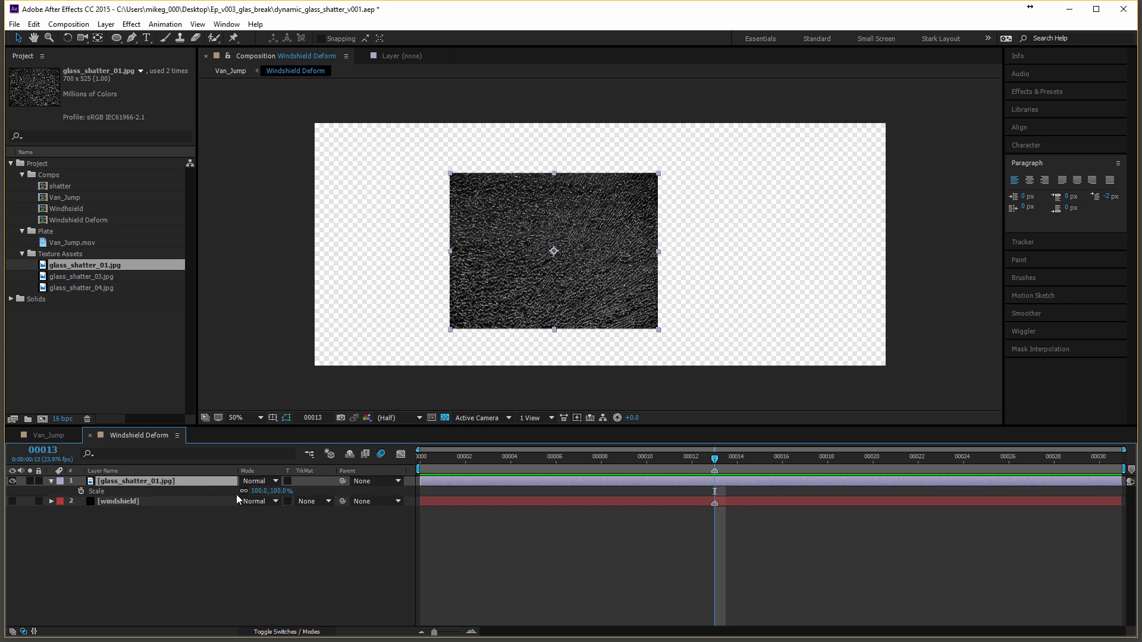
drag(267, 491, 312, 491)
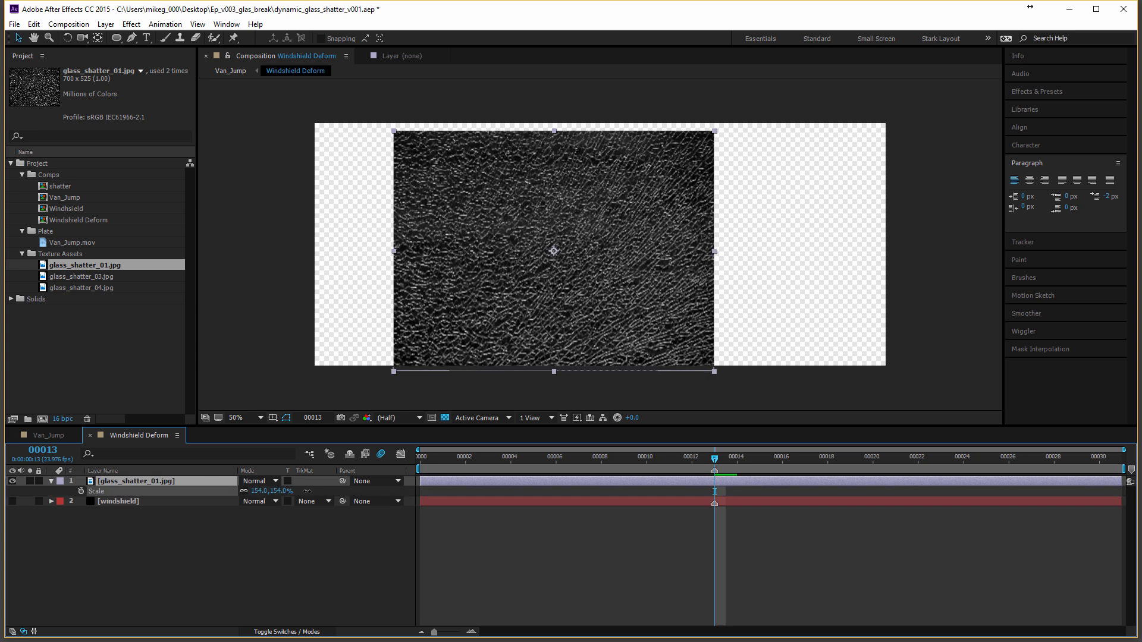
Set the viewer resolution to Full, then centre the glass_shatter_01.jpg layer and enlarge it to 188%.
click(390, 416)
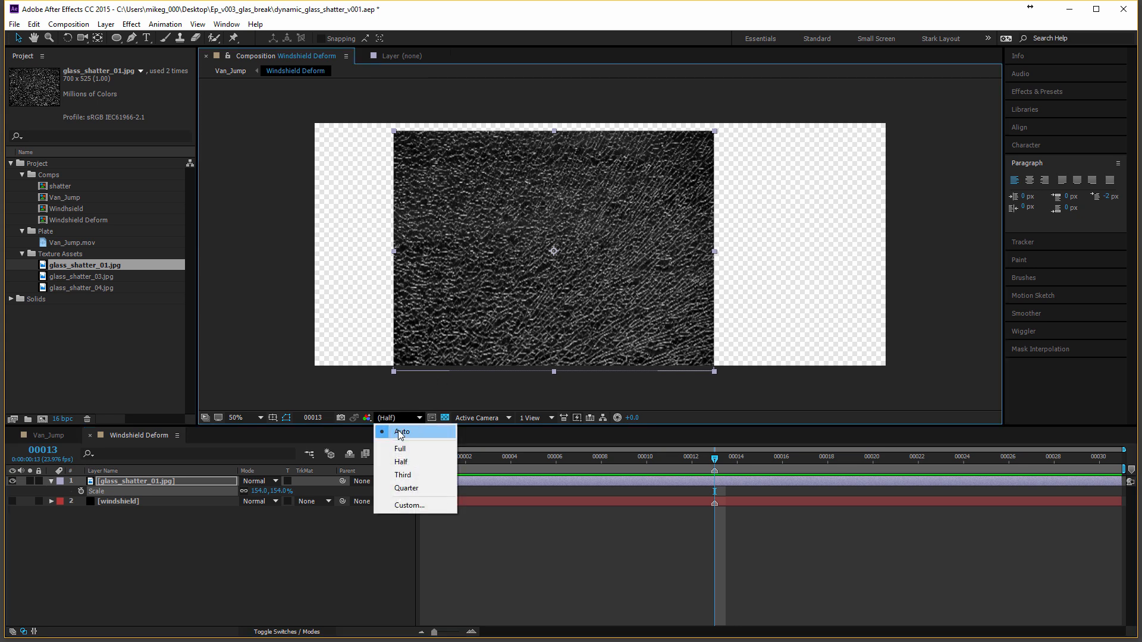
click(401, 449)
drag(500, 342, 555, 329)
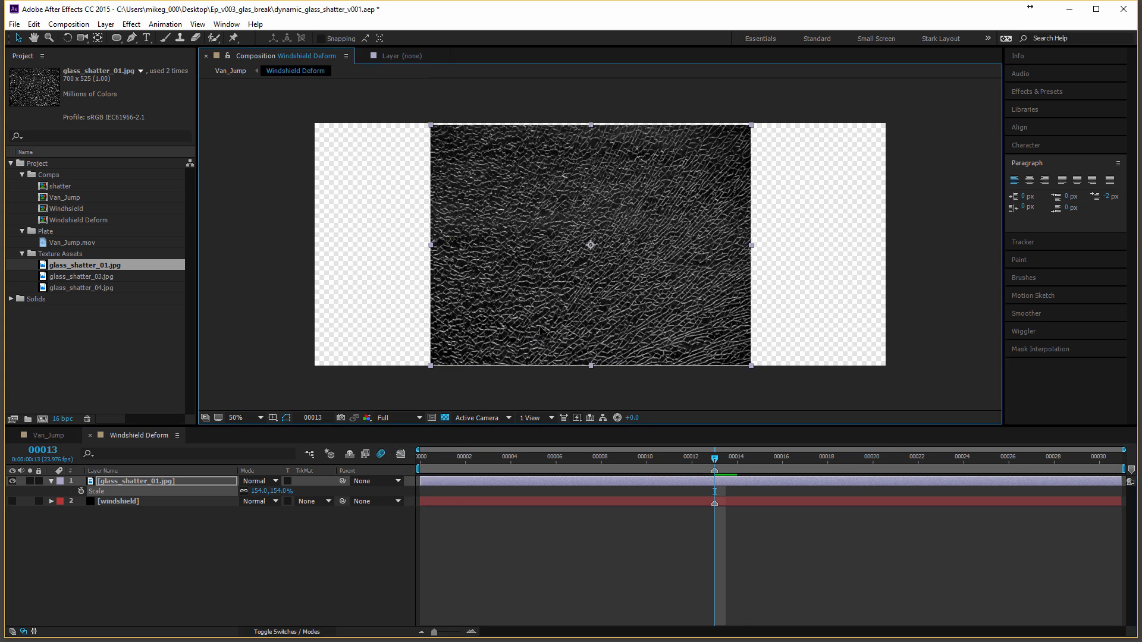
drag(285, 491, 300, 490)
mouse_move(459, 335)
mouse_down()
mouse_move(517, 326)
mouse_move(460, 344)
mouse_up()
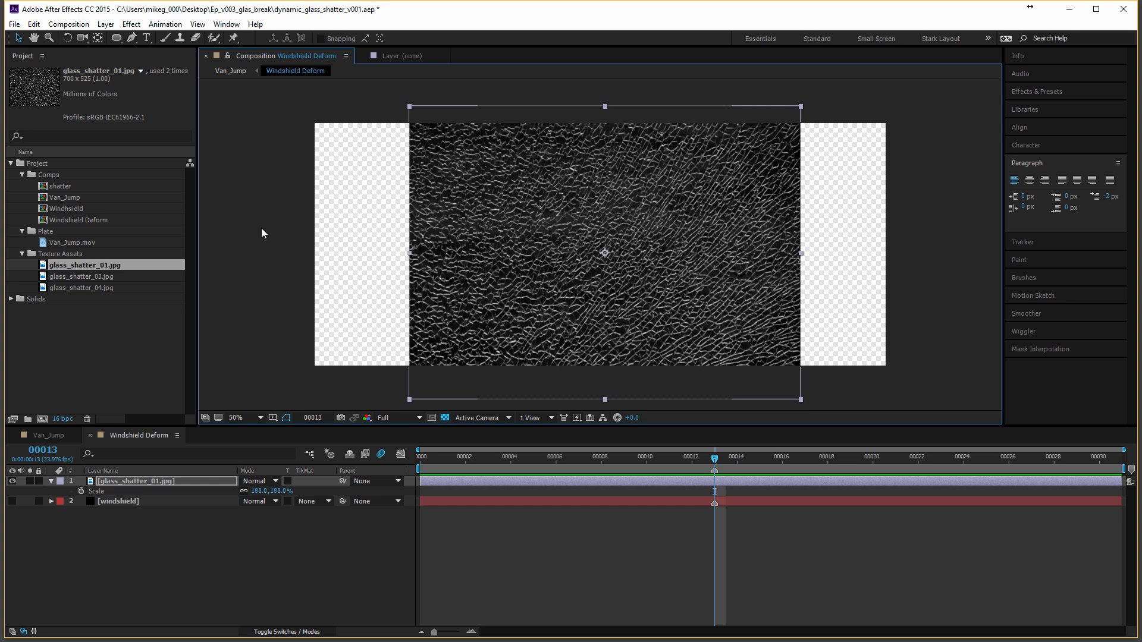
Switch to the Stark Layout workspace.
drag(197, 162, 246, 159)
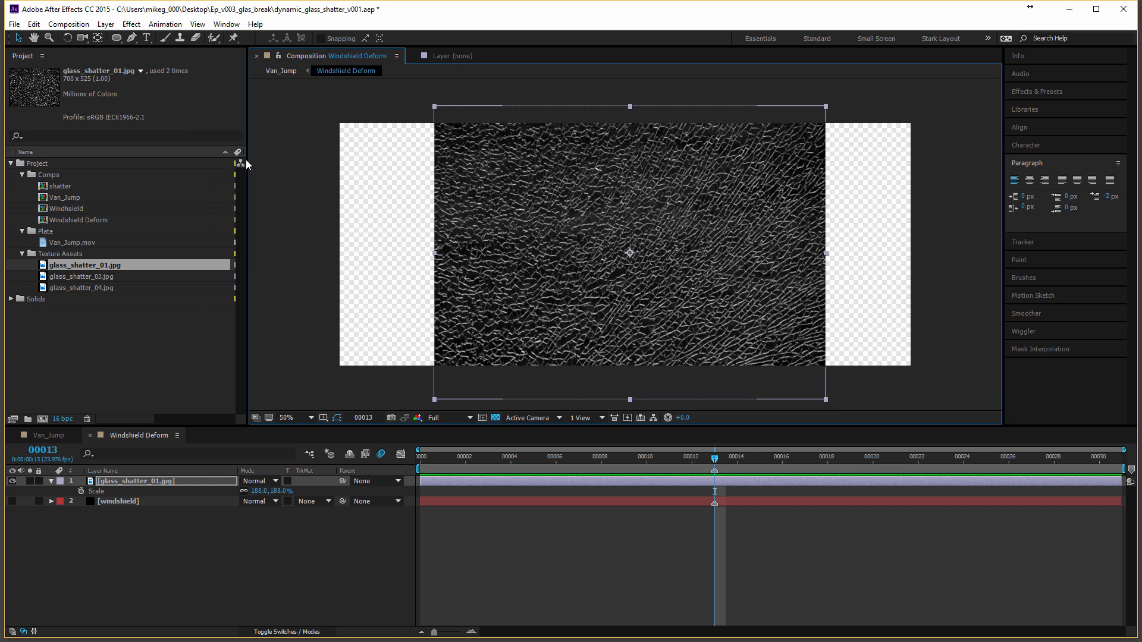
click(226, 24)
mouse_move(221, 40)
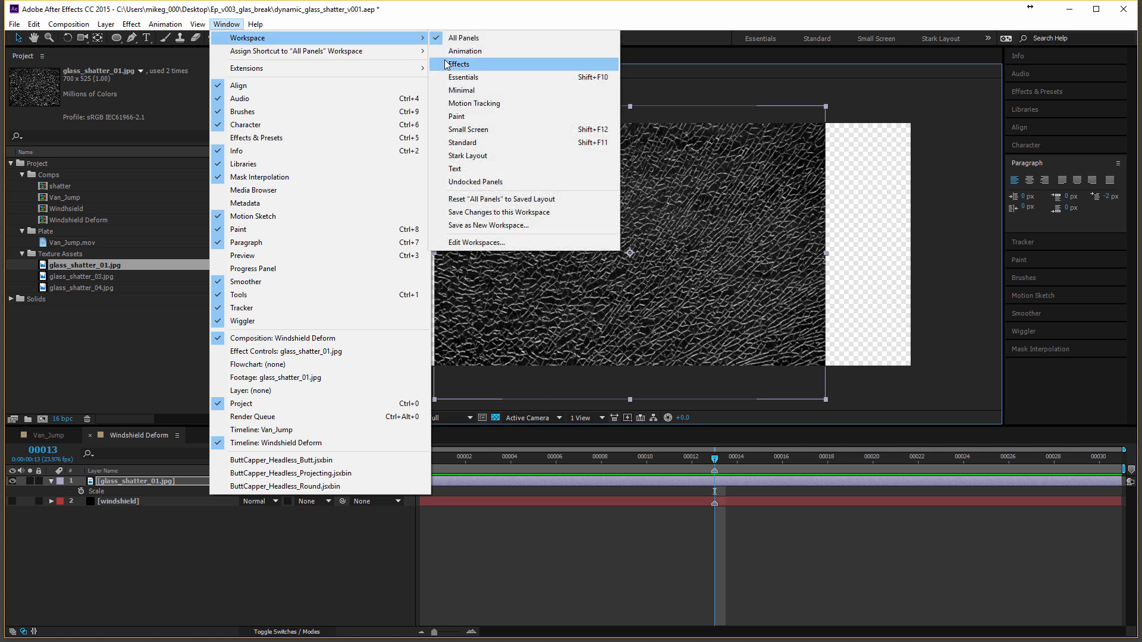
click(470, 155)
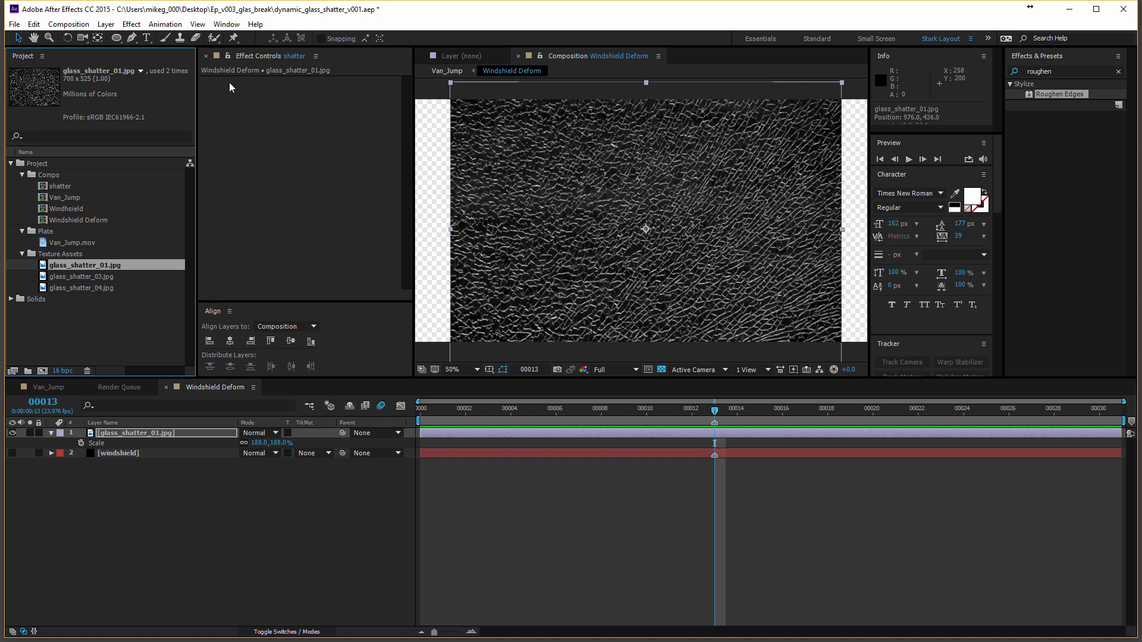
Find the CC RepeTile effect and apply it to the glass_shatter_01.jpg layer.
click(230, 83)
scroll(528, 216, down, 2)
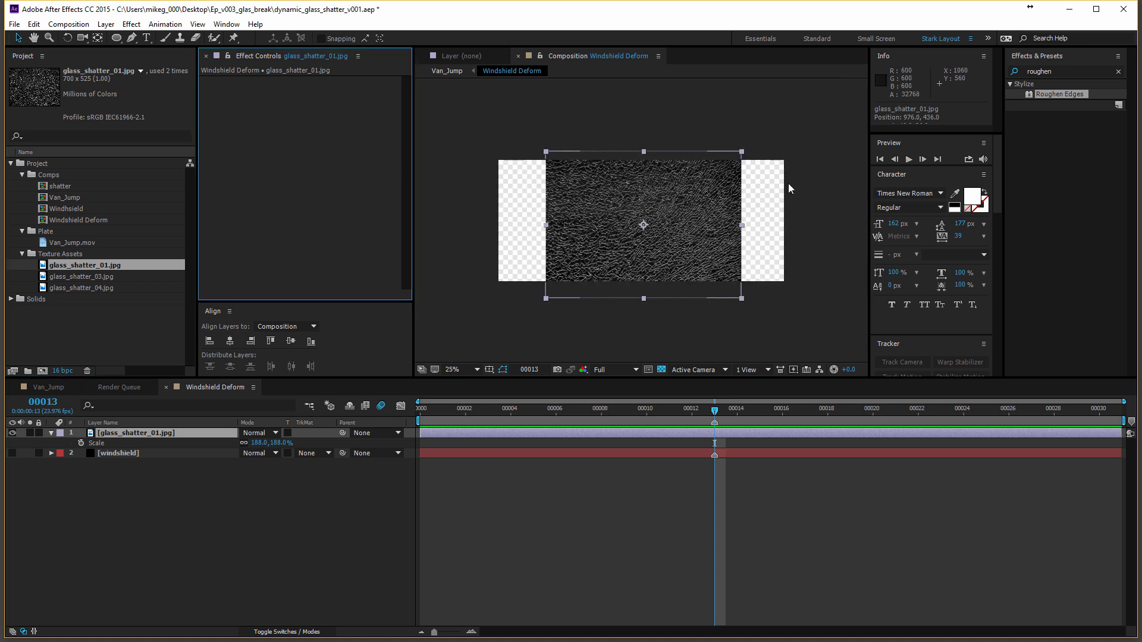
click(1062, 71)
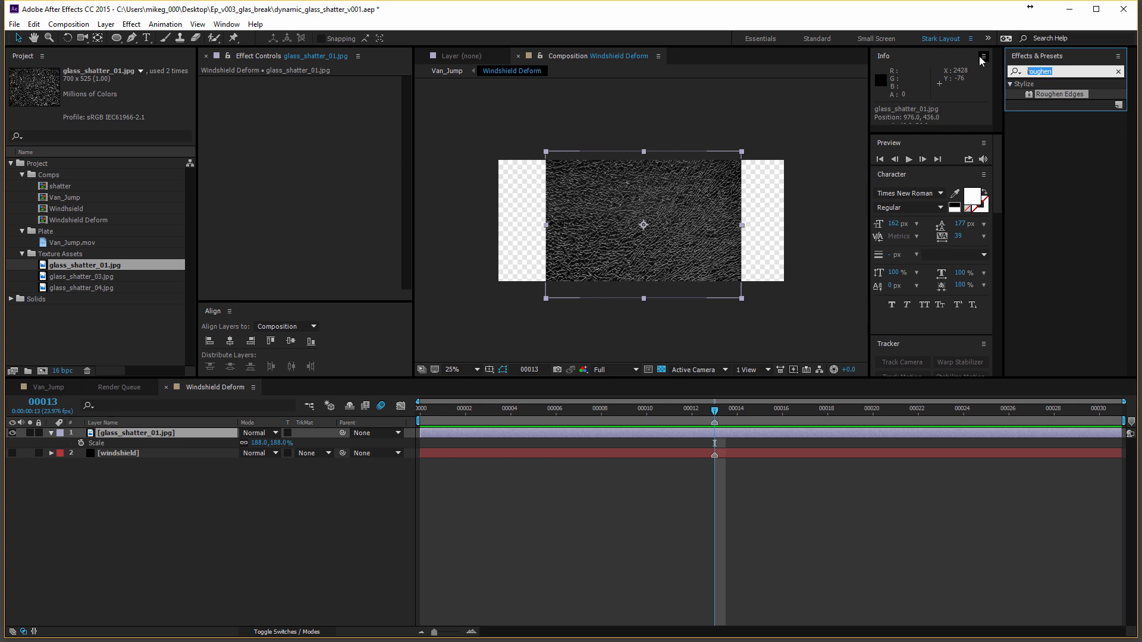
text(repe)
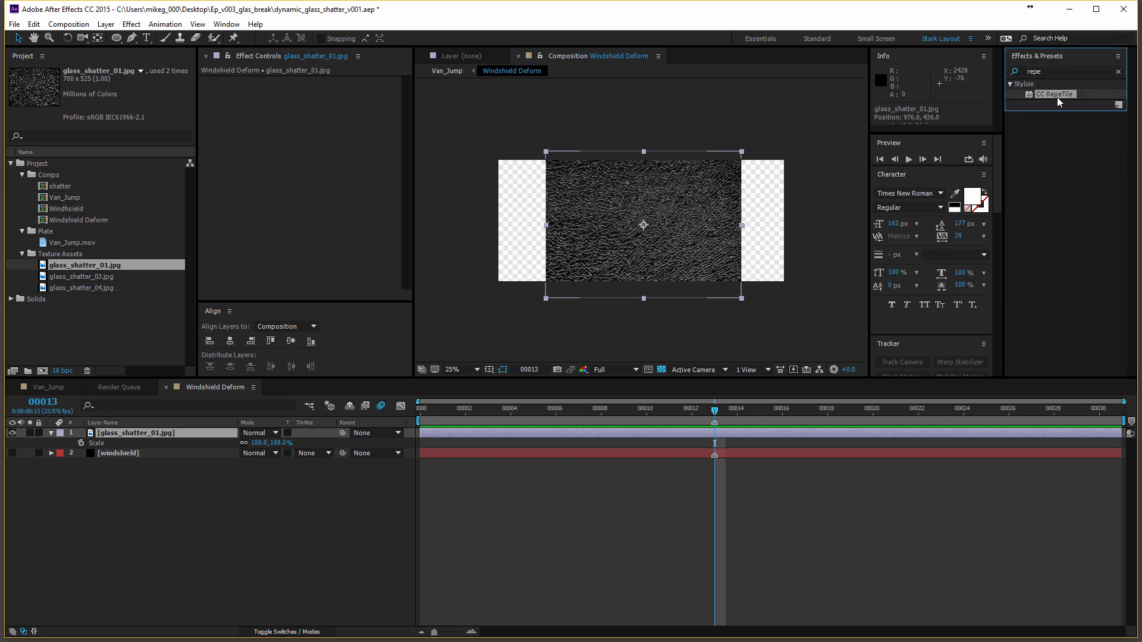
drag(1058, 102, 333, 175)
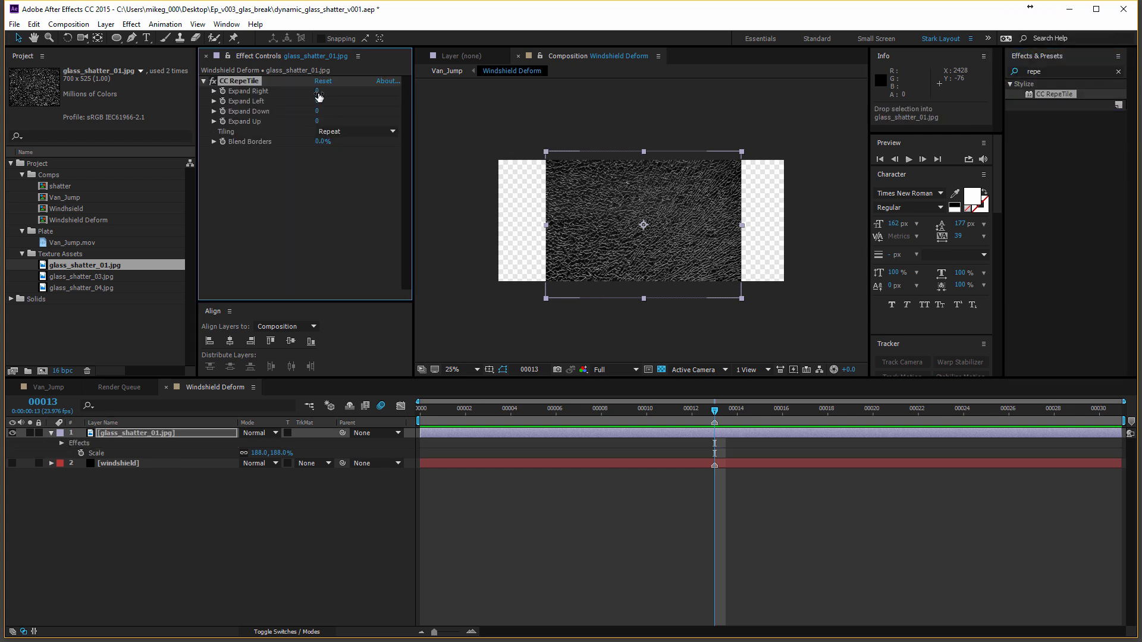
Tile the shatter texture across the full composition width with Expand Right 210 and Expand Left 295, and inspect the seams.
drag(318, 91, 434, 91)
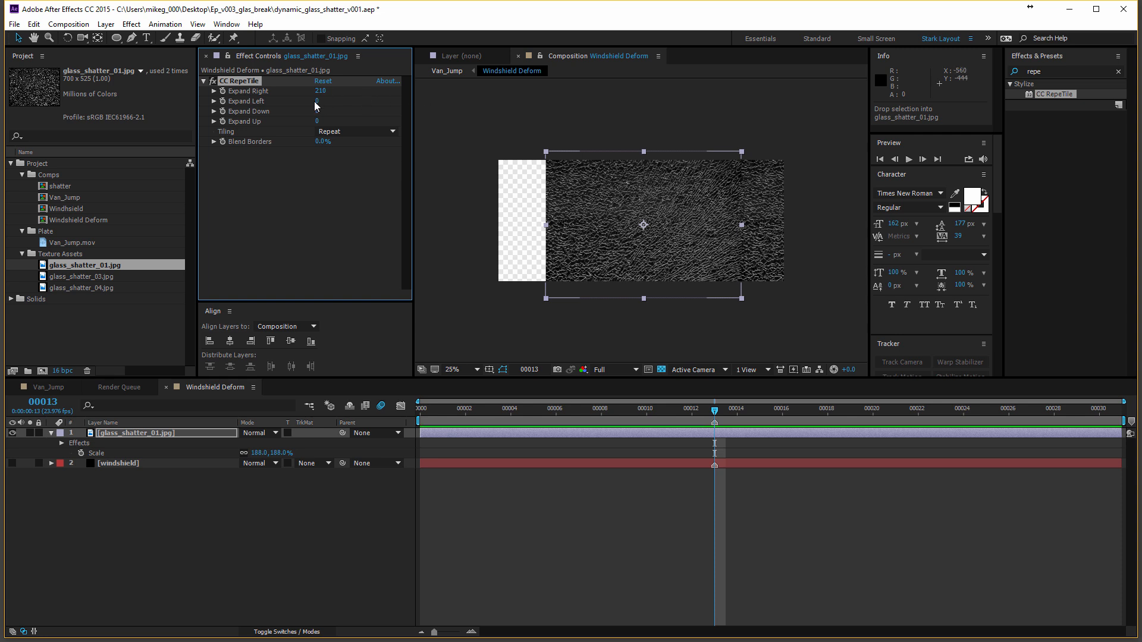
drag(318, 104, 497, 127)
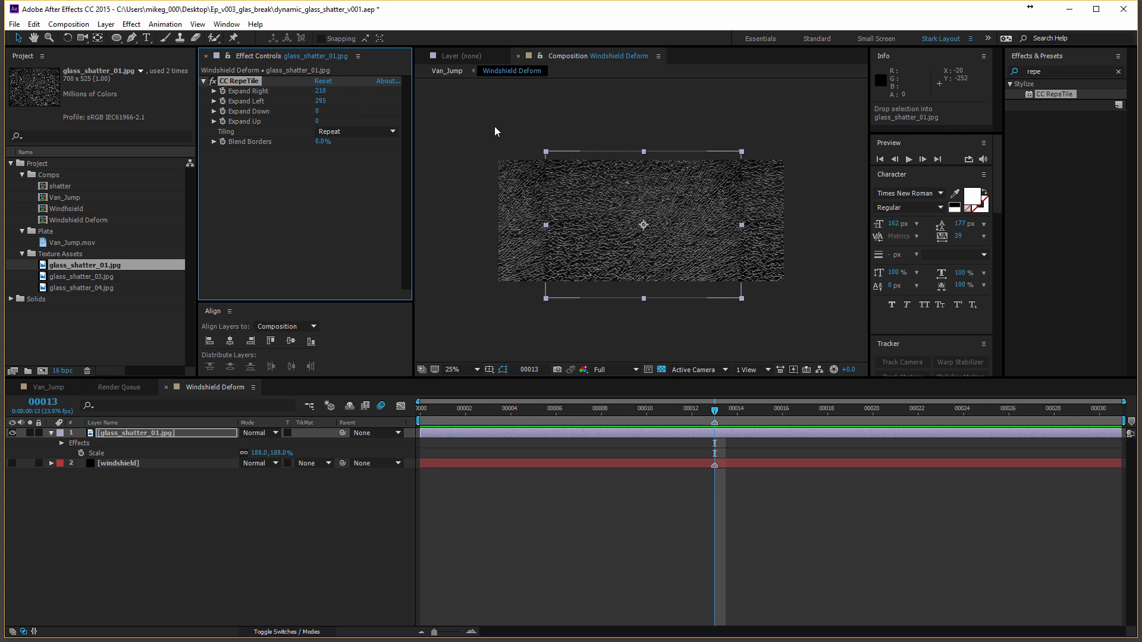
click(474, 251)
scroll(485, 276, up, 2)
drag(635, 269, 492, 266)
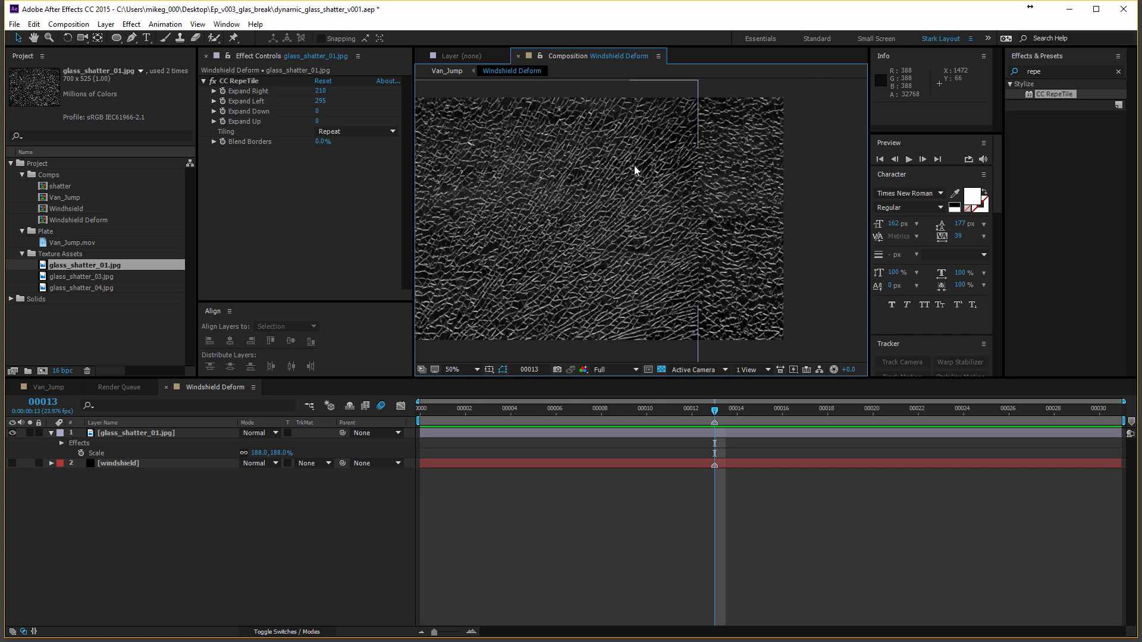
scroll(740, 174, down, 2)
drag(558, 187, 663, 171)
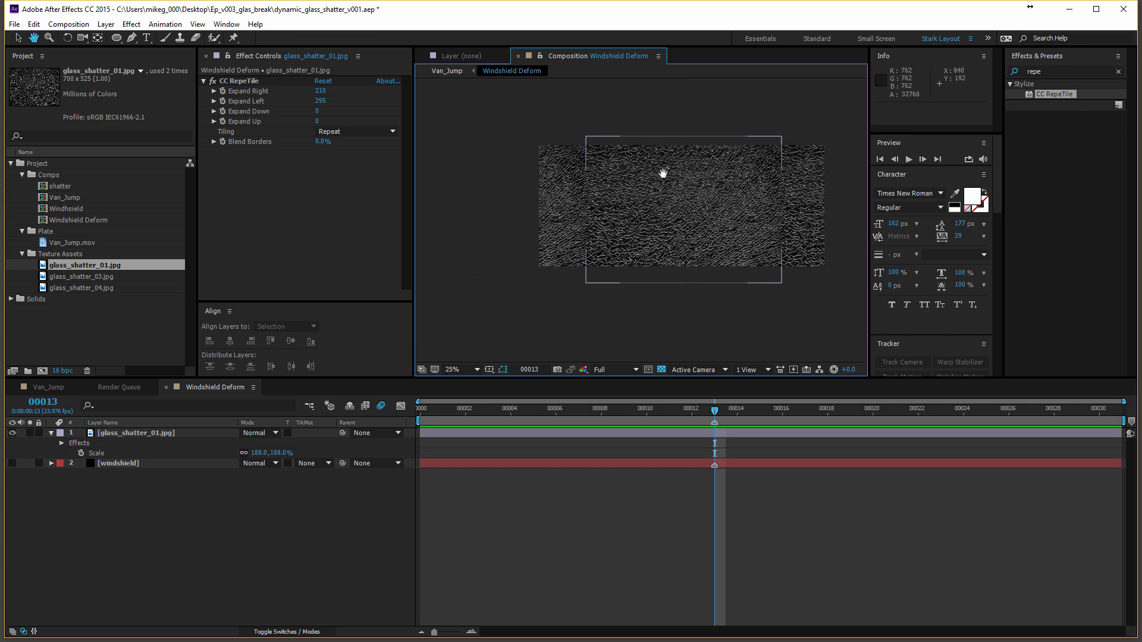
Turn off motion blur for the Windshield Deform layer in the Van_Jump composition and inspect the texture on the van.
click(47, 387)
scroll(588, 253, up, 2)
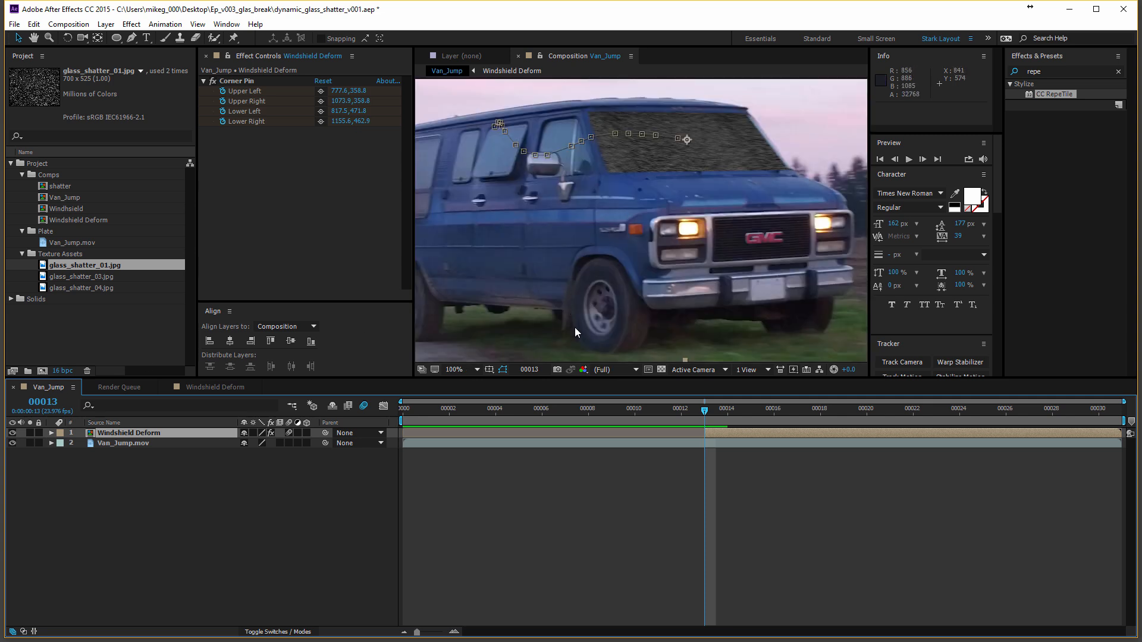
click(290, 434)
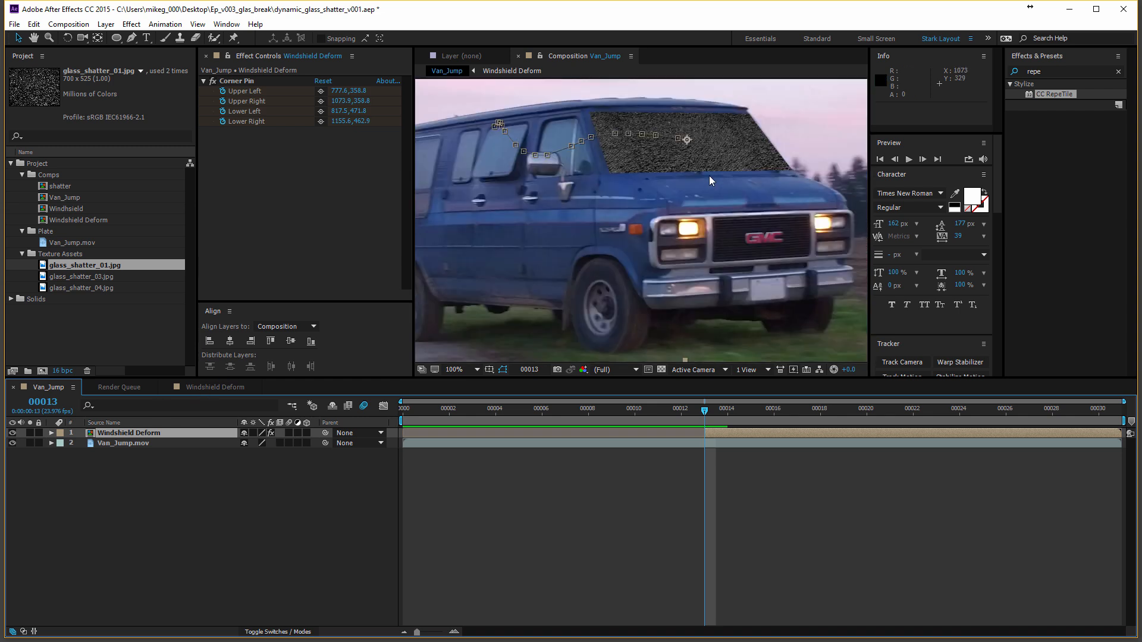
key(h)
drag(659, 230, 666, 279)
key(v)
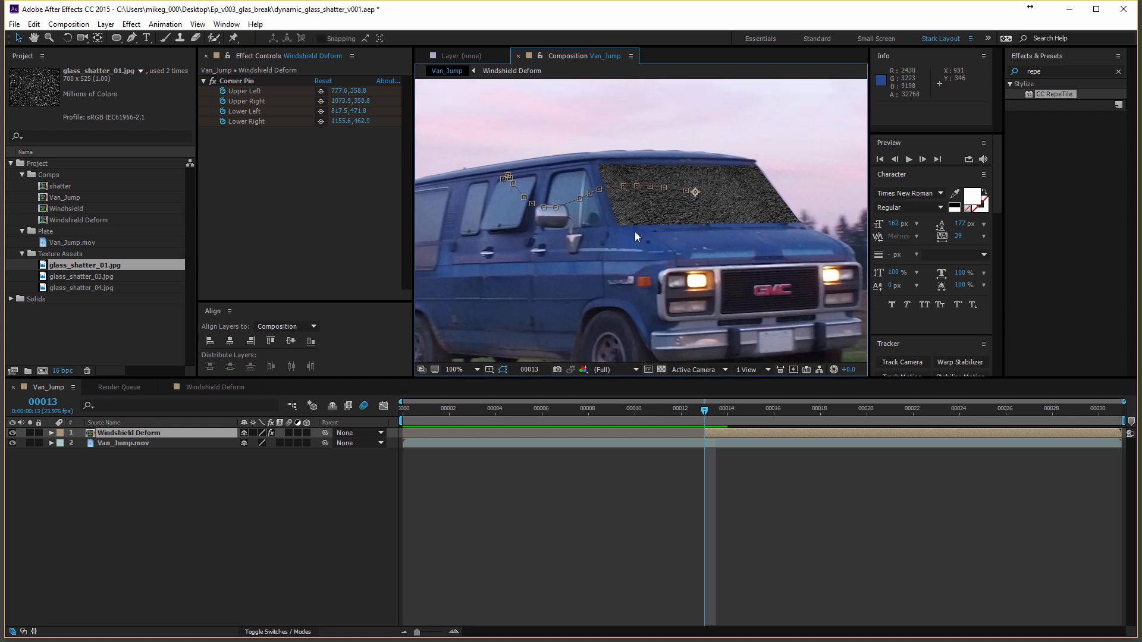
Scale the glass_shatter_01.jpg layer in Windshield Deform to 289% and check it on the van.
click(223, 389)
click(175, 434)
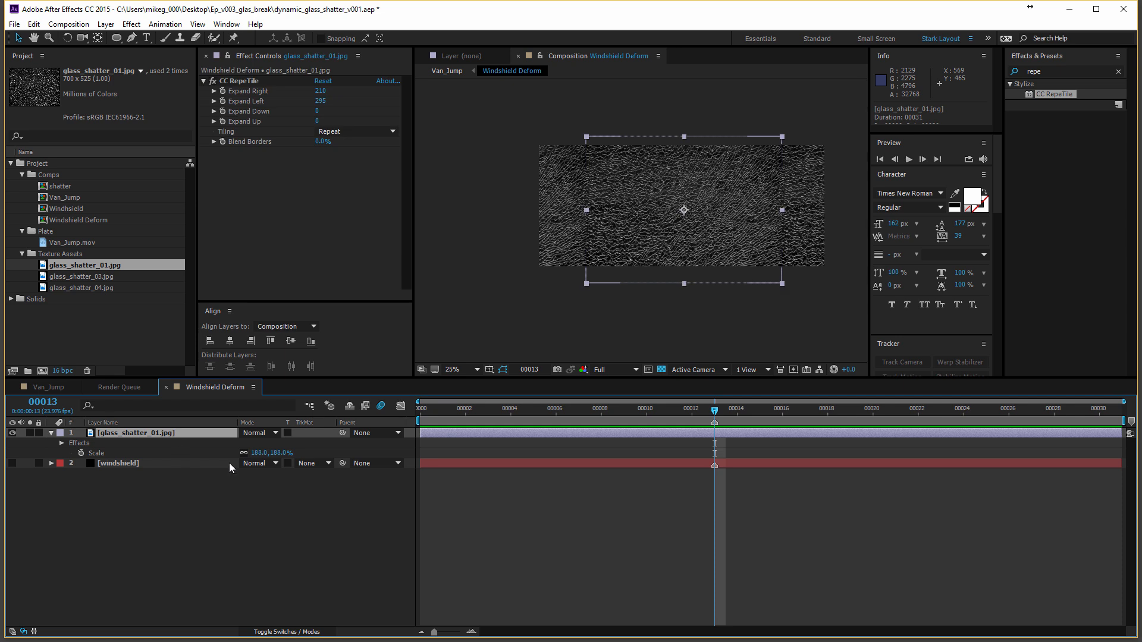
drag(262, 453, 334, 453)
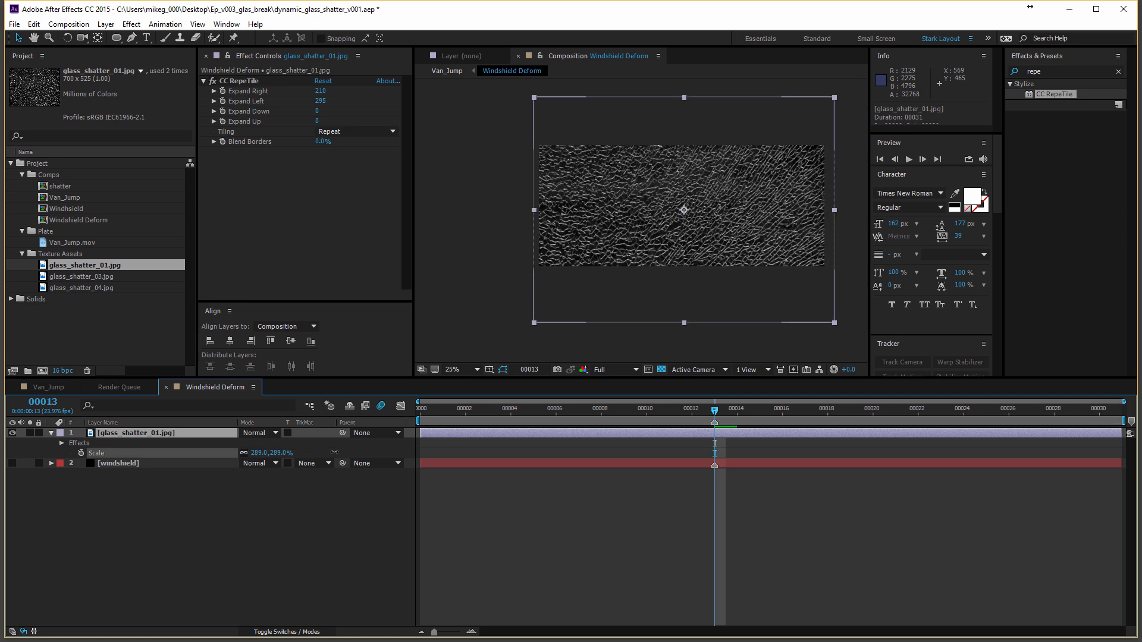
click(48, 387)
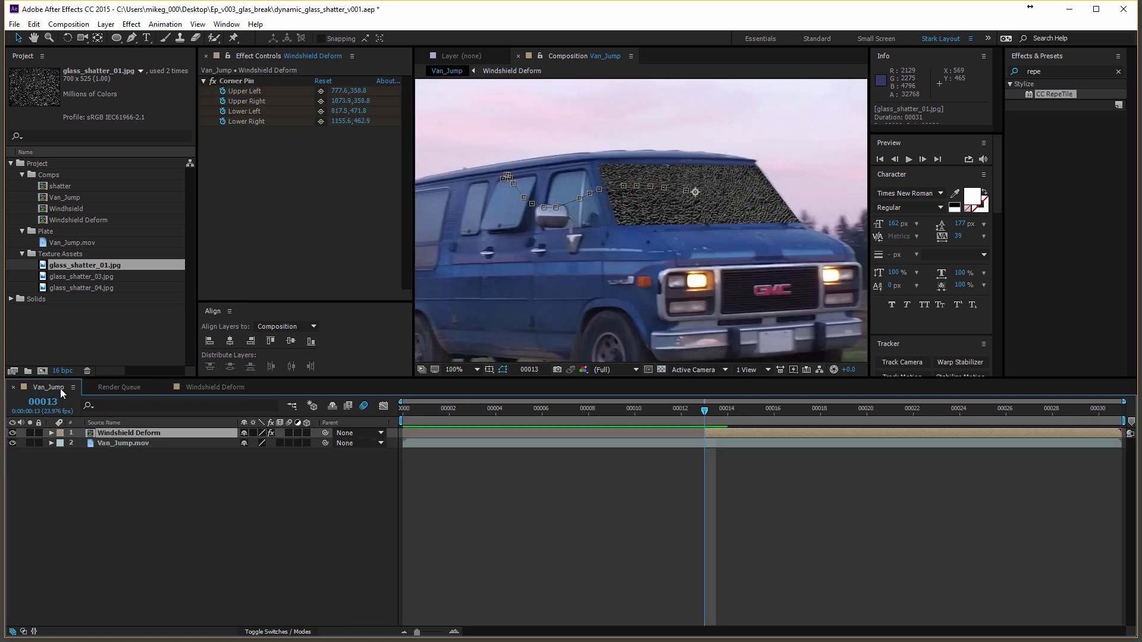
Set the glass_shatter_01.jpg layer's scale to 223% and inspect the windshield closely in the Van_Jump composition.
click(210, 383)
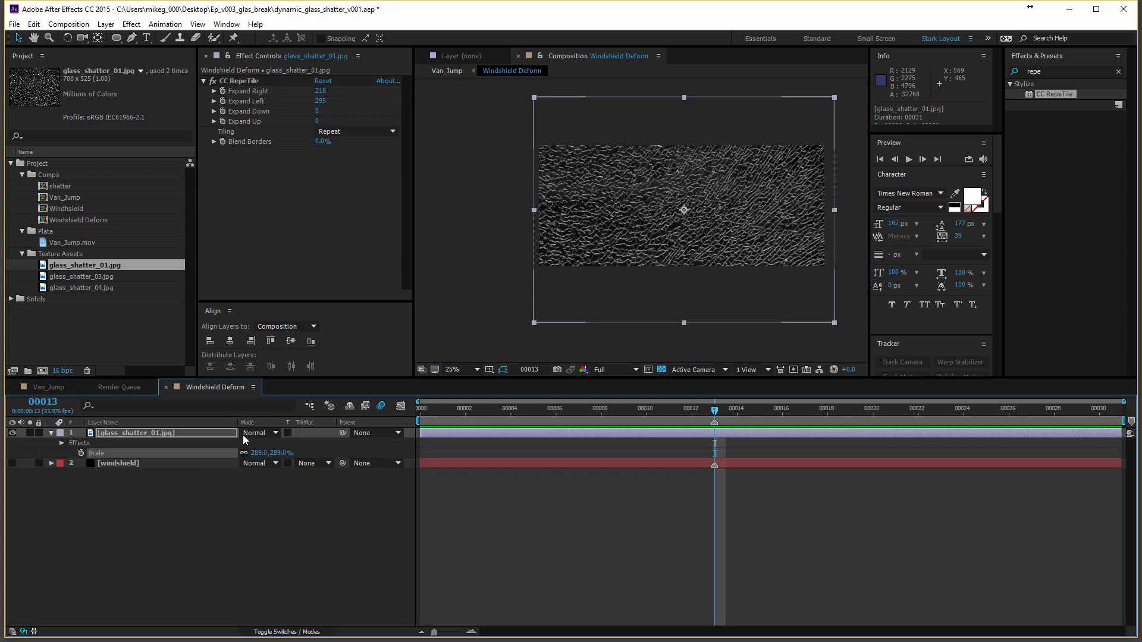
drag(273, 456, 234, 456)
click(56, 388)
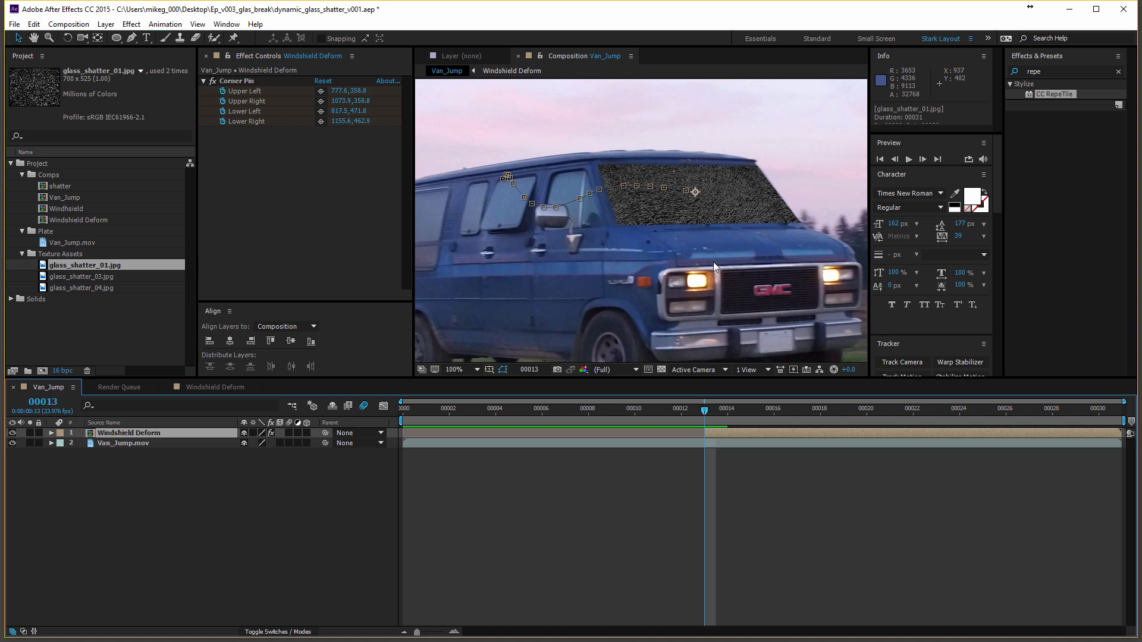
scroll(719, 262, up, 3)
drag(739, 255, 649, 302)
key(v)
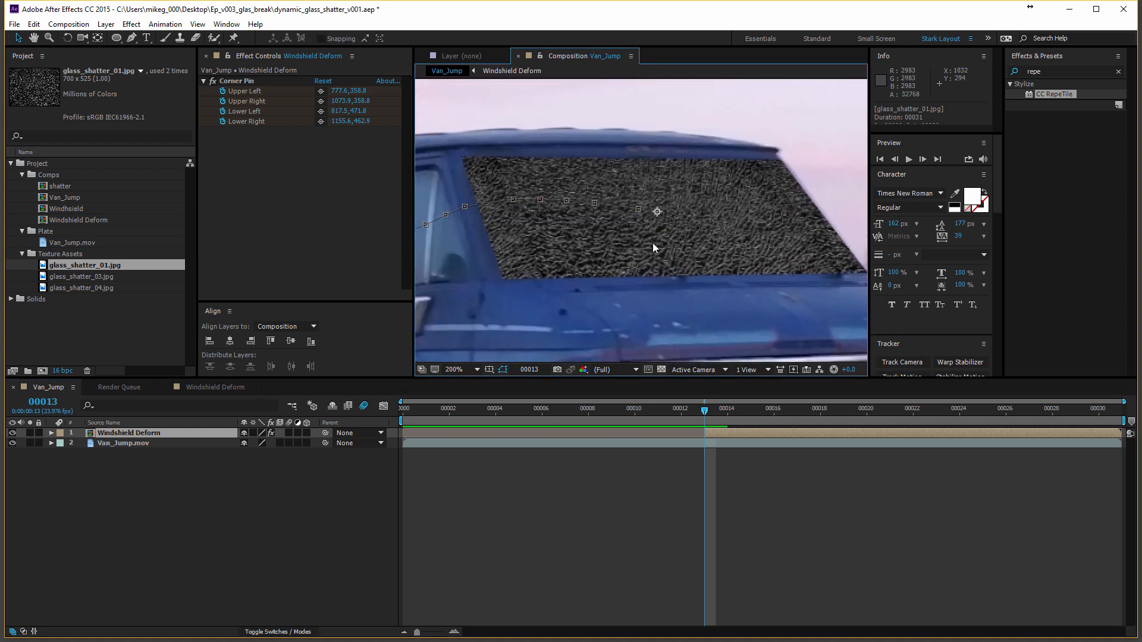
Turn on motion blur for the Windshield Deform layer and scrub to frame 26 and back to frame 13.
click(291, 434)
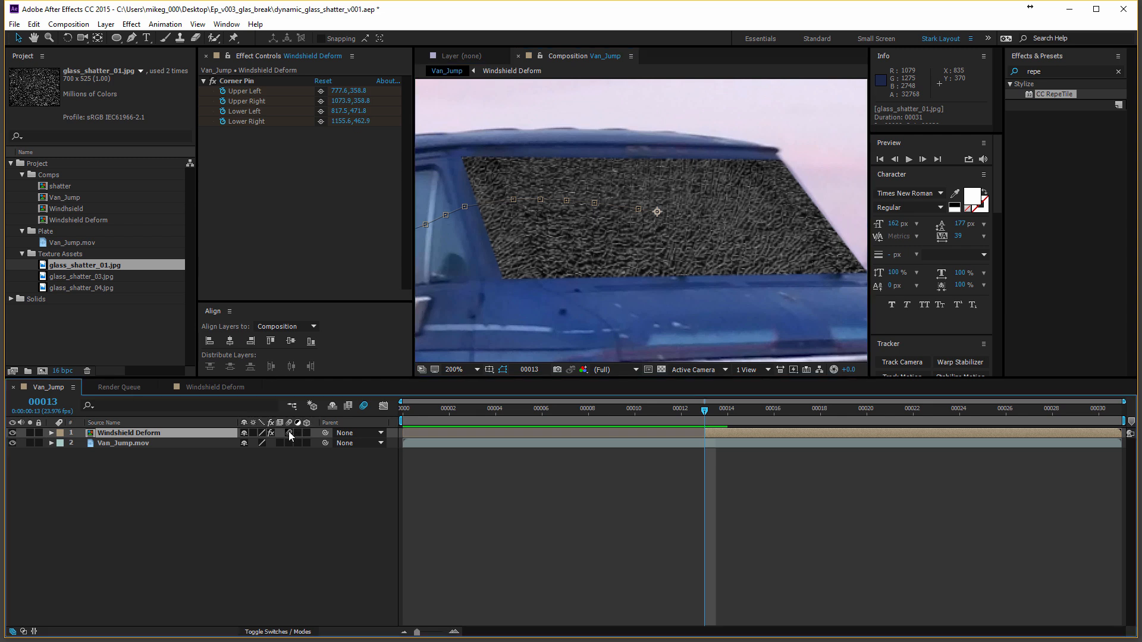
drag(721, 419, 1006, 419)
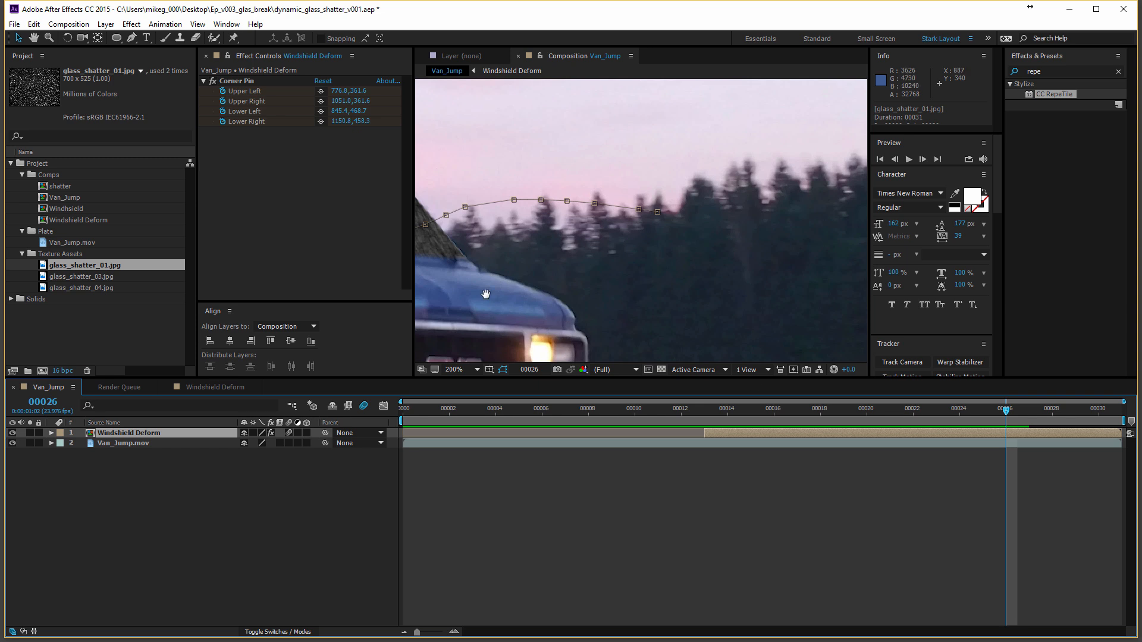
scroll(479, 298, down, 2)
drag(824, 409, 715, 463)
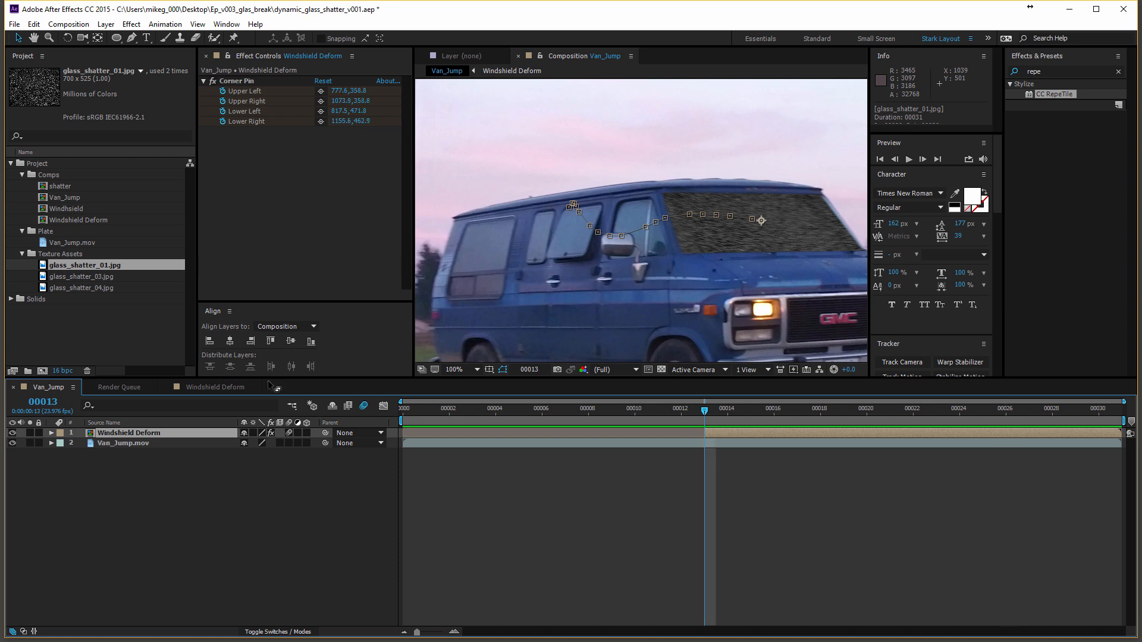
Preview the other shatter textures and place glass_shatter_03.jpg above the tiled texture in the Windshield Deform composition.
click(211, 387)
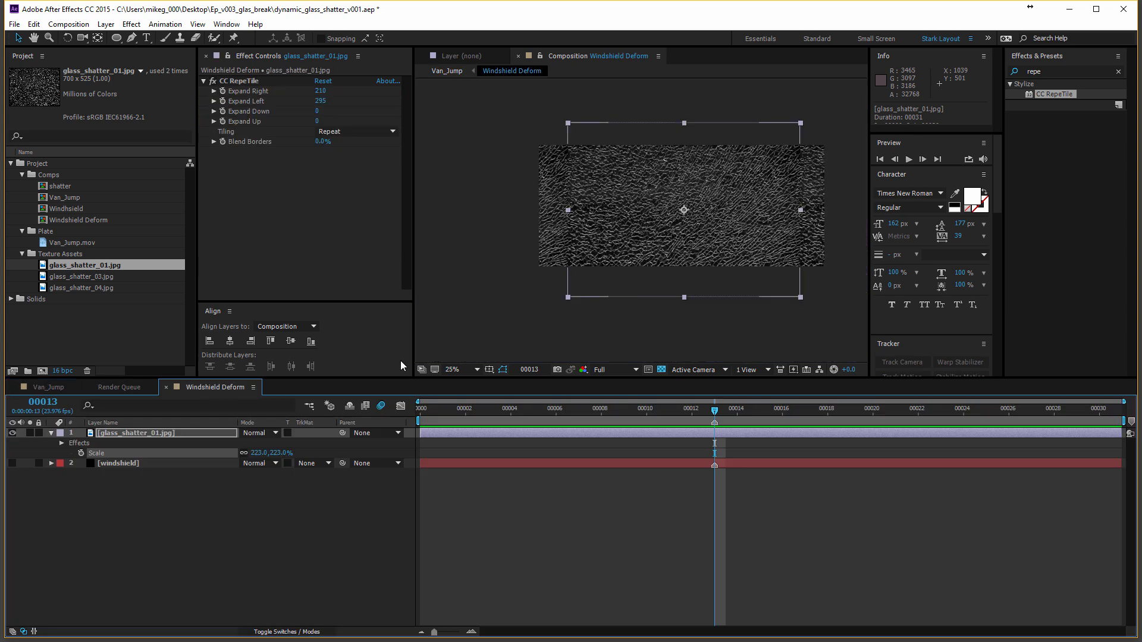
click(724, 356)
click(133, 277)
click(105, 288)
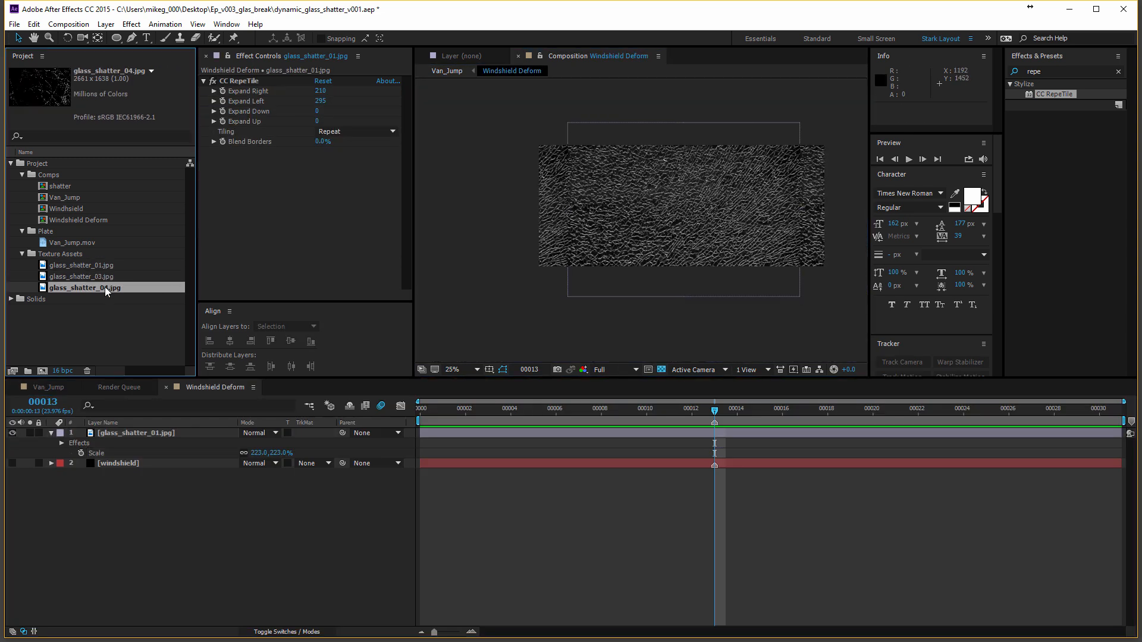
click(102, 268)
click(94, 277)
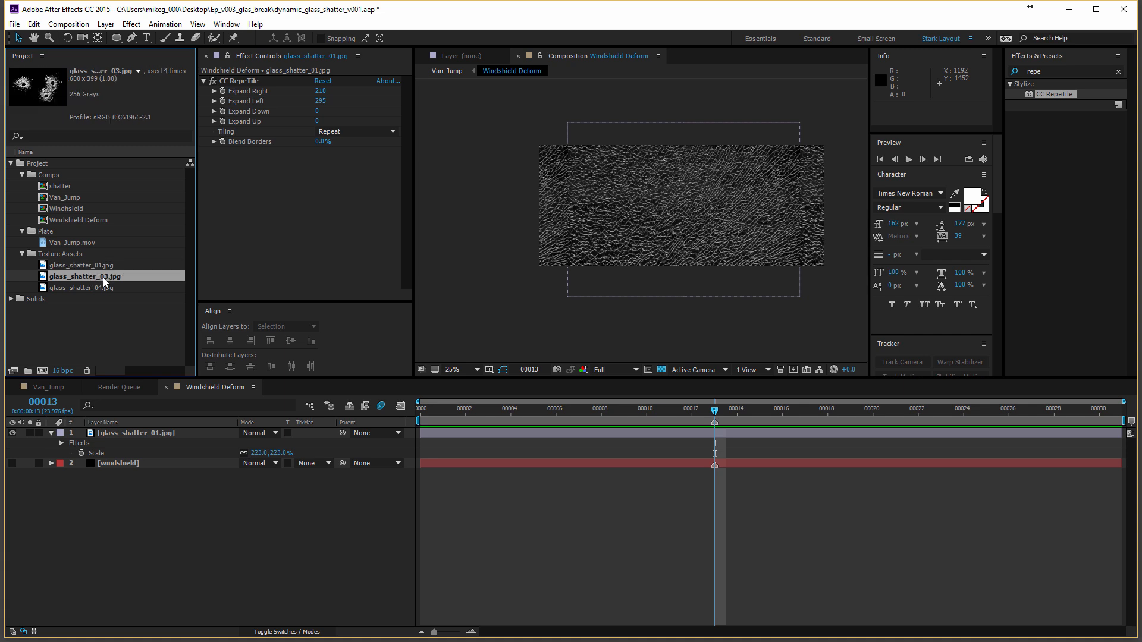
drag(104, 282, 708, 243)
scroll(725, 228, up, 1)
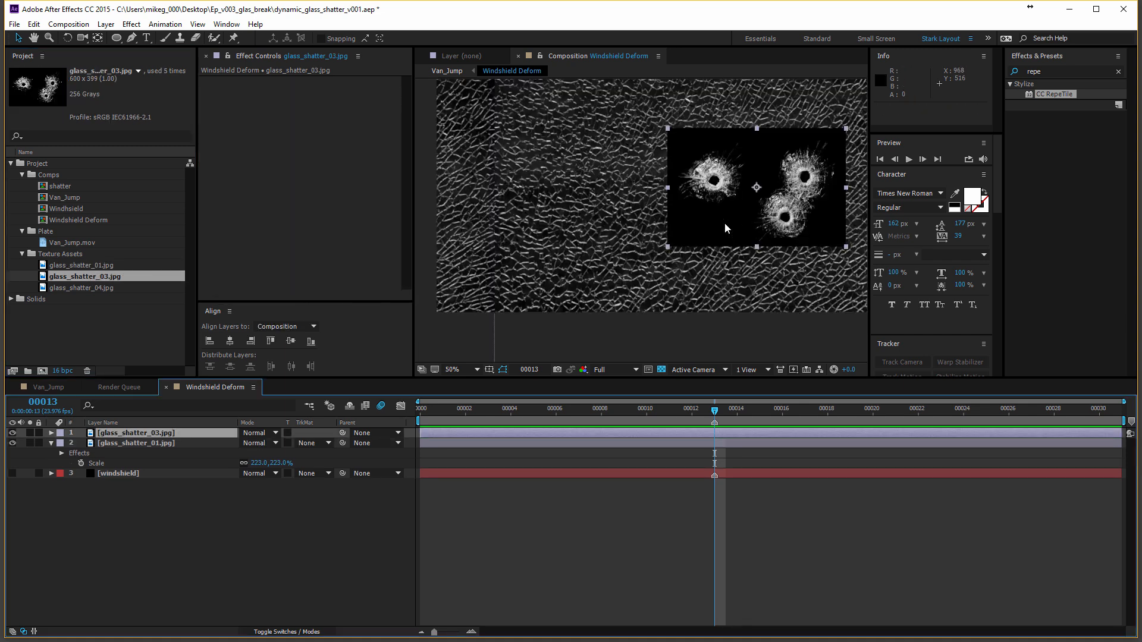
Set the glass_shatter_03.jpg layer's blending mode to Add.
right_click(212, 436)
mouse_move(297, 107)
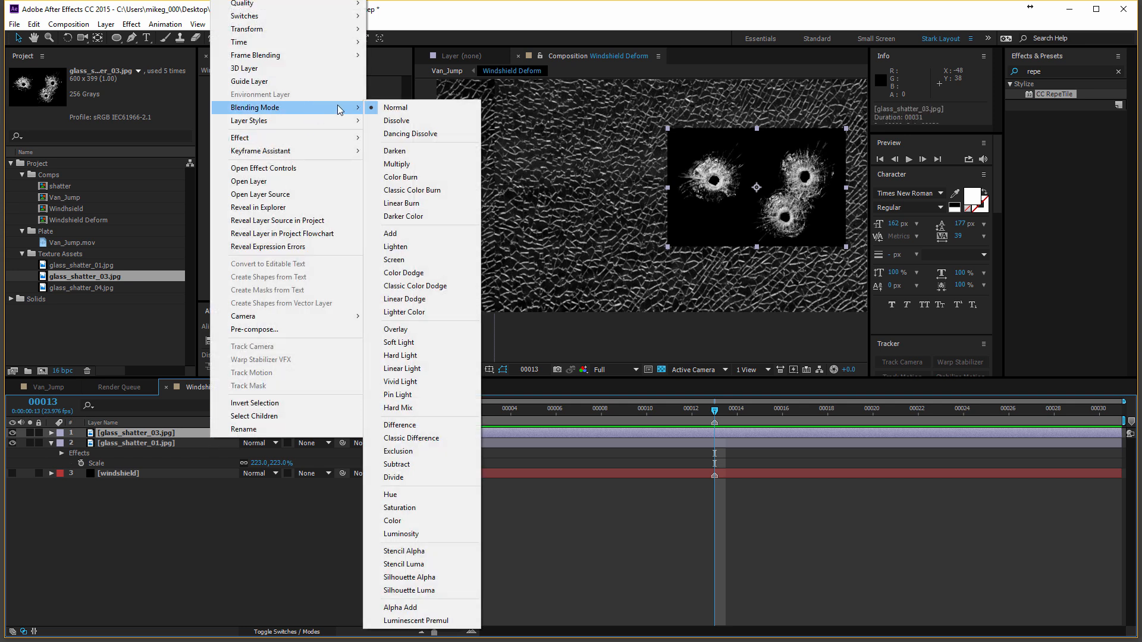
click(405, 234)
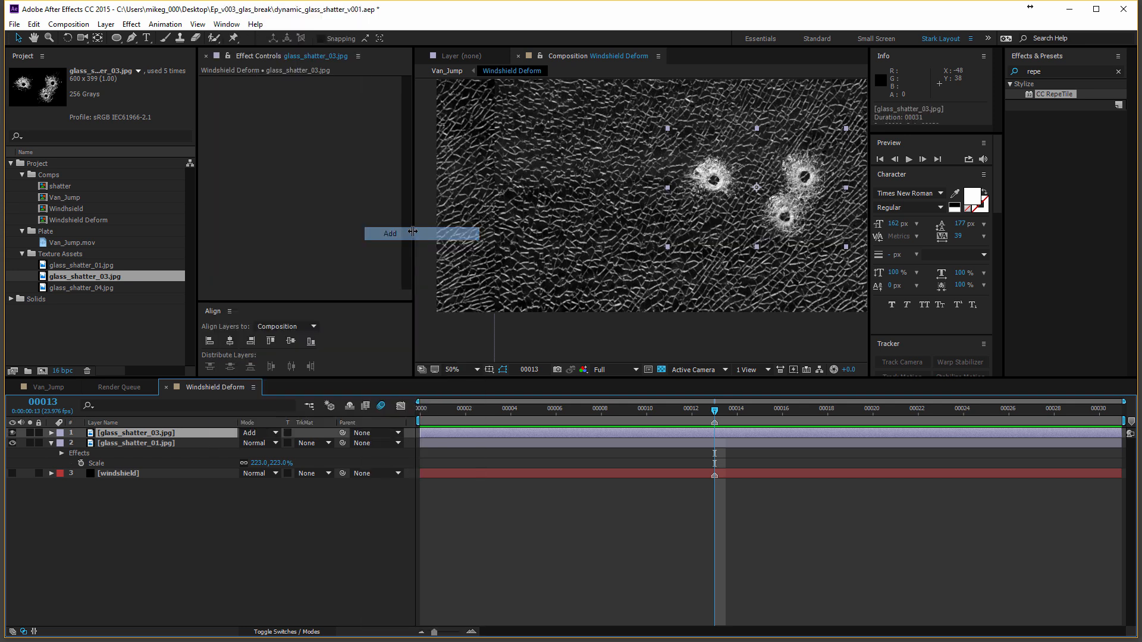
Move the glass_shatter_03.jpg layer's anchor point to the centre of its leftmost bullet hole.
click(117, 37)
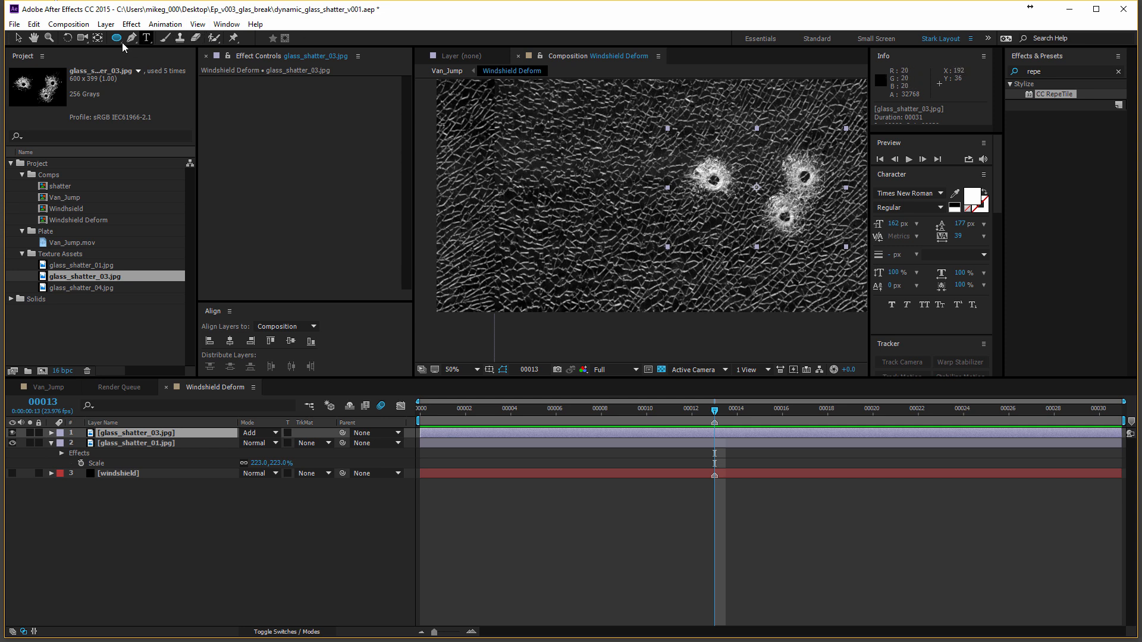
click(98, 38)
drag(756, 188, 712, 180)
Draw an elliptical mask about 328 by 310 px around the leftmost bullet hole on the glass_shatter_03.jpg layer.
click(116, 39)
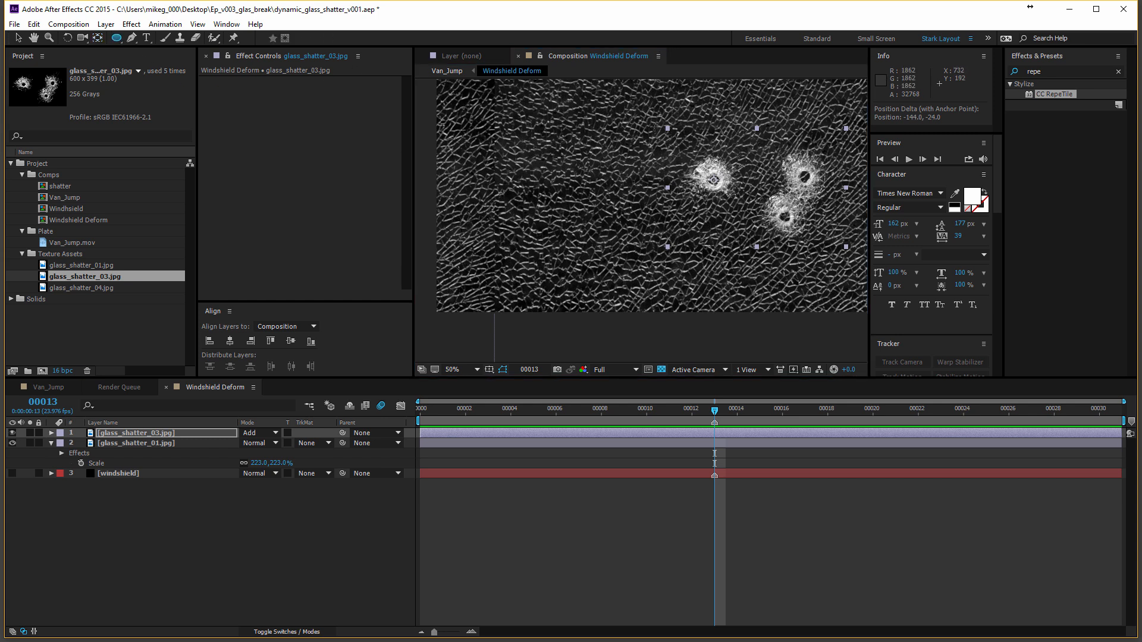
drag(654, 131, 751, 218)
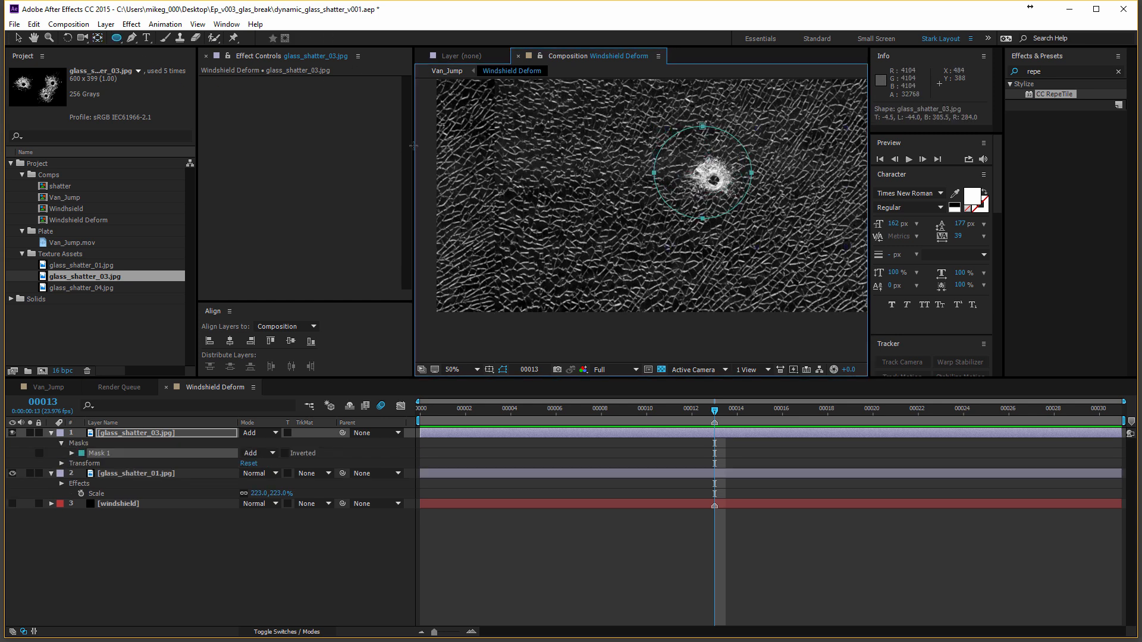
key(v)
Reposition the masked bullet hole to 1456, 416, then compare the van with and without the Windshield Deform layer.
key(comma)
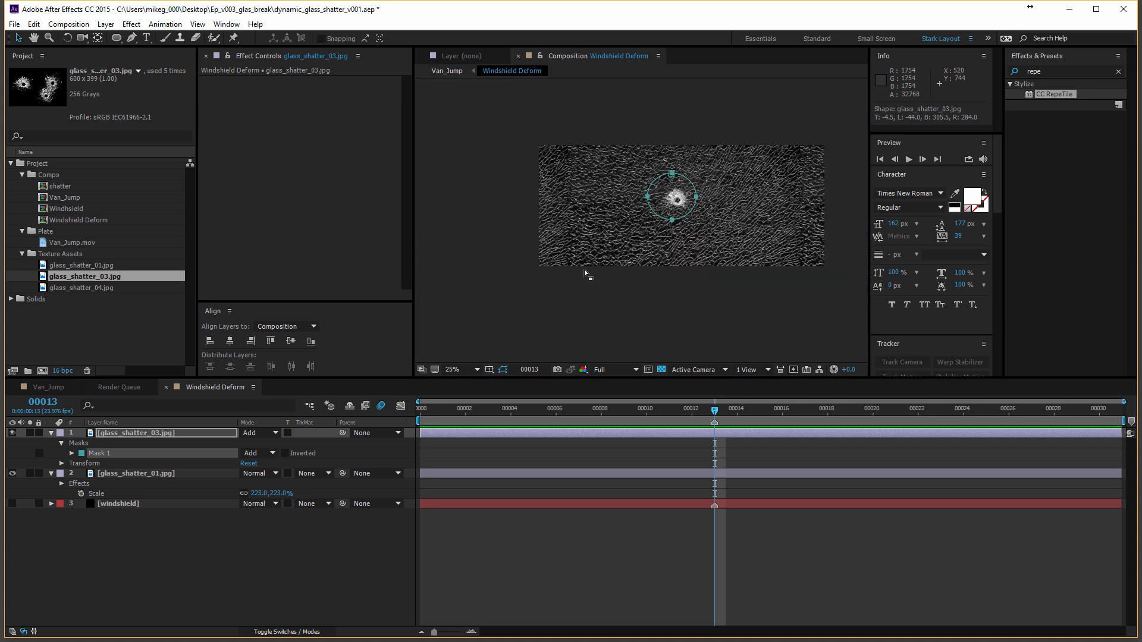
drag(689, 211, 768, 216)
click(119, 388)
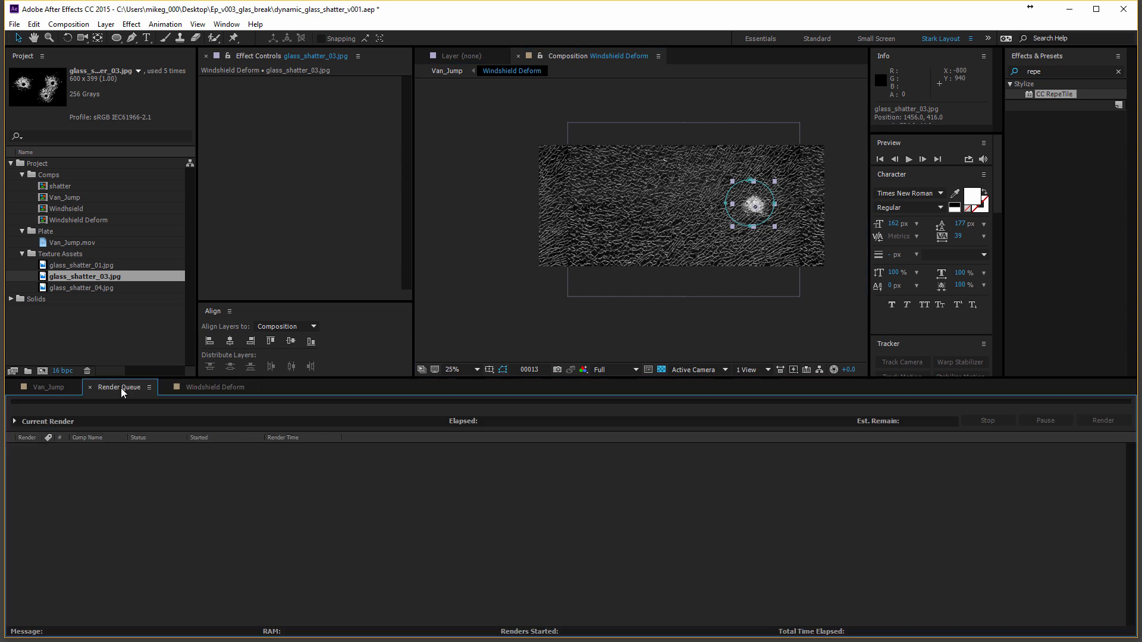
click(183, 387)
click(59, 387)
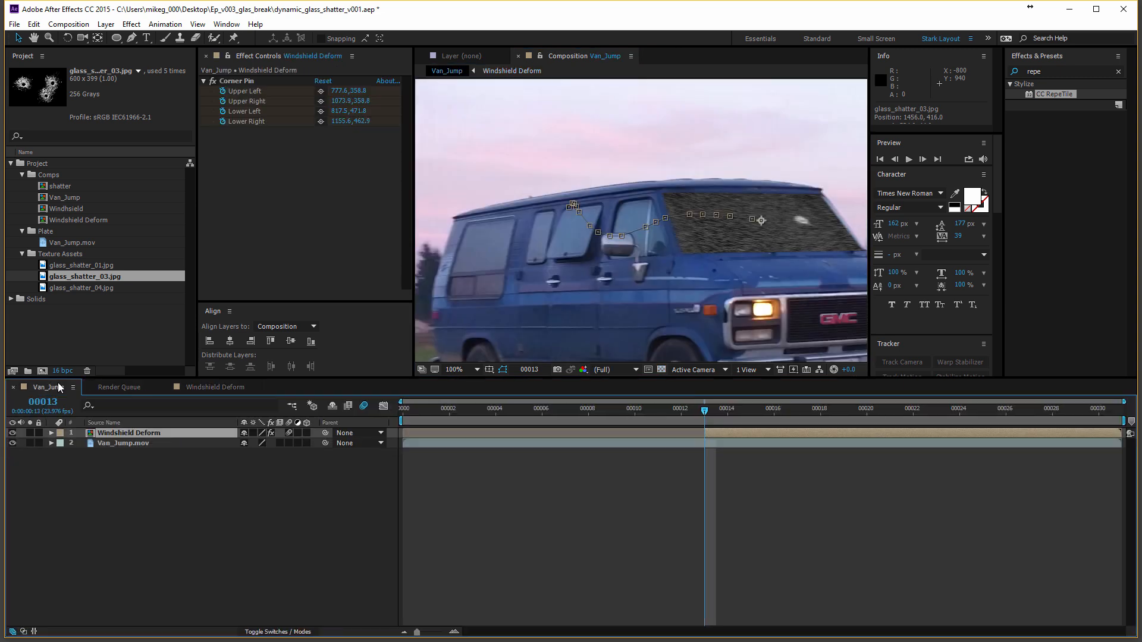
click(12, 433)
click(12, 433)
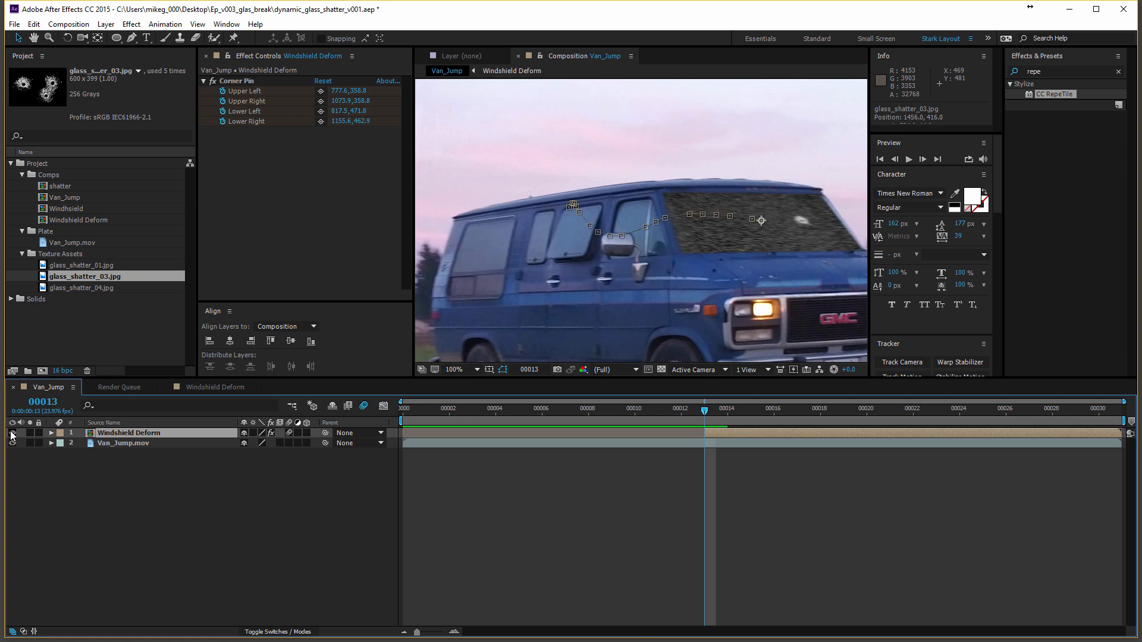
Set the Windshield Deform layer's blending mode to Add in Van_Jump and inspect the windshield up close.
right_click(116, 434)
mouse_move(218, 109)
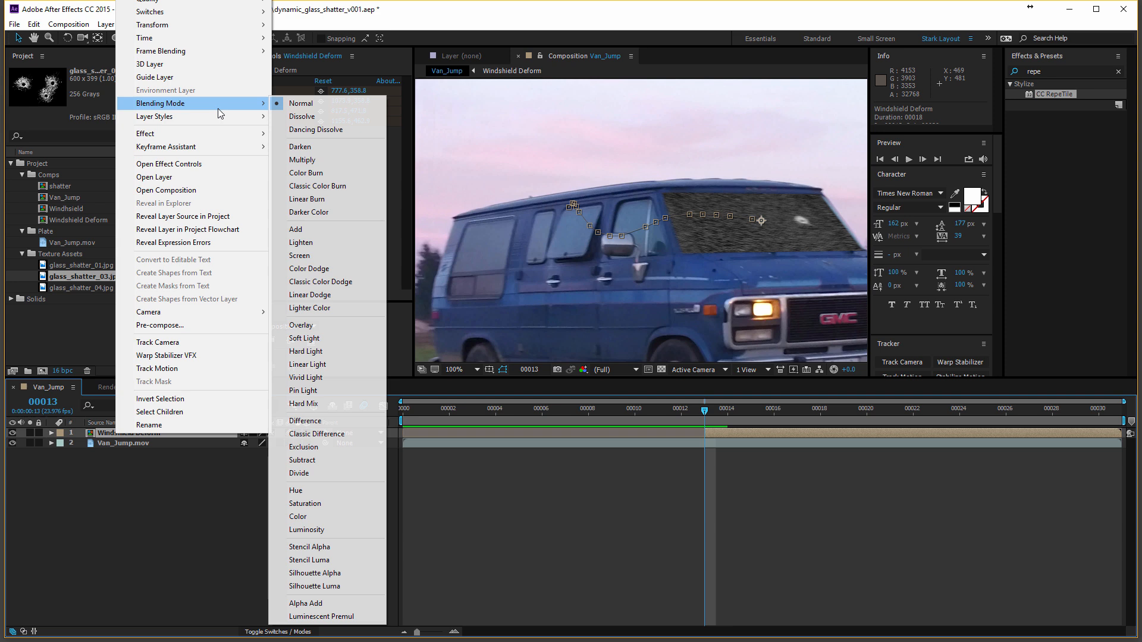
click(341, 228)
key(period)
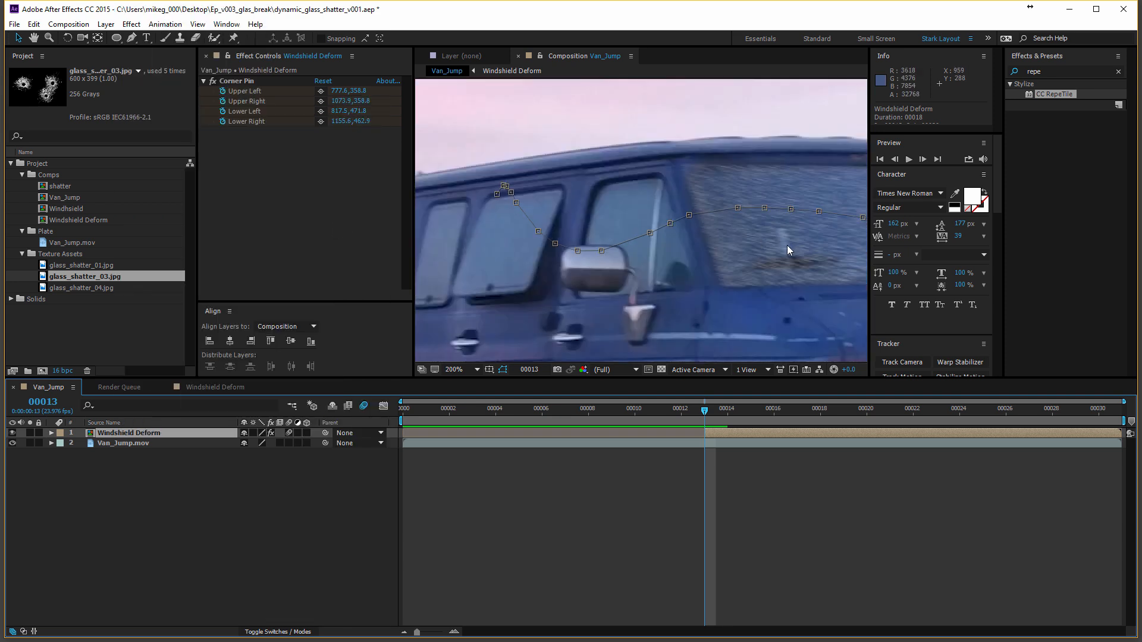
Turn off Van_Jump's motion blur to inspect the sharp windshield texture, and return to the Windshield Deform comp.
drag(786, 245, 519, 250)
key(v)
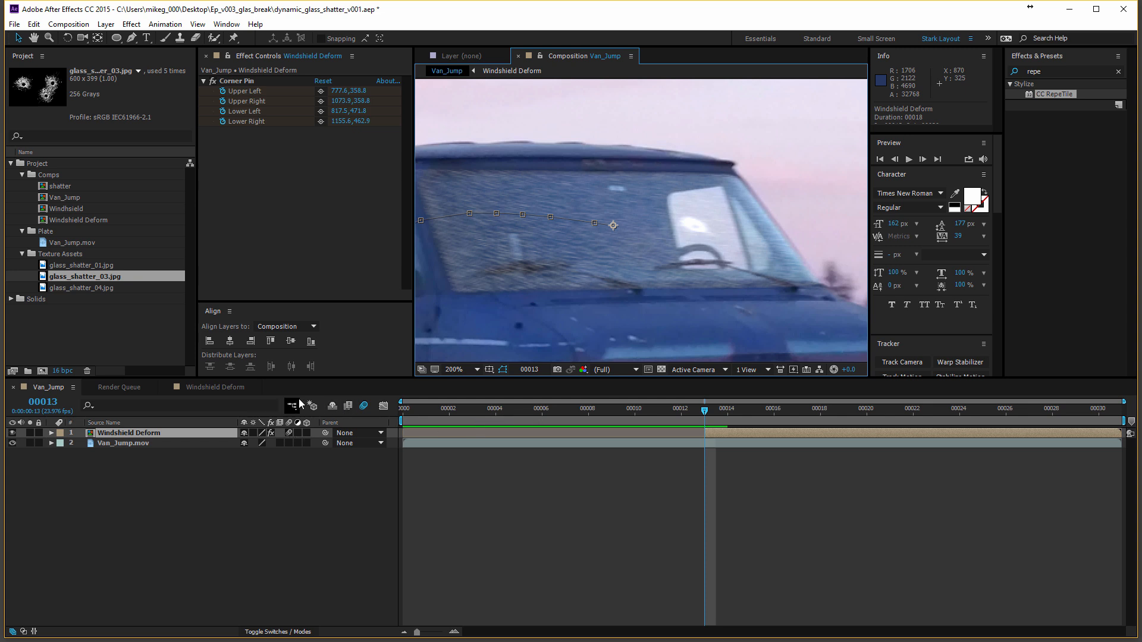
click(363, 408)
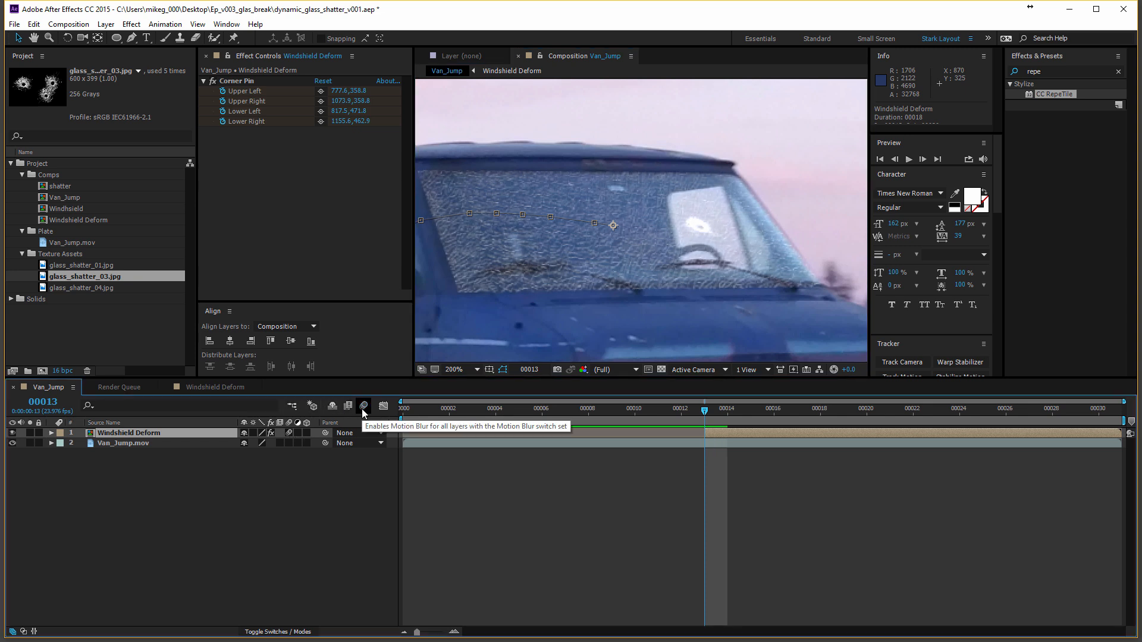
click(363, 408)
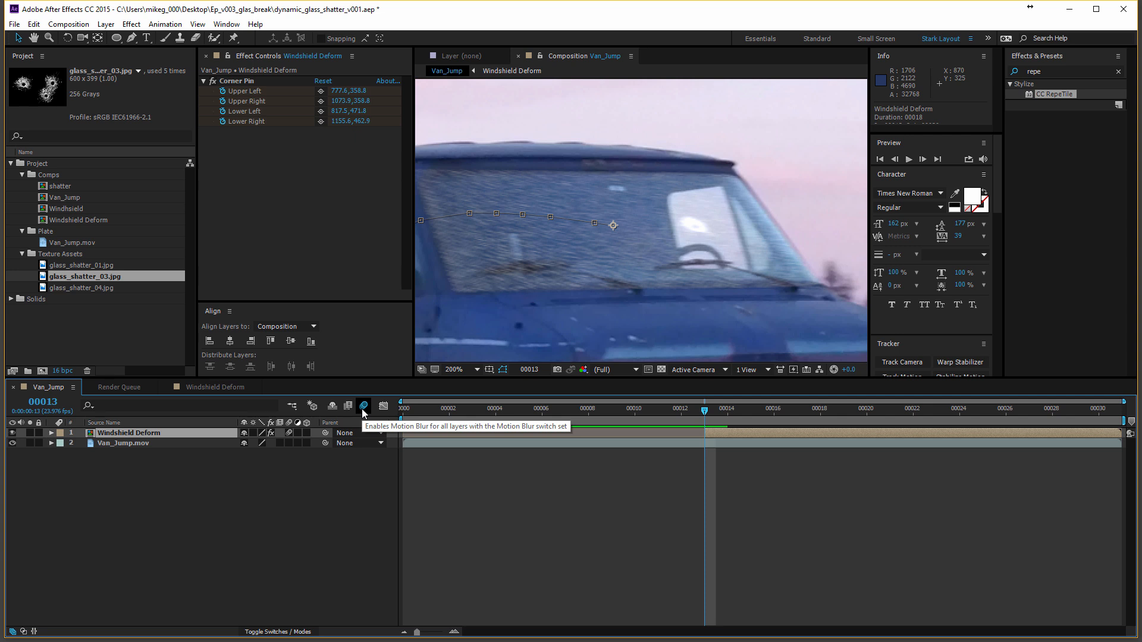
click(363, 409)
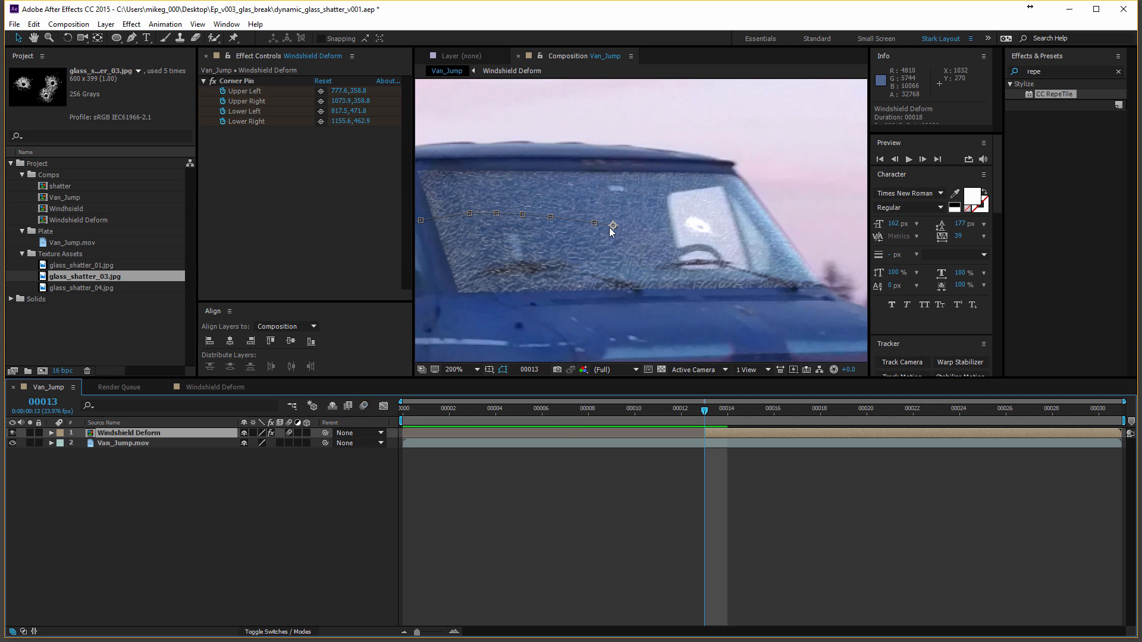
drag(611, 229, 641, 223)
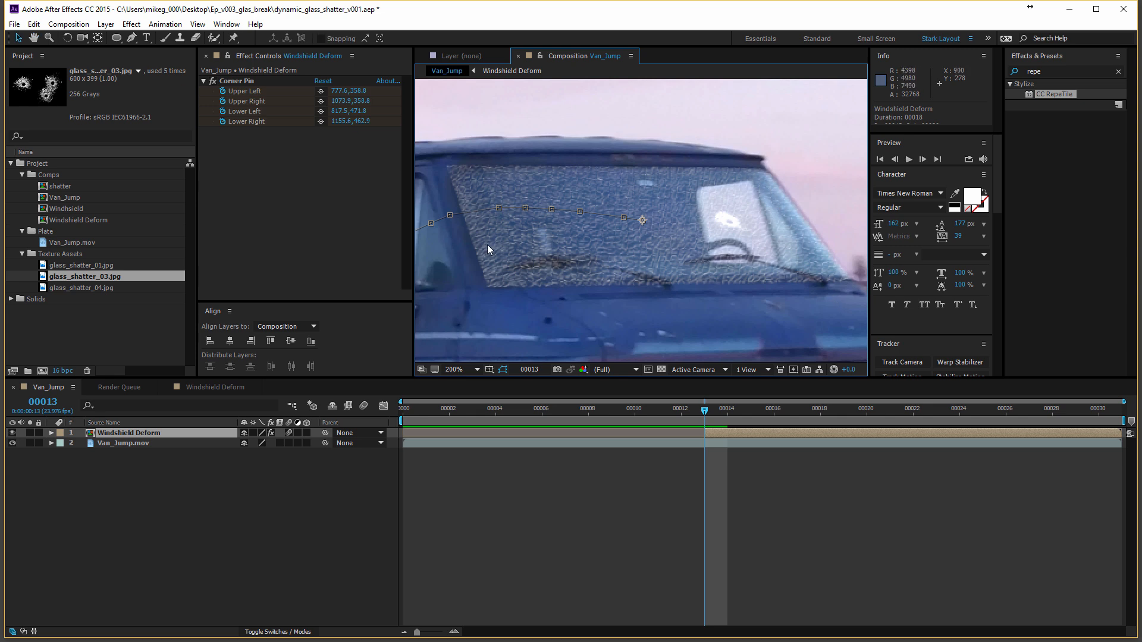
click(201, 387)
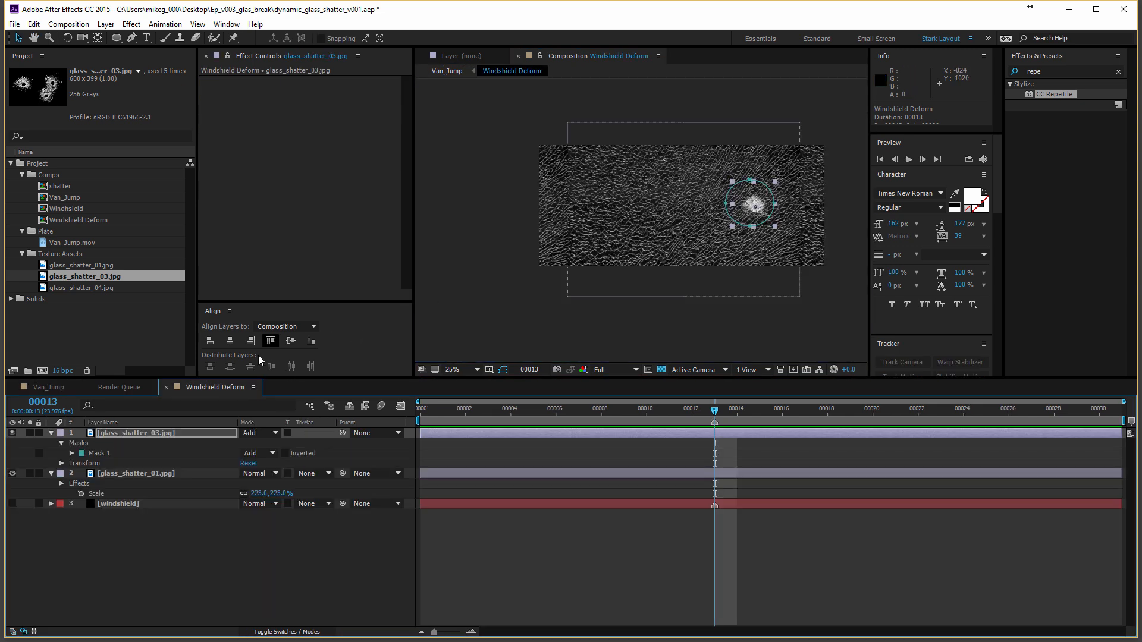
Try a rounded-rectangle mask directly on the glass_shatter_01.jpg layer, then undo it.
click(180, 475)
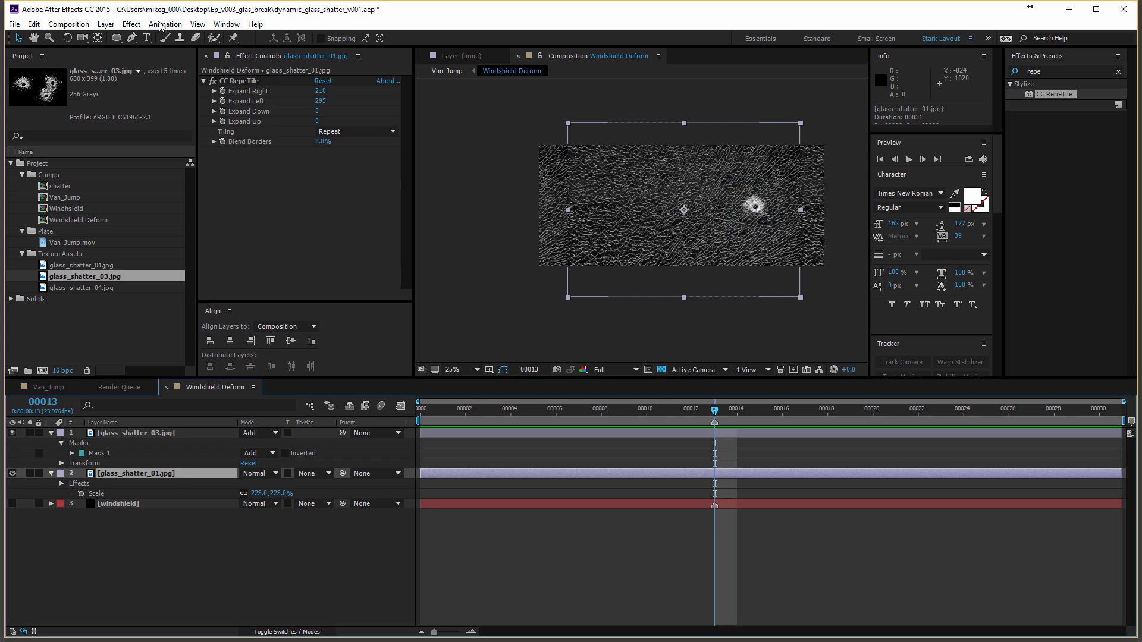
click(121, 40)
mouse_move(546, 153)
mouse_down()
mouse_move(608, 223)
mouse_move(791, 265)
mouse_up()
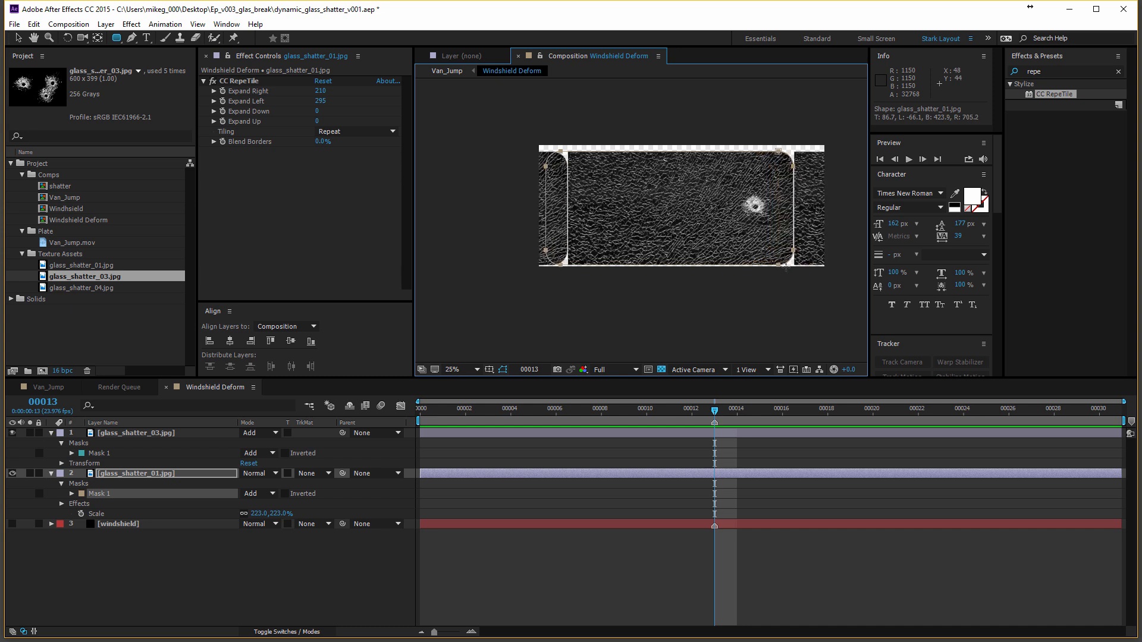
key(ctrl+z)
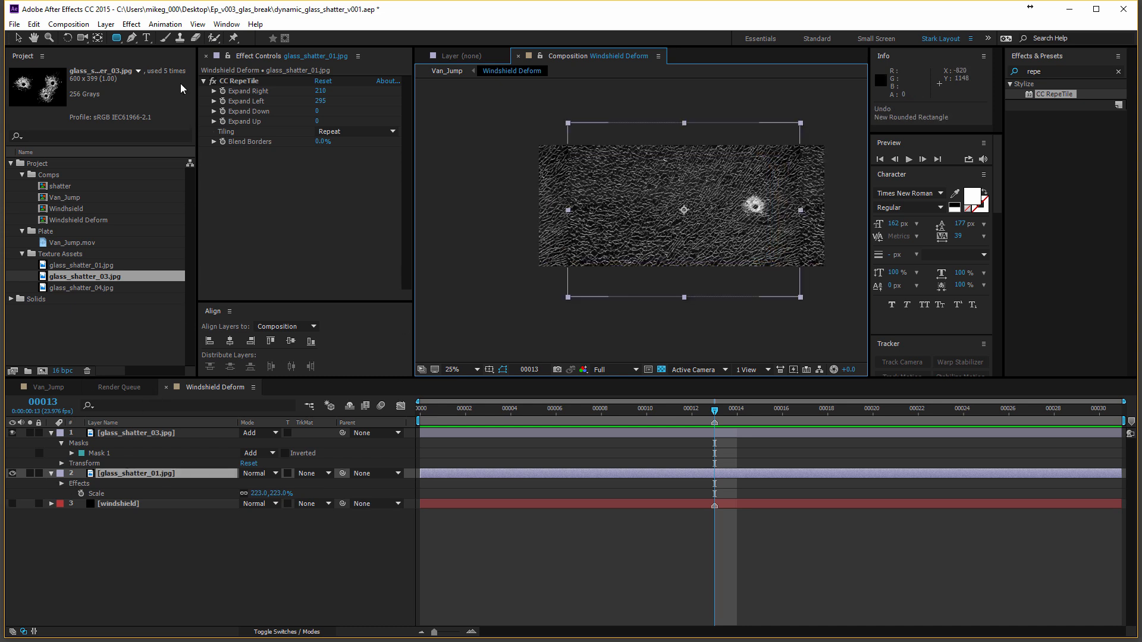
Create a black 1920 by 817 px solid named glass_matte directly above the glass_shatter_01.jpg layer.
click(106, 24)
mouse_move(178, 37)
click(387, 51)
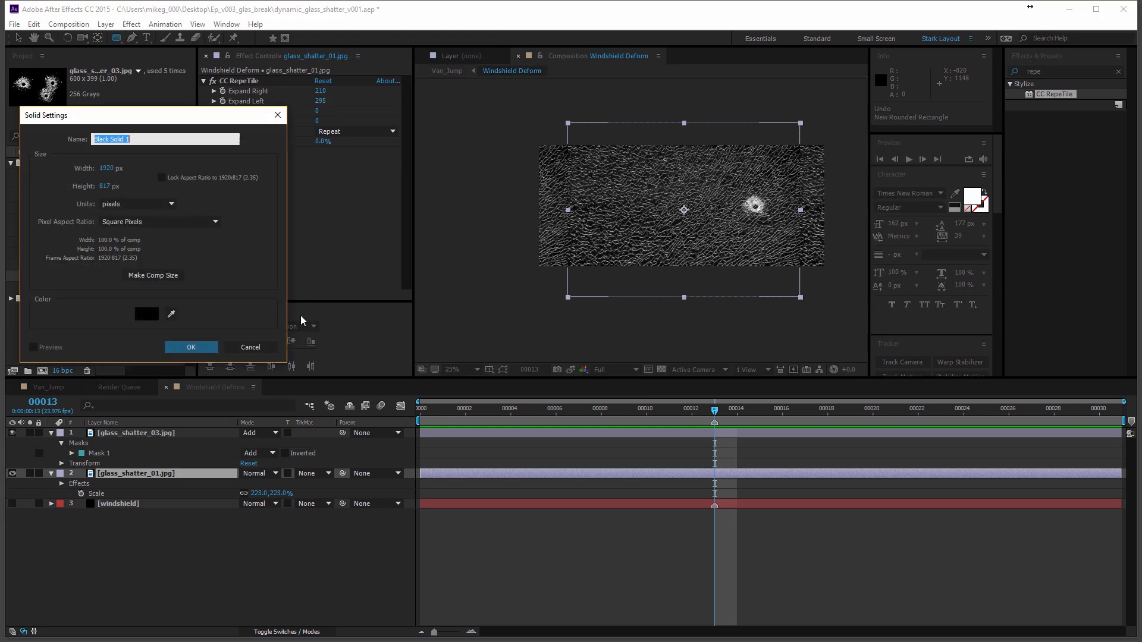
text(glass_matte)
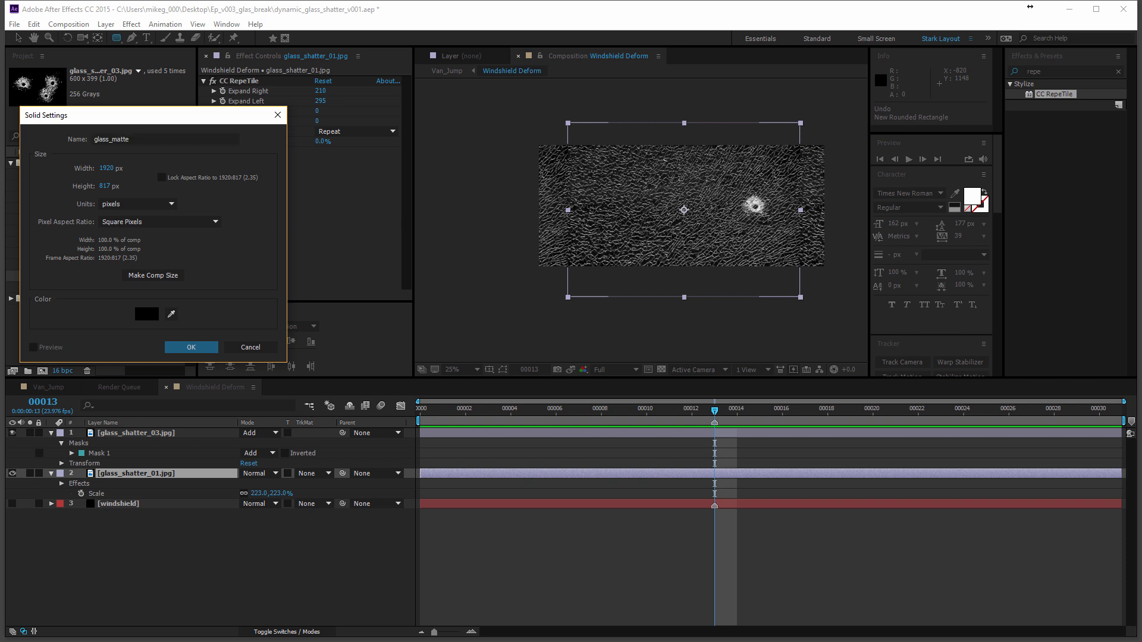
key(Return)
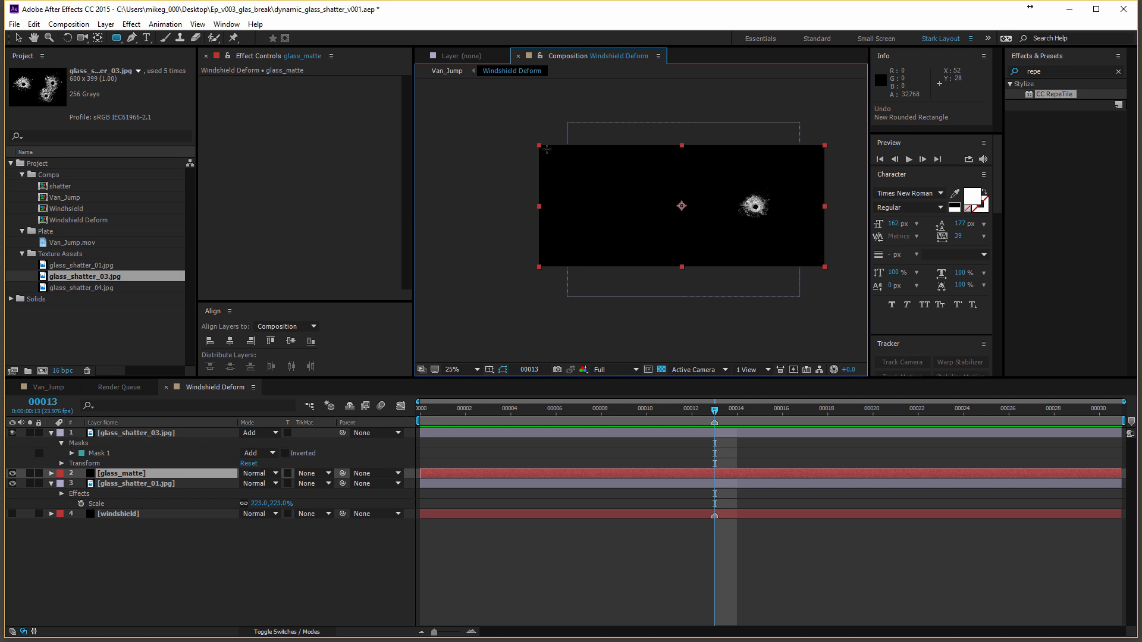
Draw a rounded-rectangle mask about 1852 by 772 px on glass_matte, and hide the layer.
drag(546, 149, 821, 265)
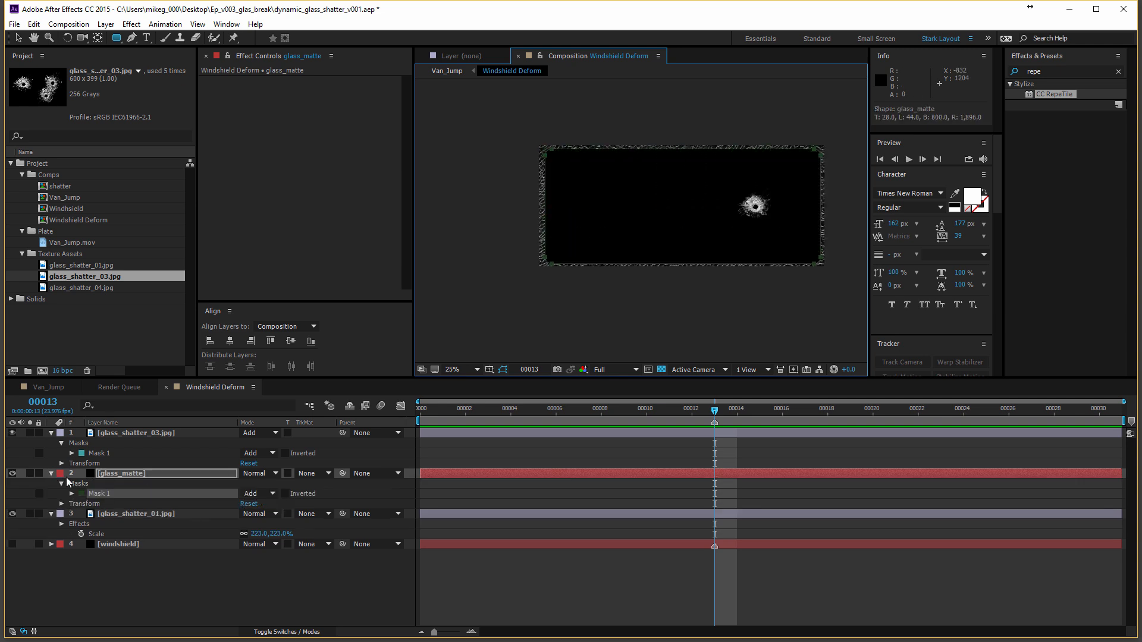
click(17, 477)
click(12, 473)
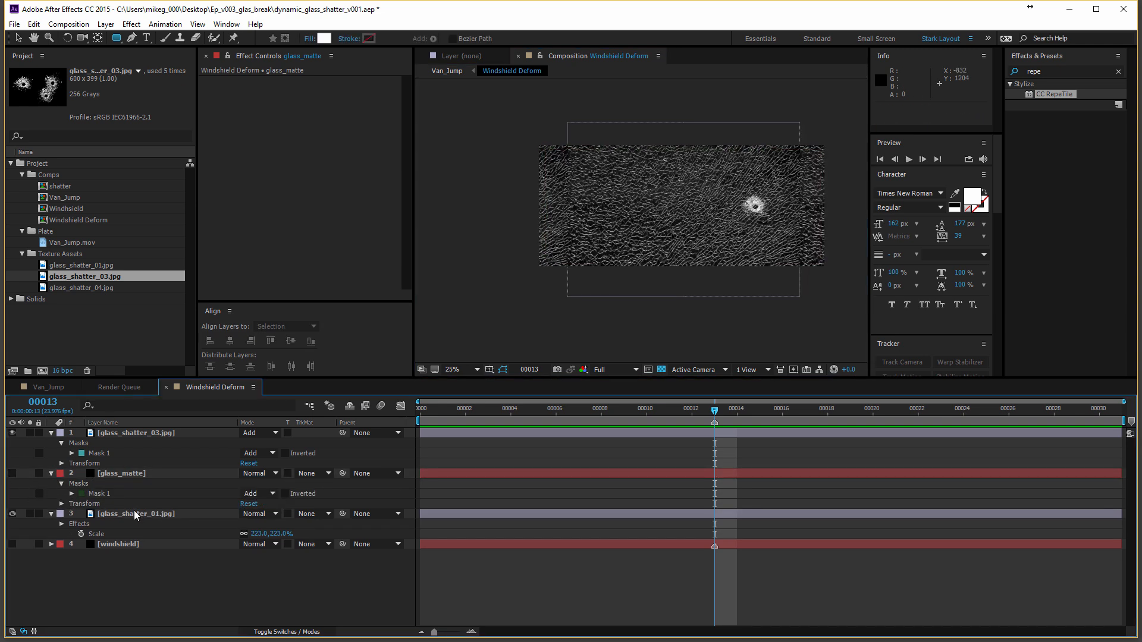
Set glass_shatter_01.jpg's blending mode to Luminescent Premul and use glass_matte as its alpha track matte.
click(136, 515)
click(250, 515)
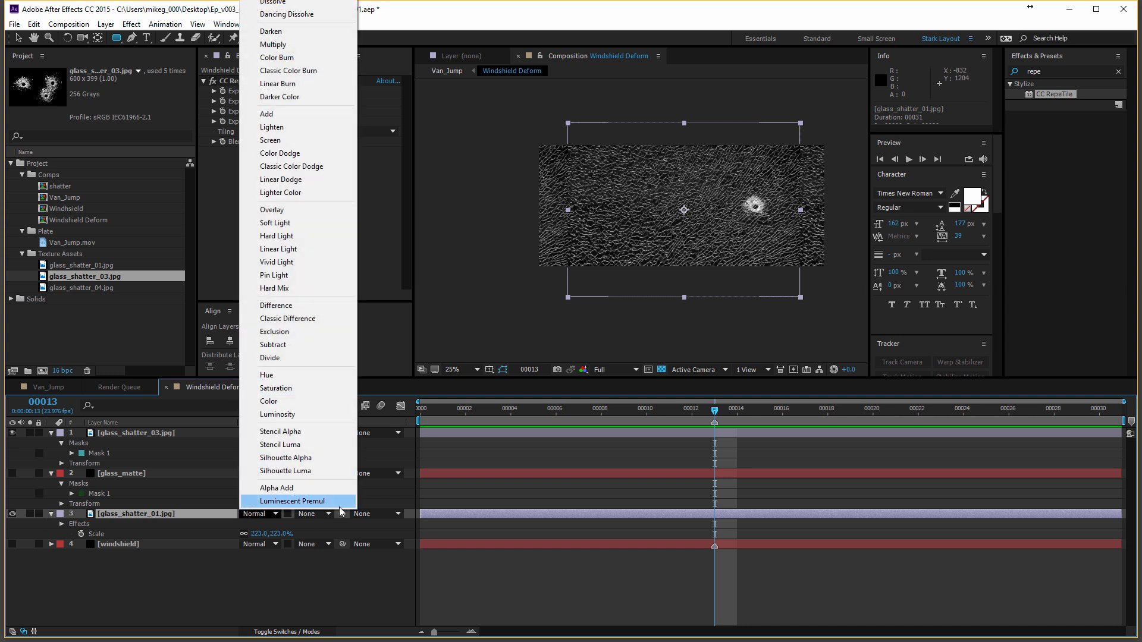
click(291, 501)
click(310, 514)
click(346, 543)
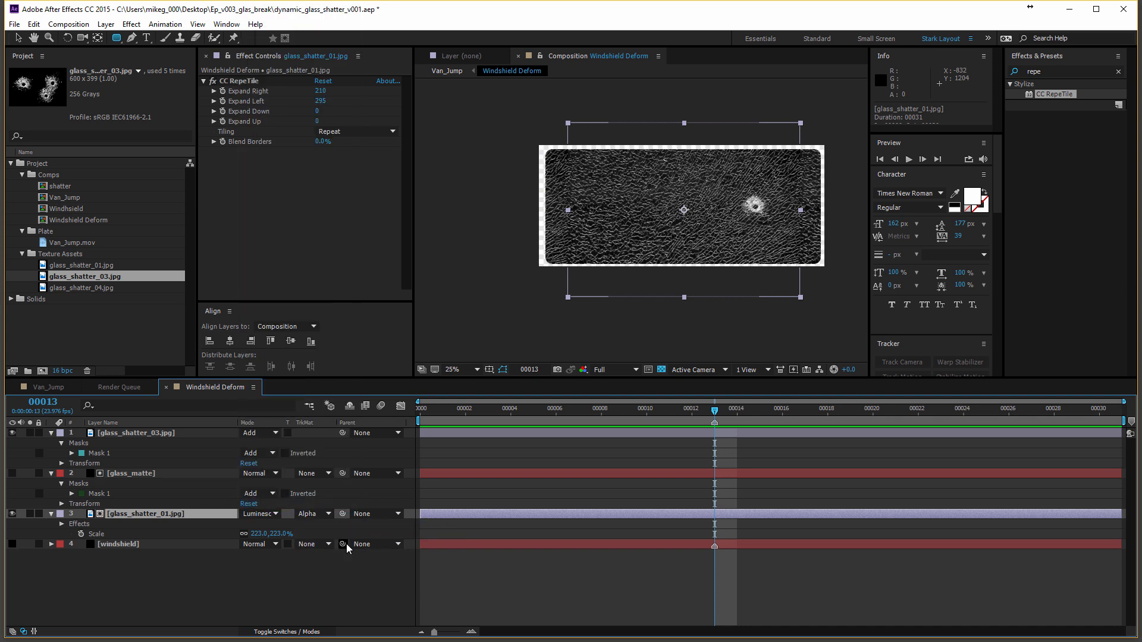
Lock the Van_Jump viewer and open a second viewer beside it showing the Windshield Deform comp.
click(136, 391)
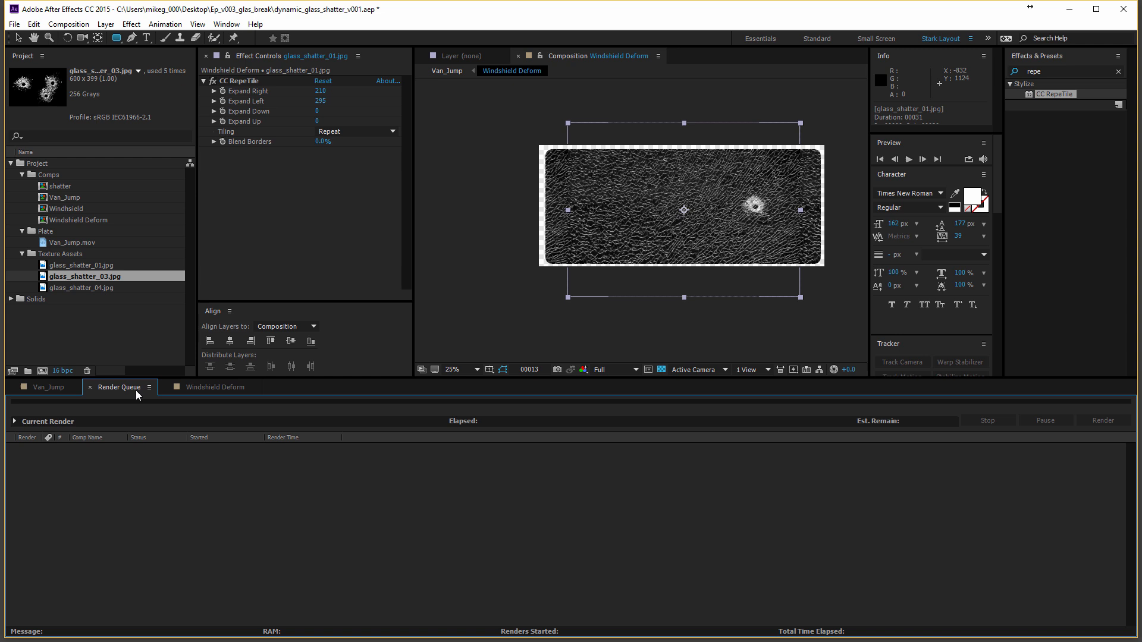
click(174, 386)
click(43, 388)
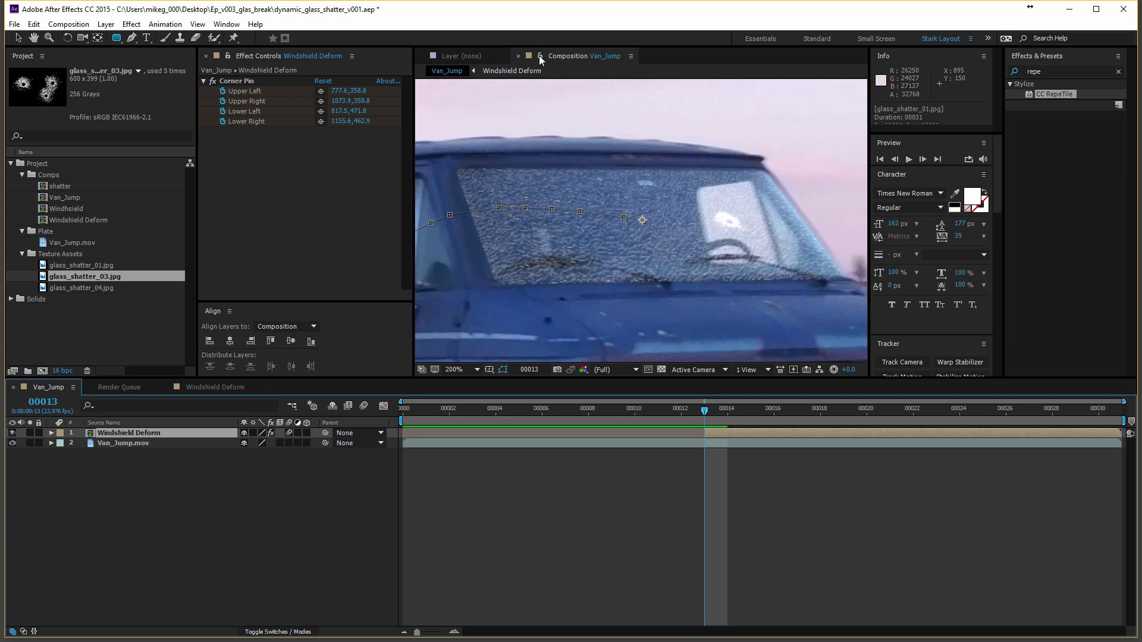
click(541, 58)
click(199, 23)
click(226, 34)
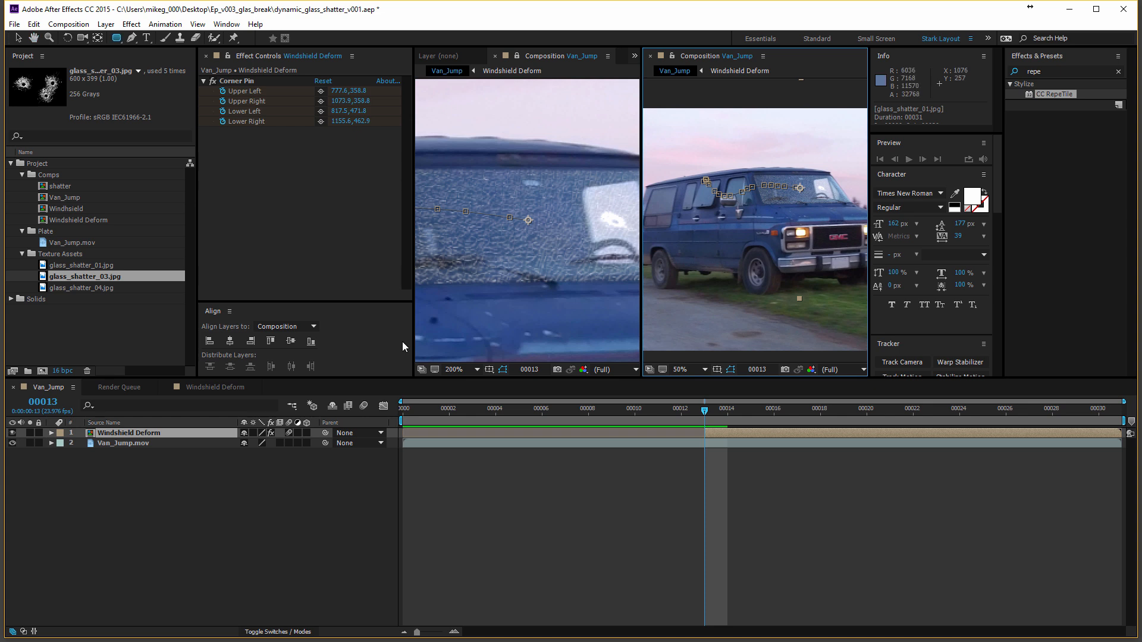
click(215, 387)
drag(520, 273, 622, 270)
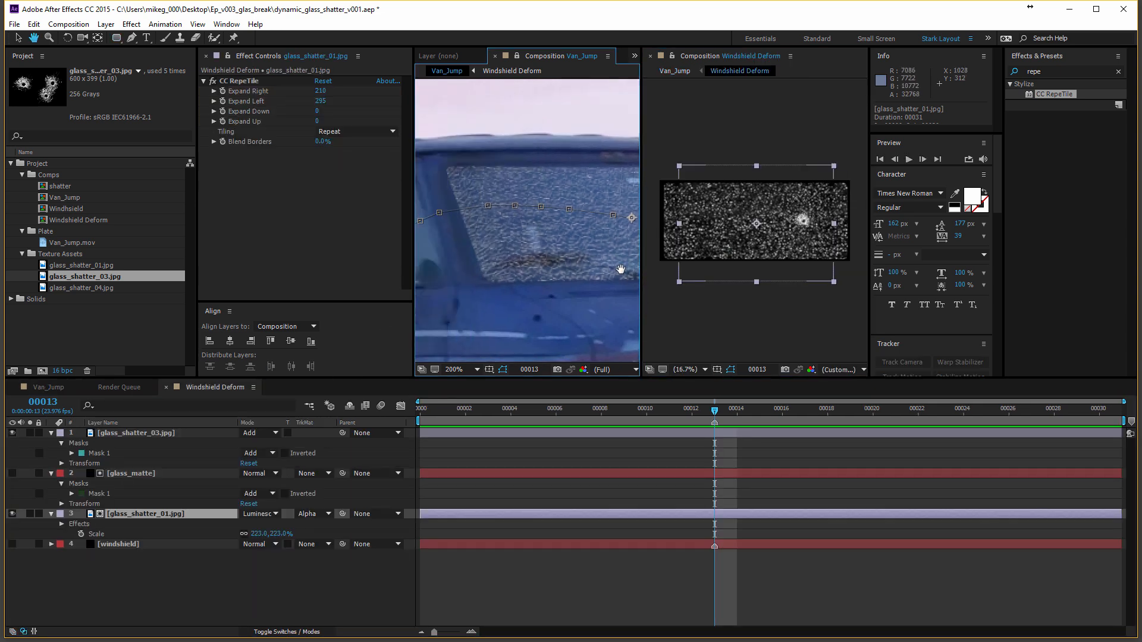
Set glass_matte's Mask 1 feather to 61 px and expansion to 7 px, and glass_shatter_01.jpg's opacity to 66%.
click(163, 474)
key(f)
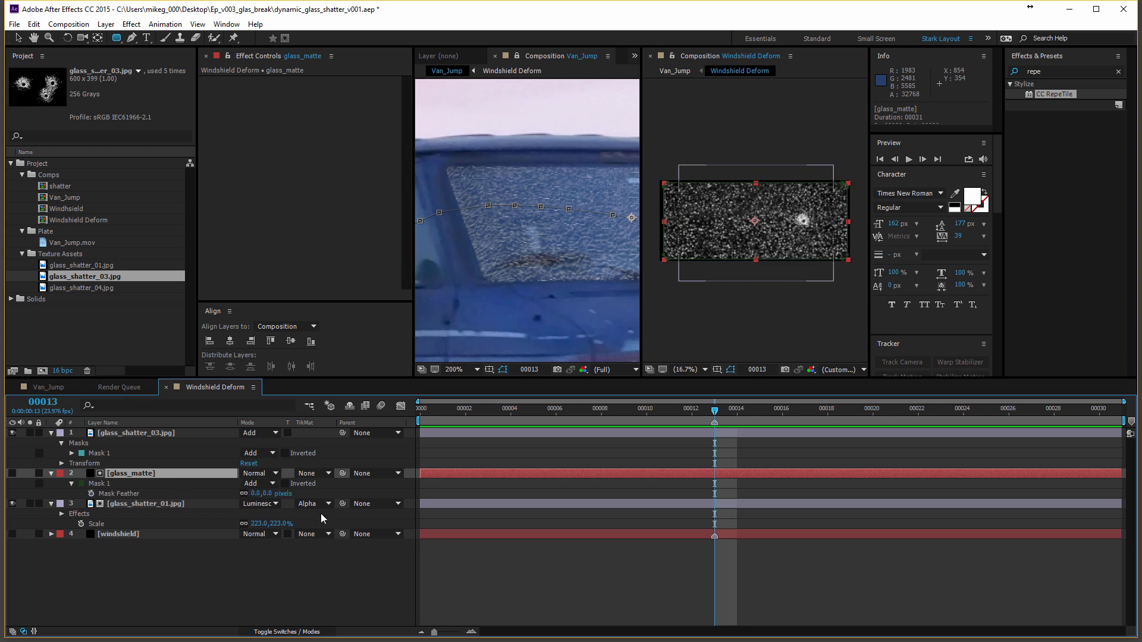
click(138, 507)
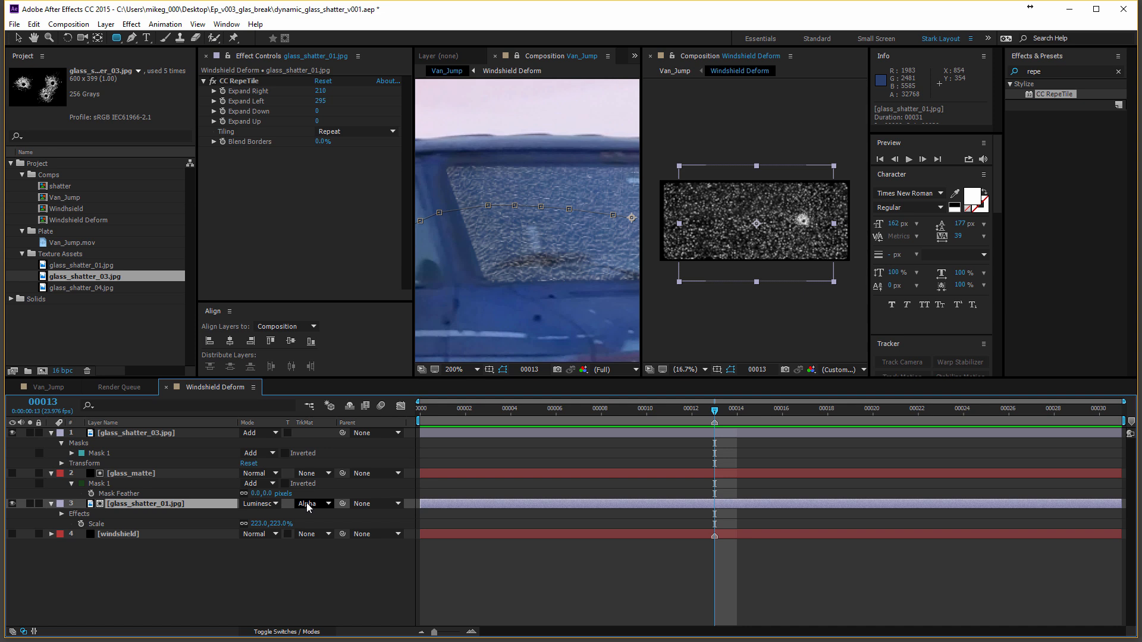
click(169, 474)
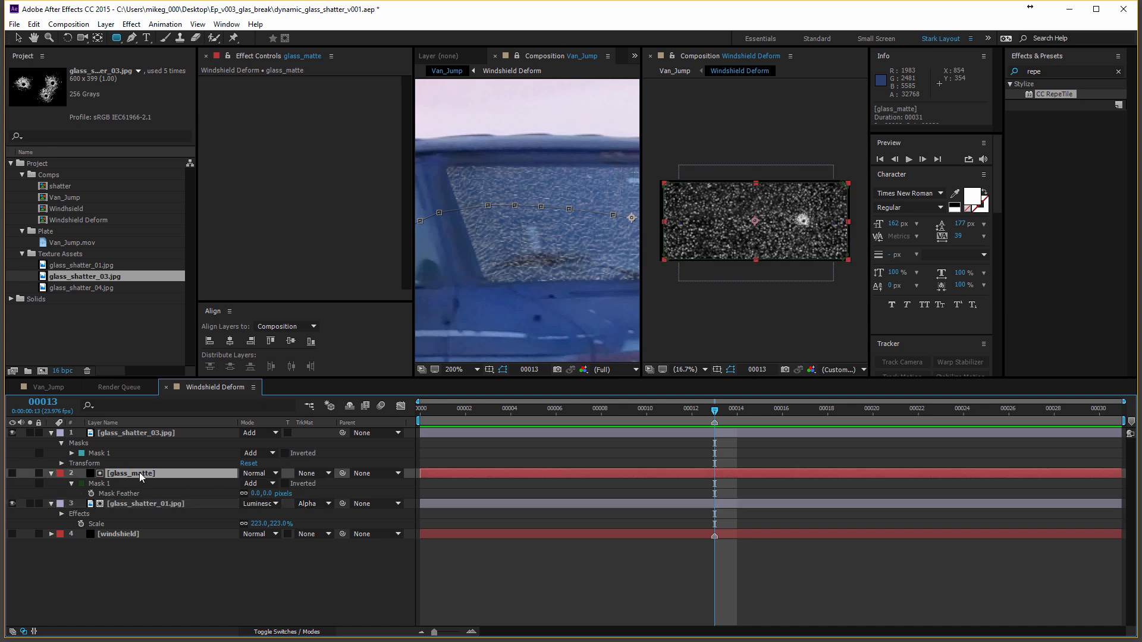
click(144, 505)
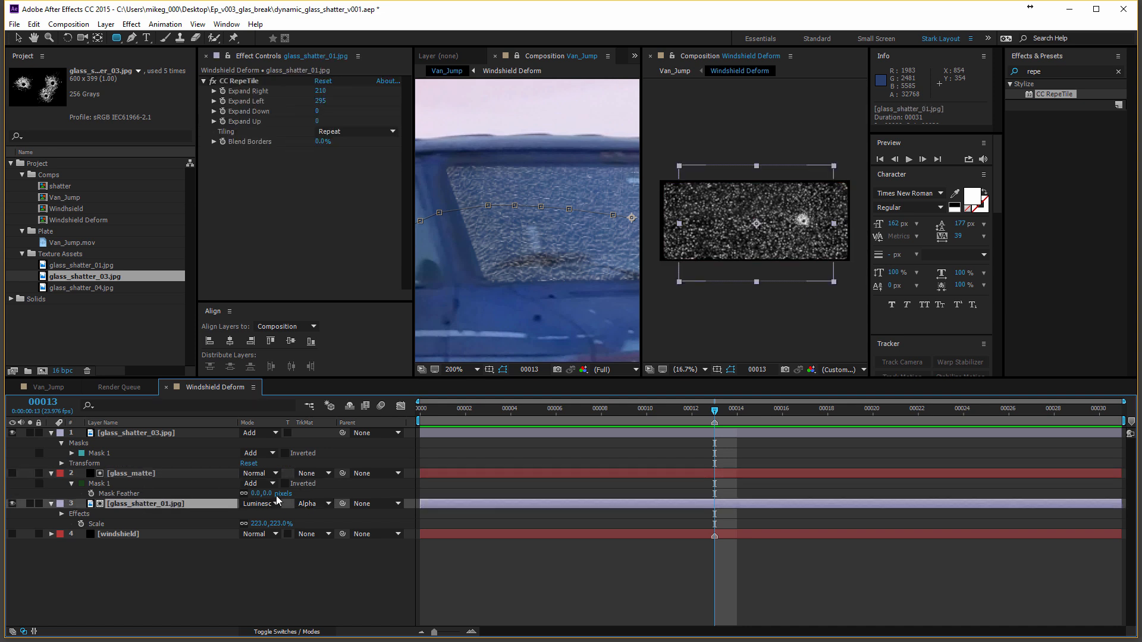
drag(269, 494, 280, 494)
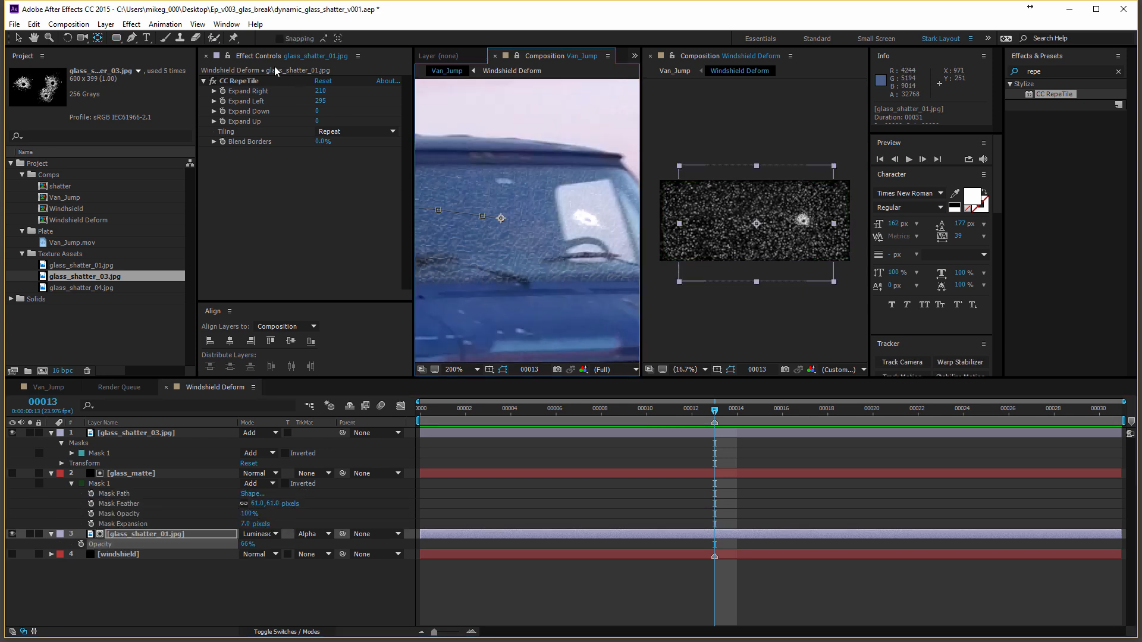
Add a rounded-rectangle mask about 2190 by 204 px across glass_matte's lower edge and set it to Subtract.
click(116, 38)
click(191, 478)
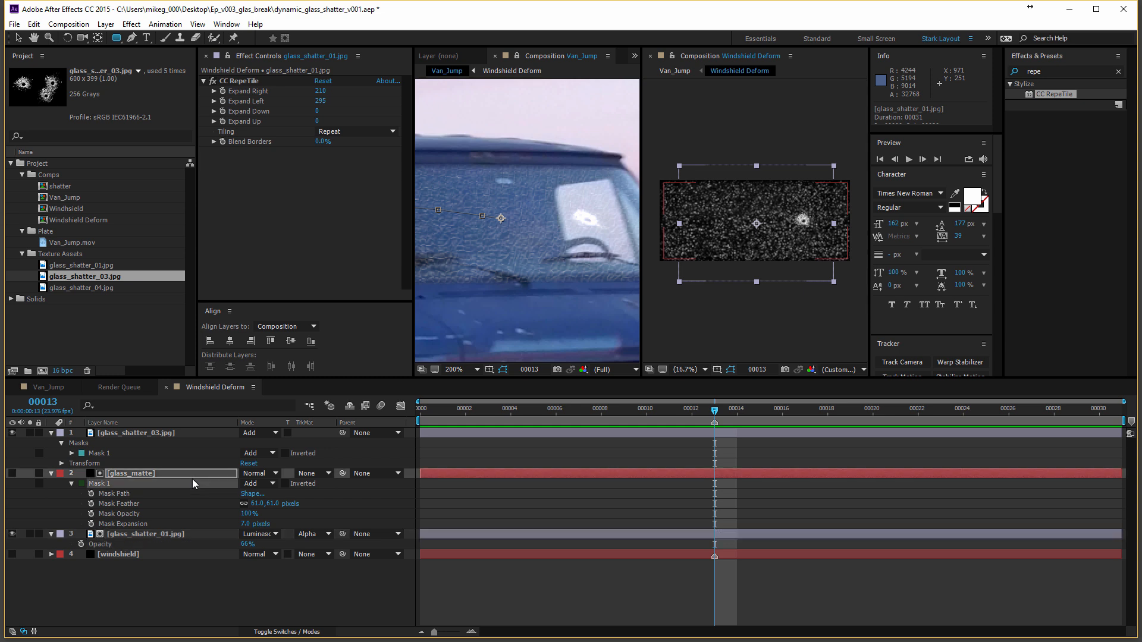
mouse_move(655, 275)
mouse_down()
mouse_move(833, 269)
mouse_move(864, 255)
mouse_up()
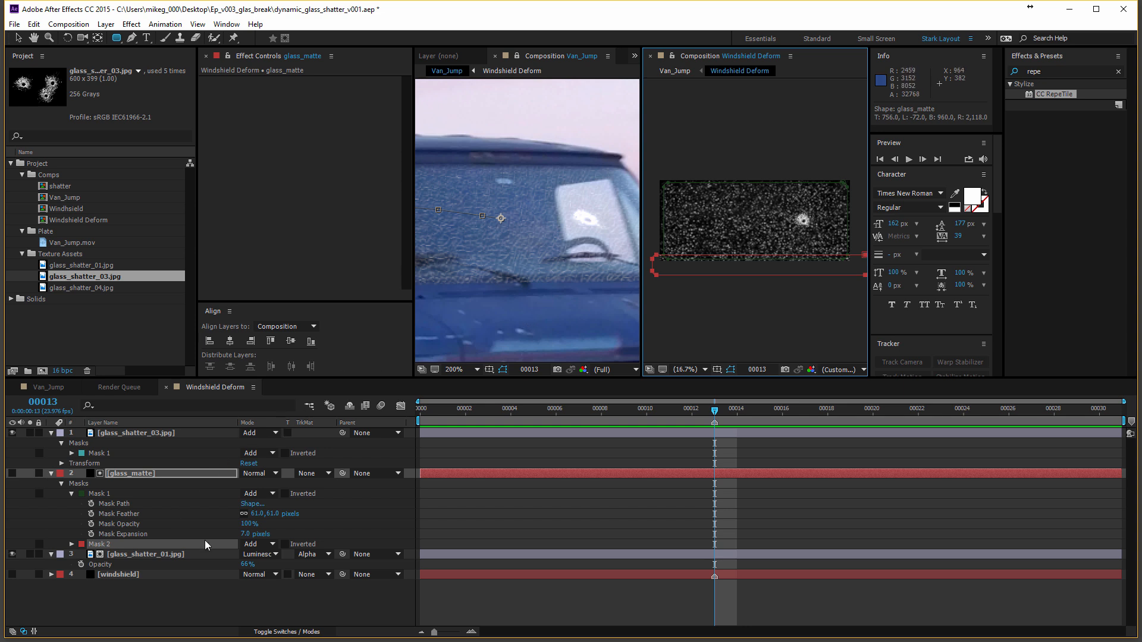
click(260, 545)
click(271, 584)
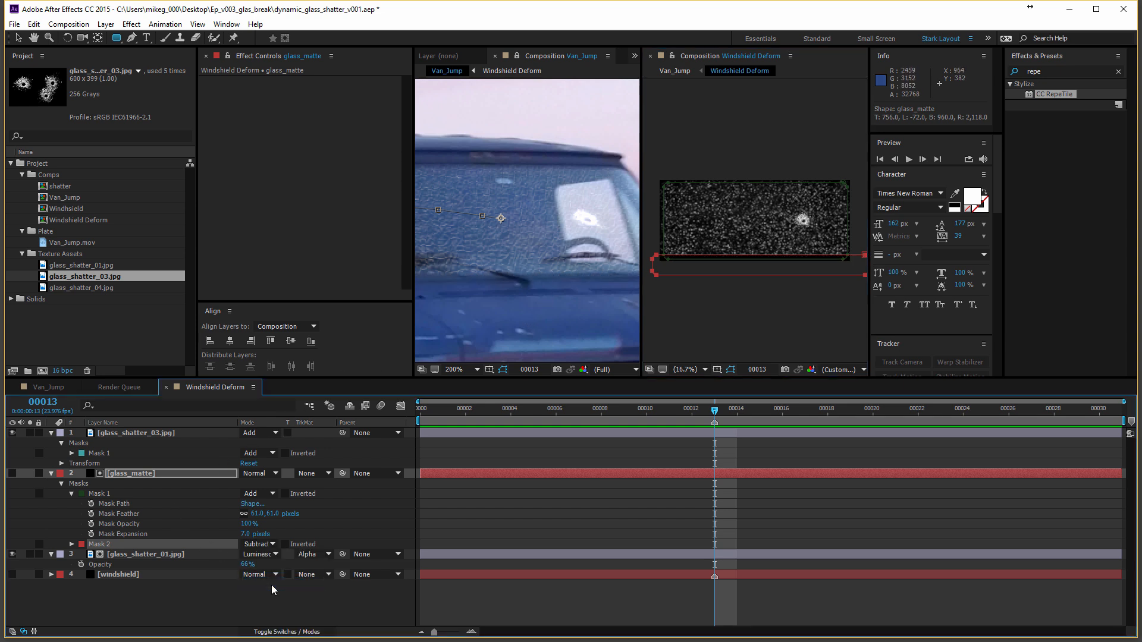
Move glass_matte's Mask 2 slightly upward, feather it by 22 px, and check the windshield edges on the van.
key(v)
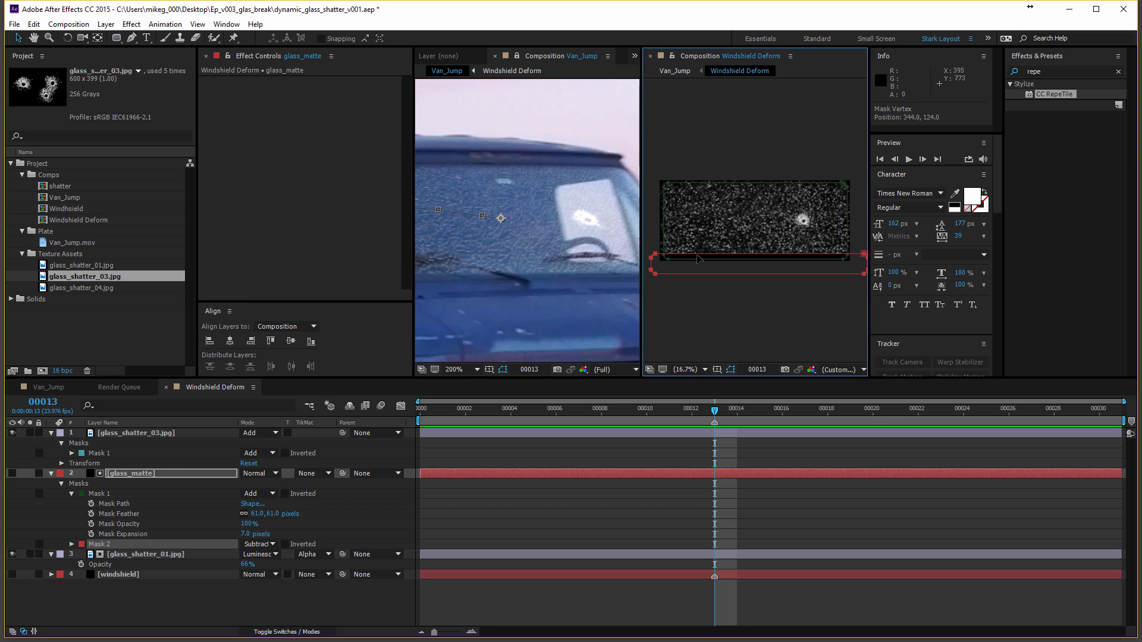
drag(699, 259, 697, 257)
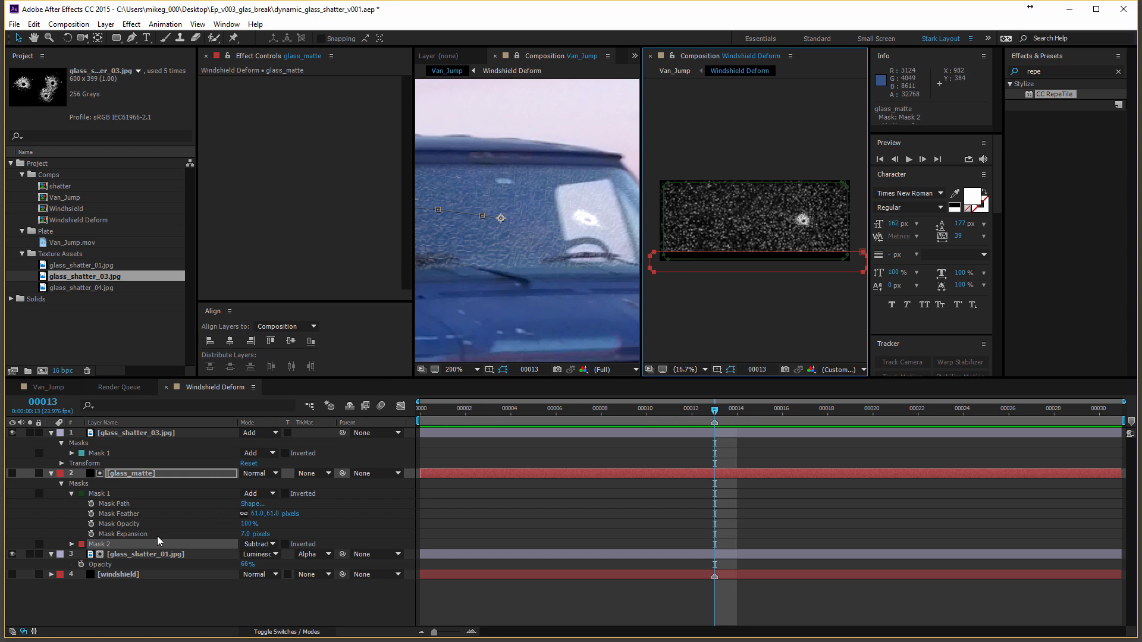
key(f)
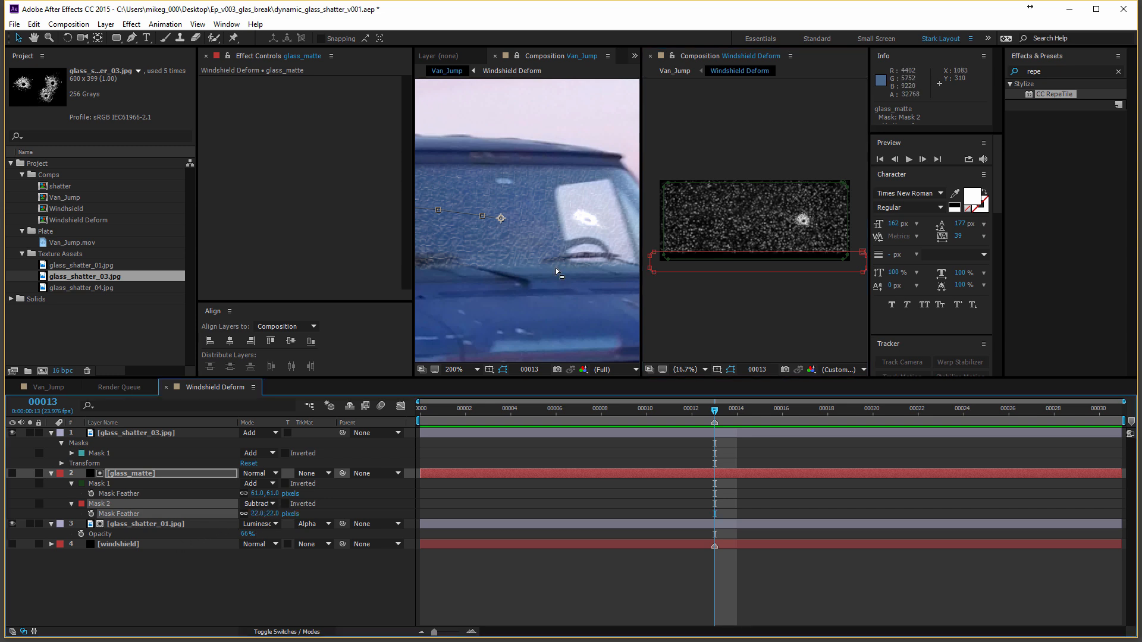
scroll(555, 268, down, 1)
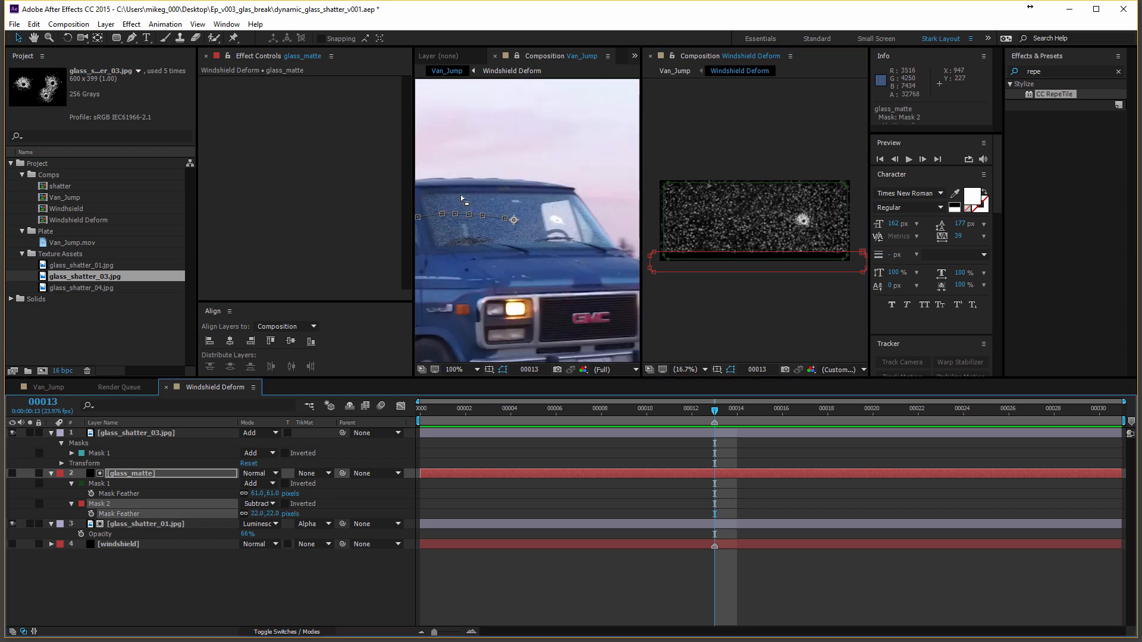
scroll(556, 252, up, 1)
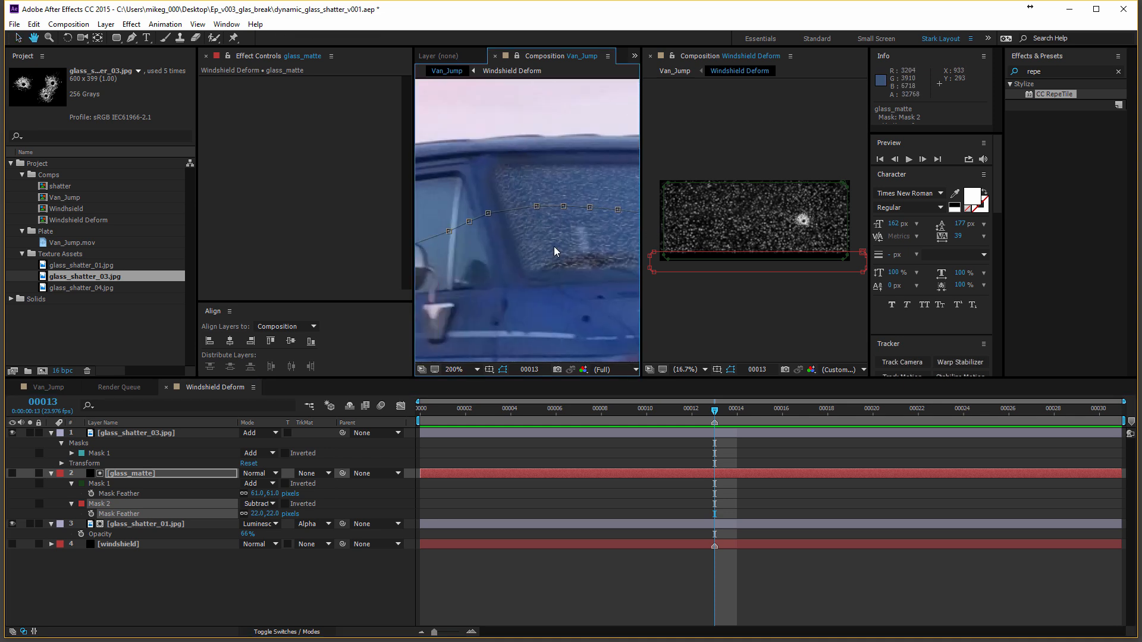
Set the feather of glass_matte's Mask 2 to 45 px and check the lower windshield edge on the van.
click(663, 232)
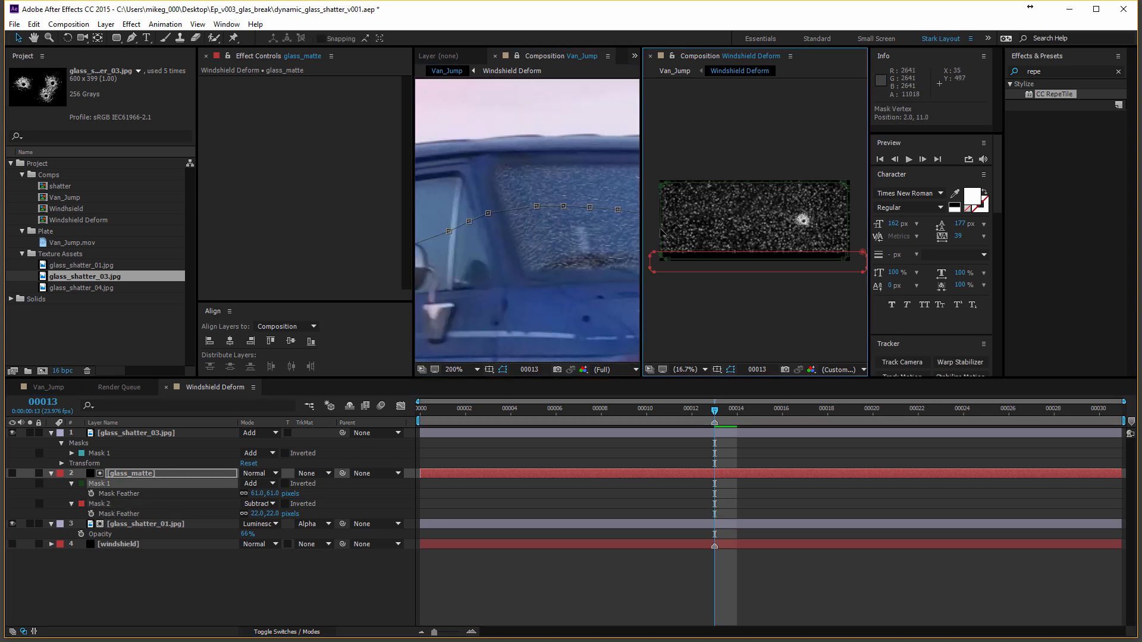
click(694, 256)
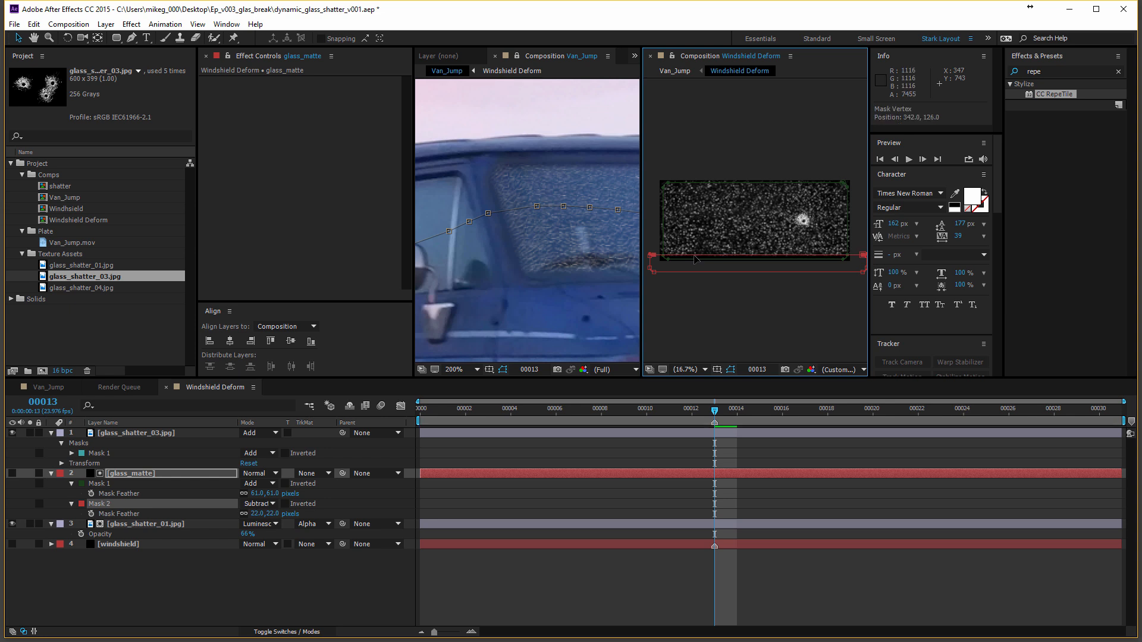
drag(628, 252, 416, 251)
scroll(556, 255, down, 1)
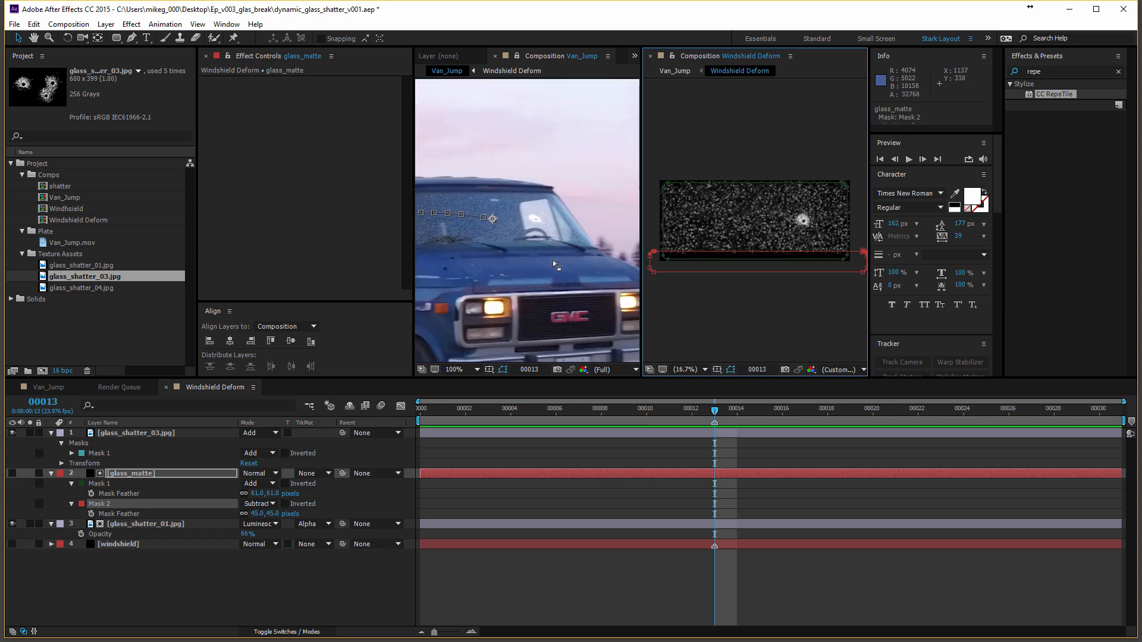
scroll(726, 235, up, 2)
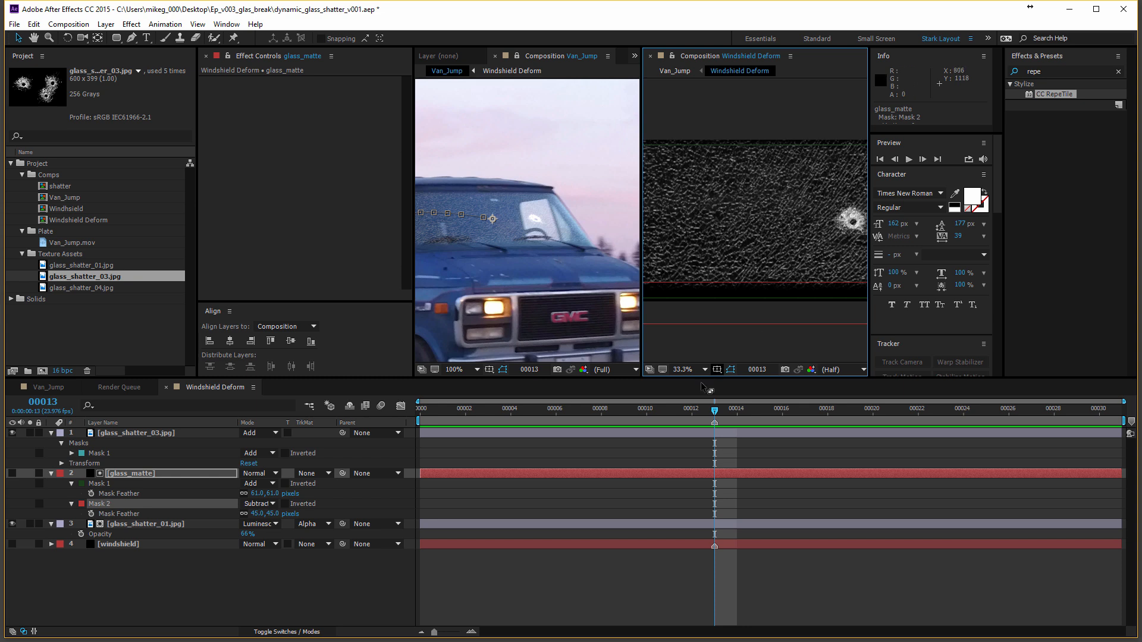
Extend the start of the Windshield Deform layer in the Van_Jump comp back to frame 0.
click(122, 388)
click(202, 387)
click(64, 387)
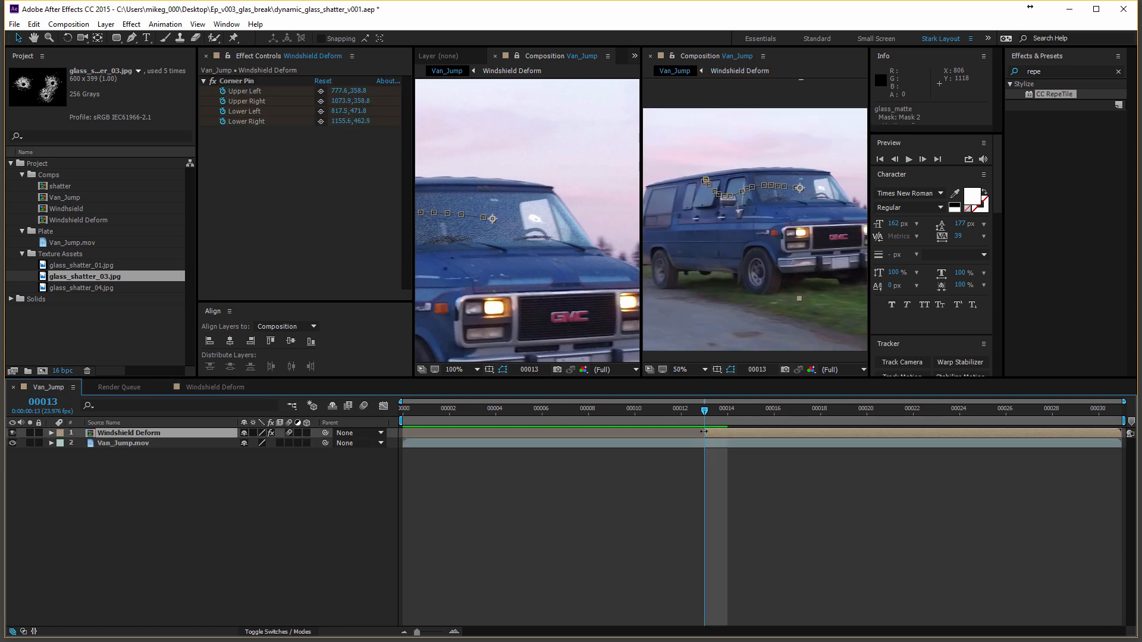
drag(704, 431, 403, 432)
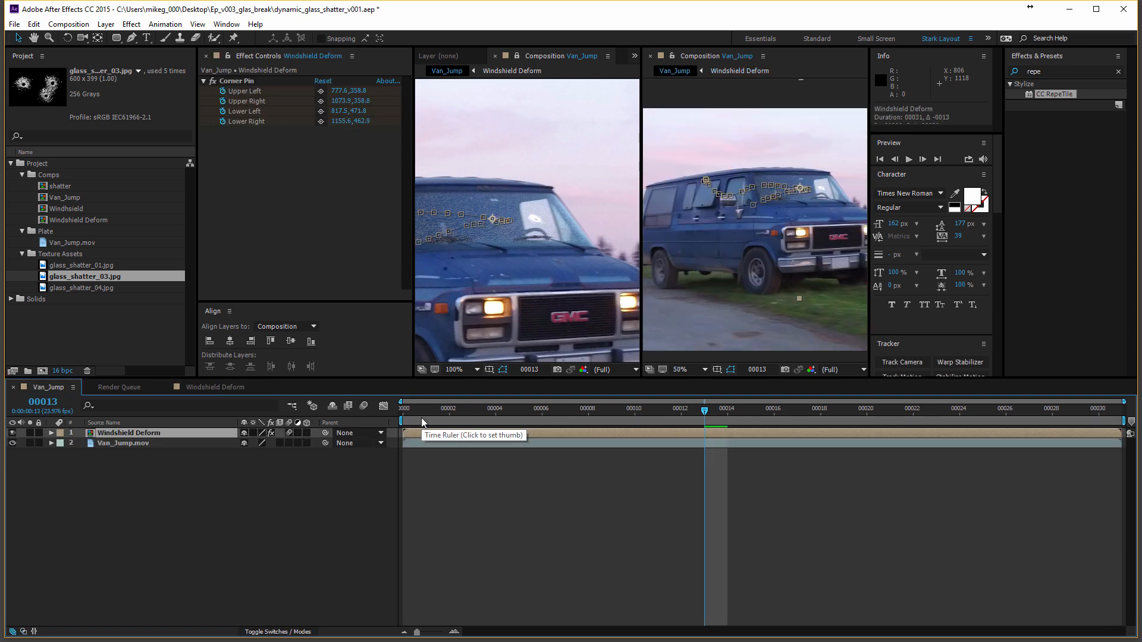
key(ctrl+z)
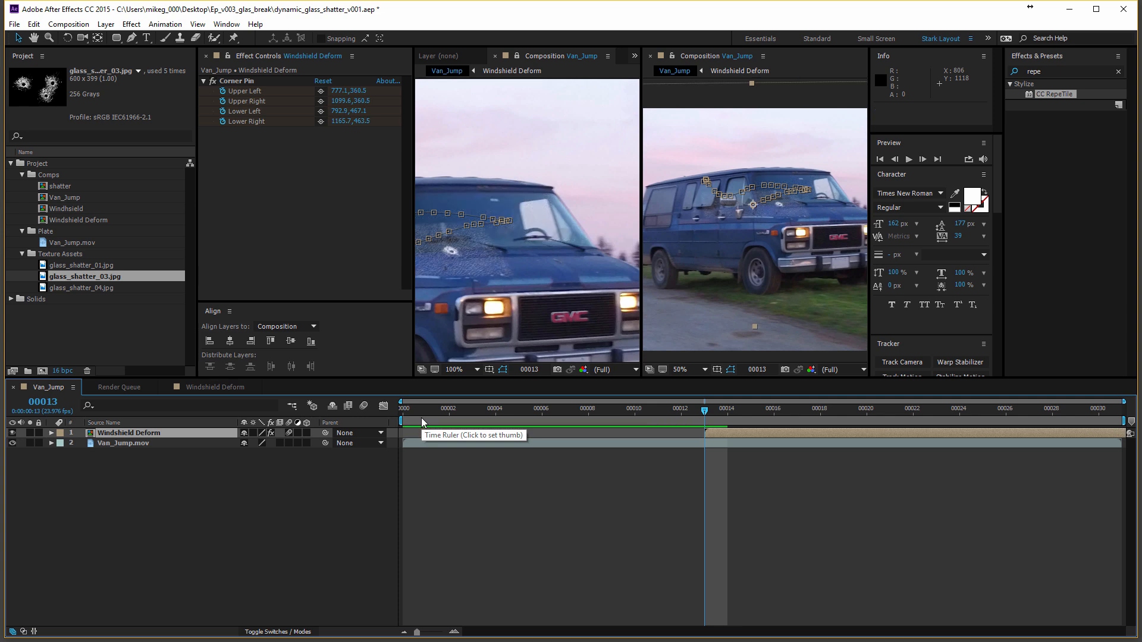
key(ctrl+z)
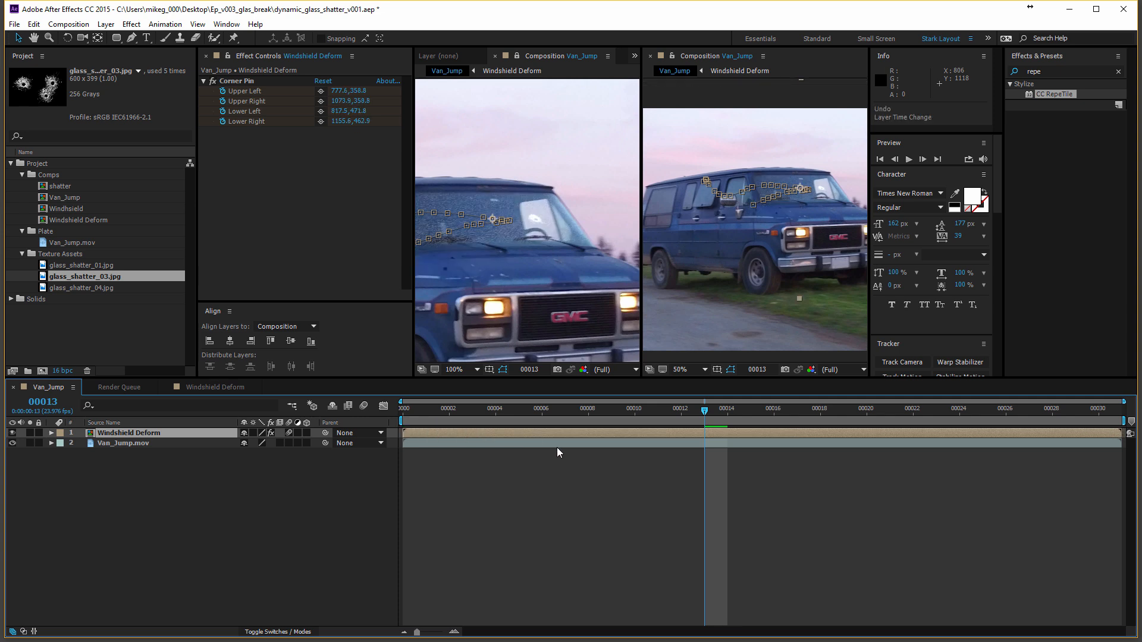
Open the Windshield Deform comp and collapse the properties of all its layers.
double_click(225, 434)
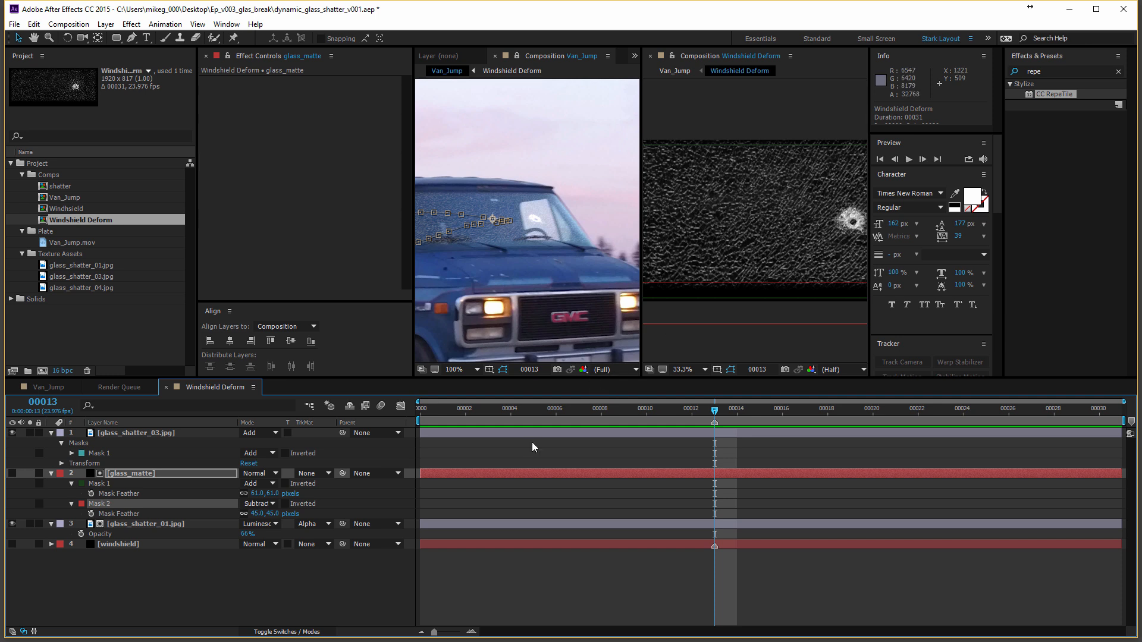
key(f)
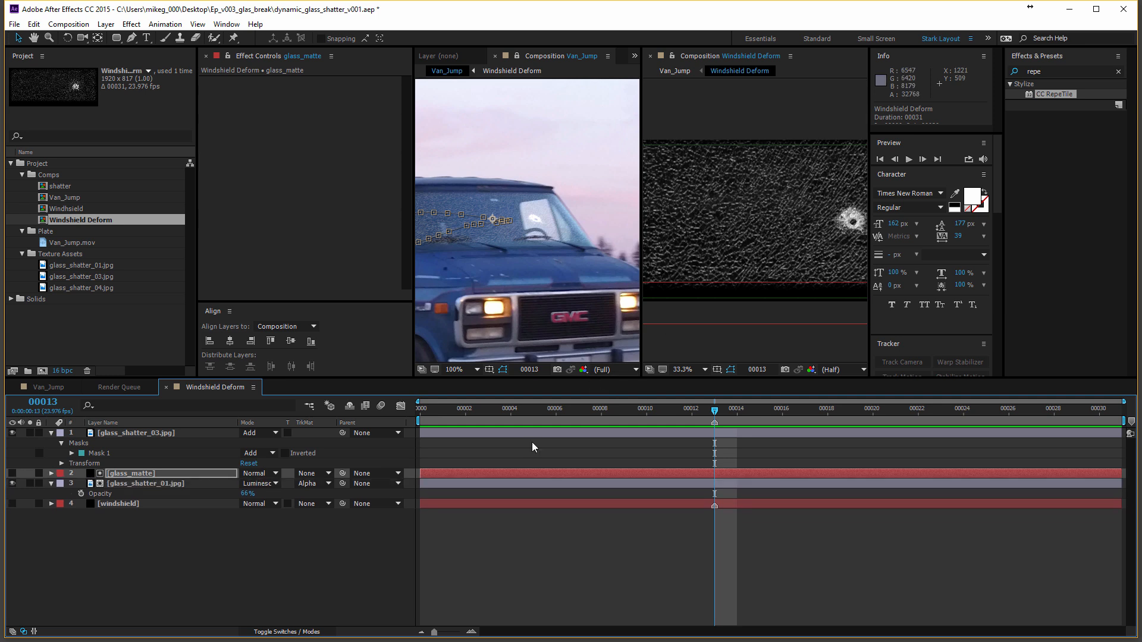
click(50, 567)
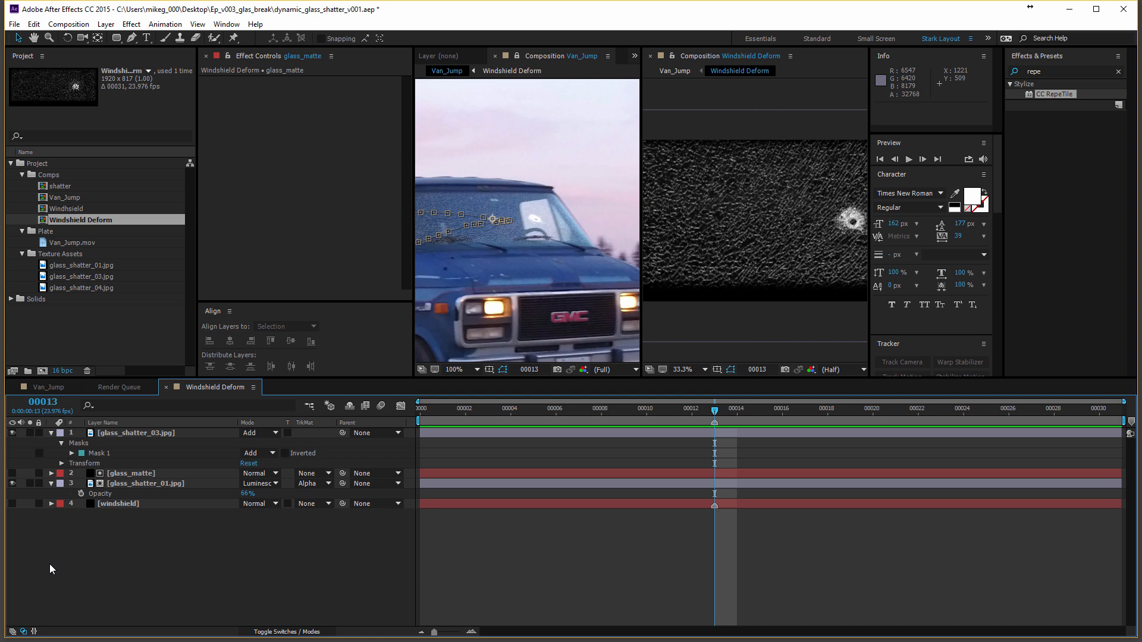
key(ctrl+a)
key(u)
click(49, 564)
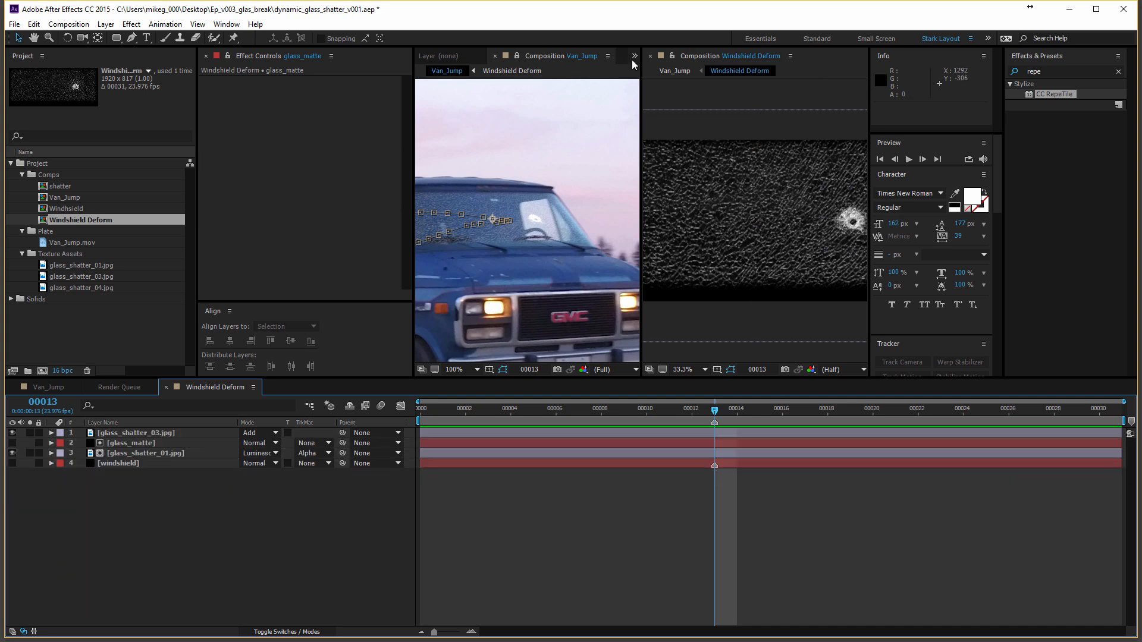
Close the second viewer, unlock the remaining one, and view Windshield Deform with the transparency grid off.
click(649, 56)
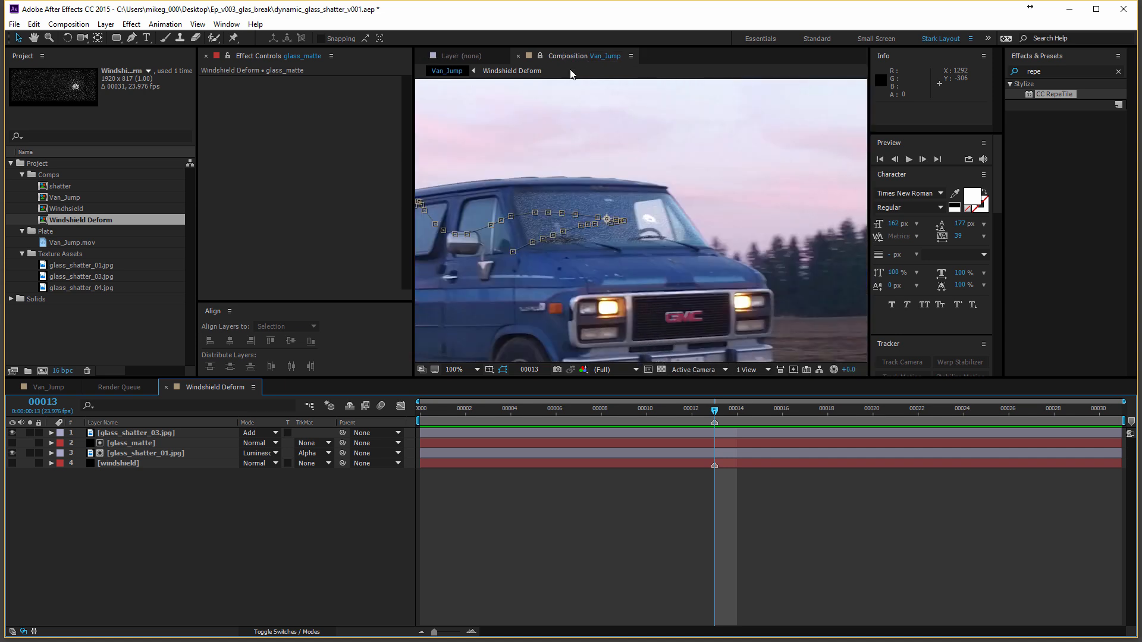
click(540, 56)
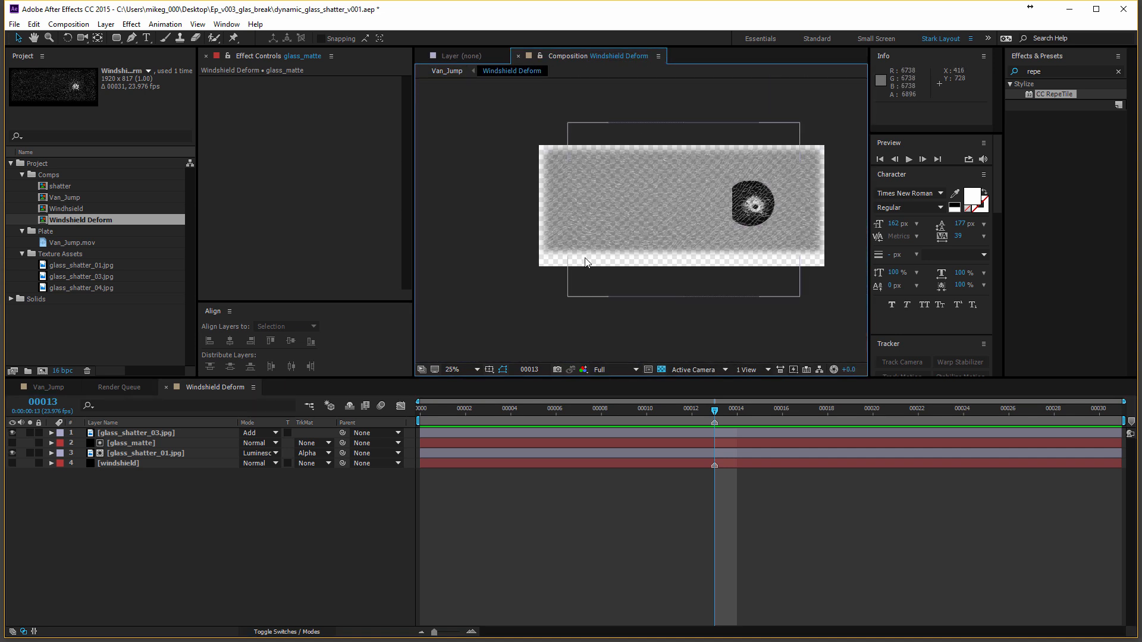
click(662, 370)
scroll(664, 261, up, 2)
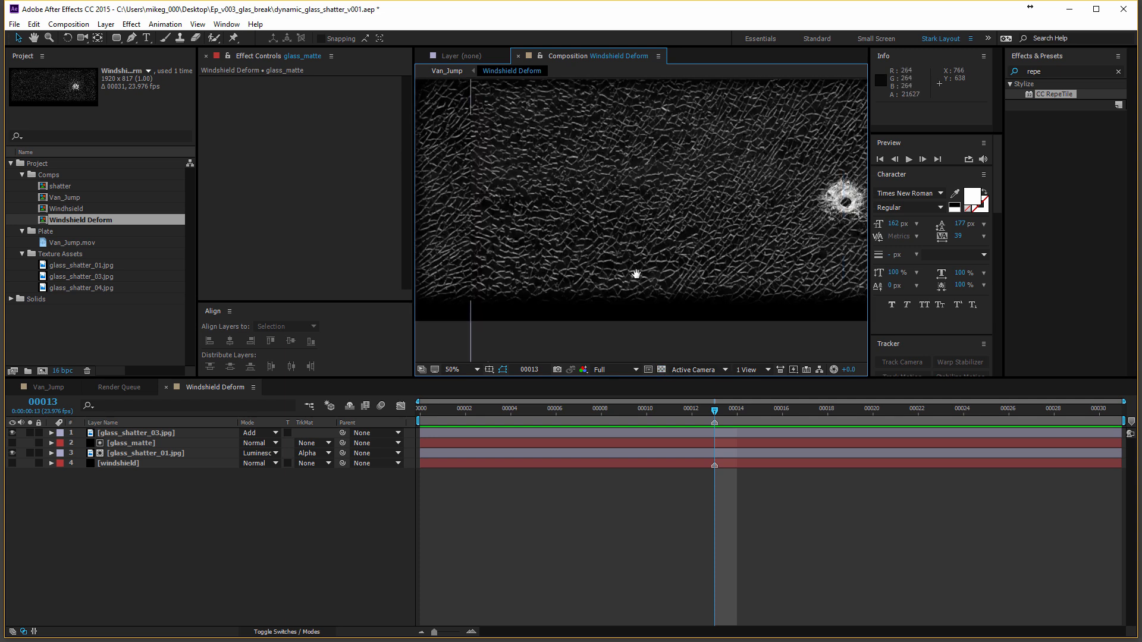
mouse_move(716, 414)
mouse_down()
mouse_move(901, 411)
mouse_move(722, 401)
mouse_up()
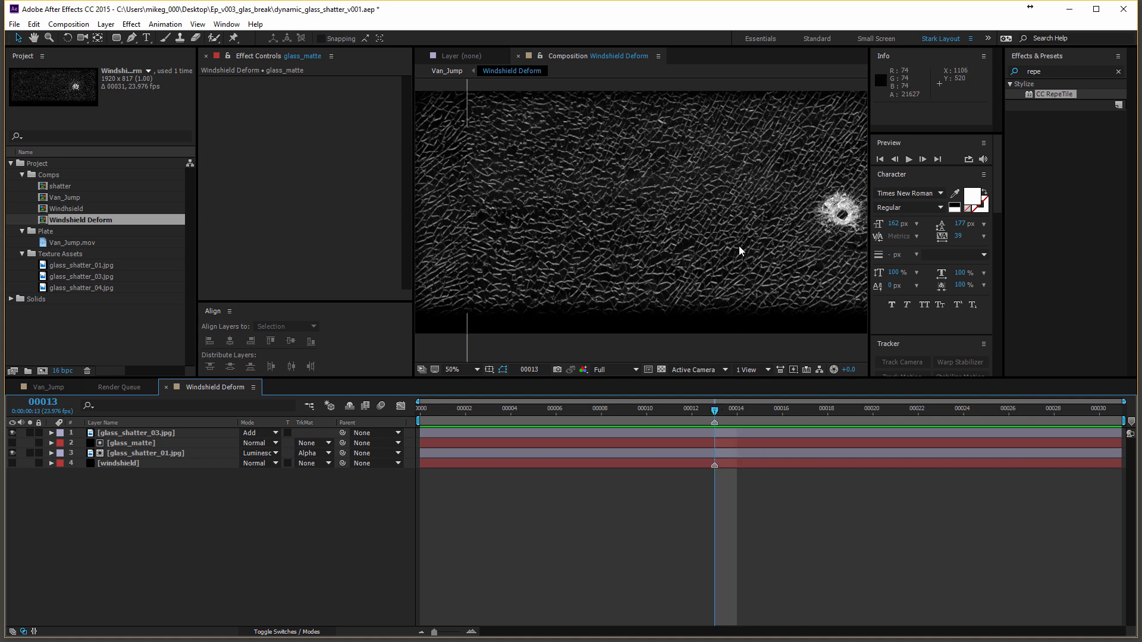
drag(767, 245, 602, 225)
scroll(649, 218, up, 1)
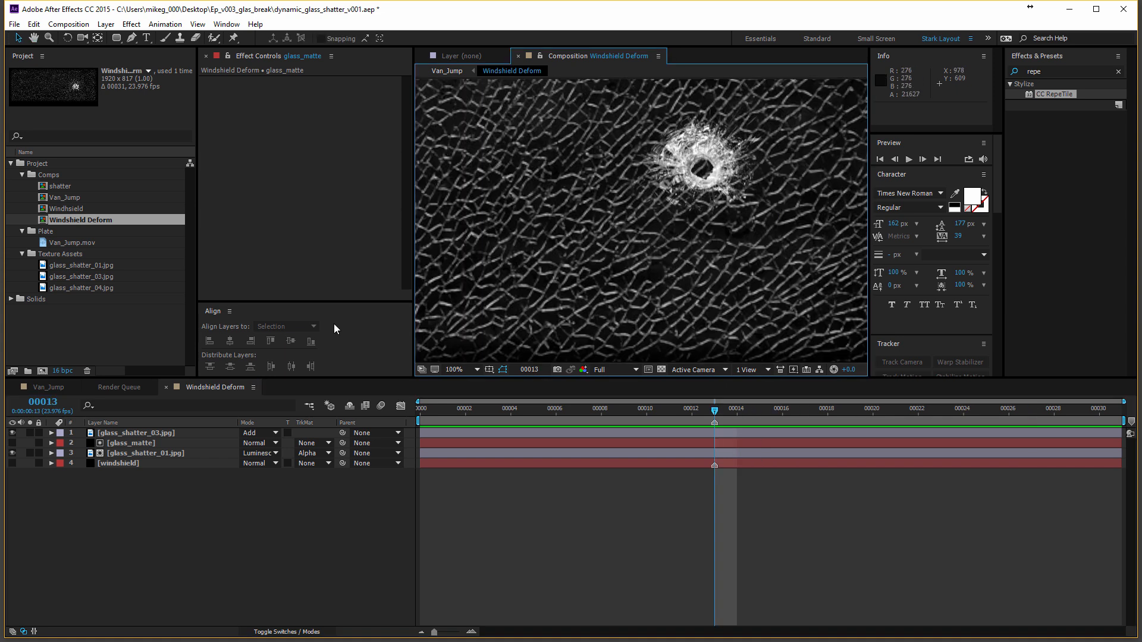
click(187, 452)
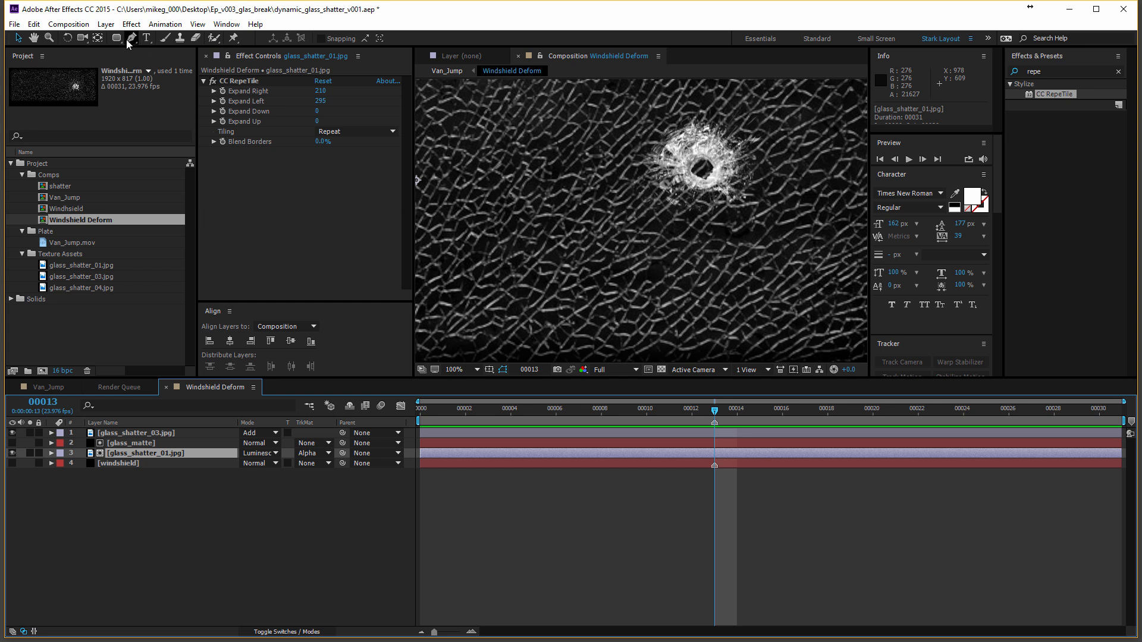
drag(120, 41, 147, 66)
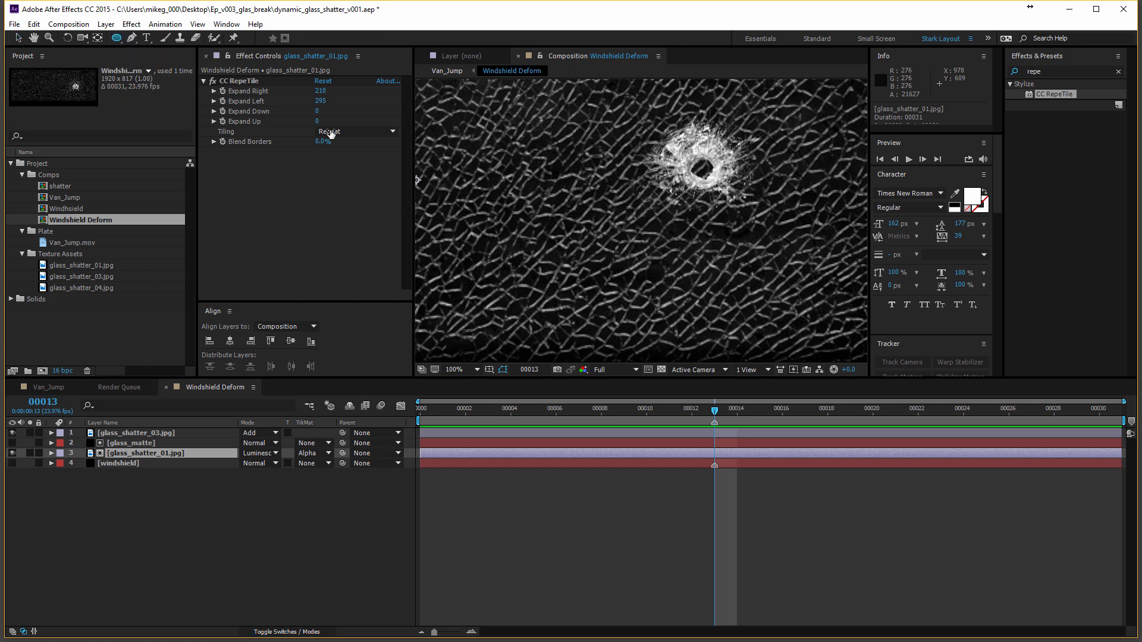
drag(690, 156, 716, 185)
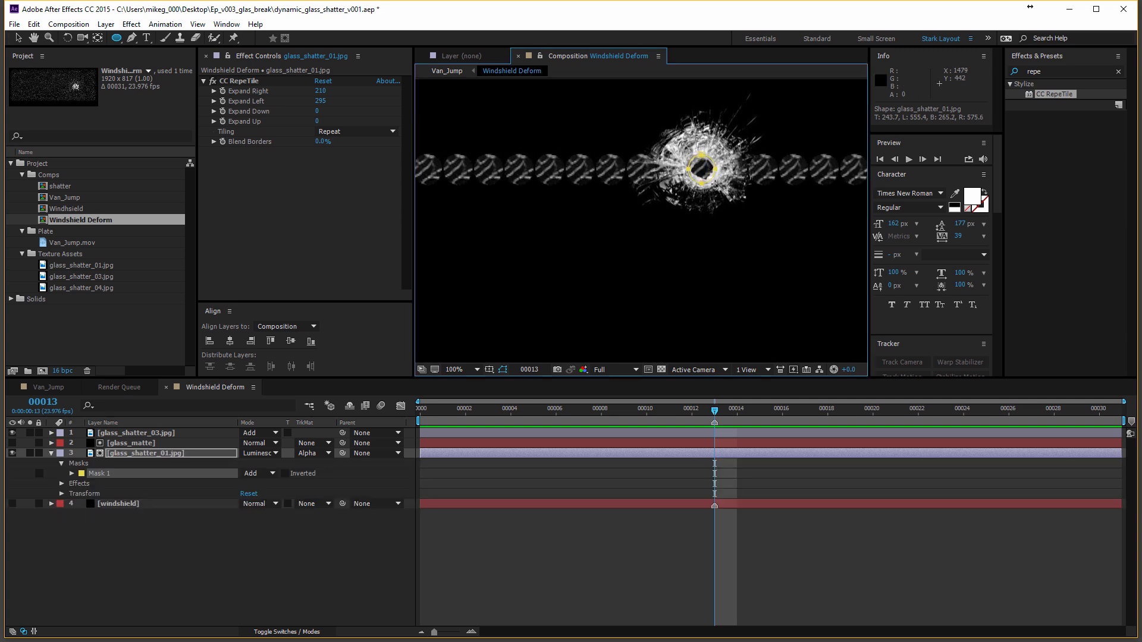
key(Delete)
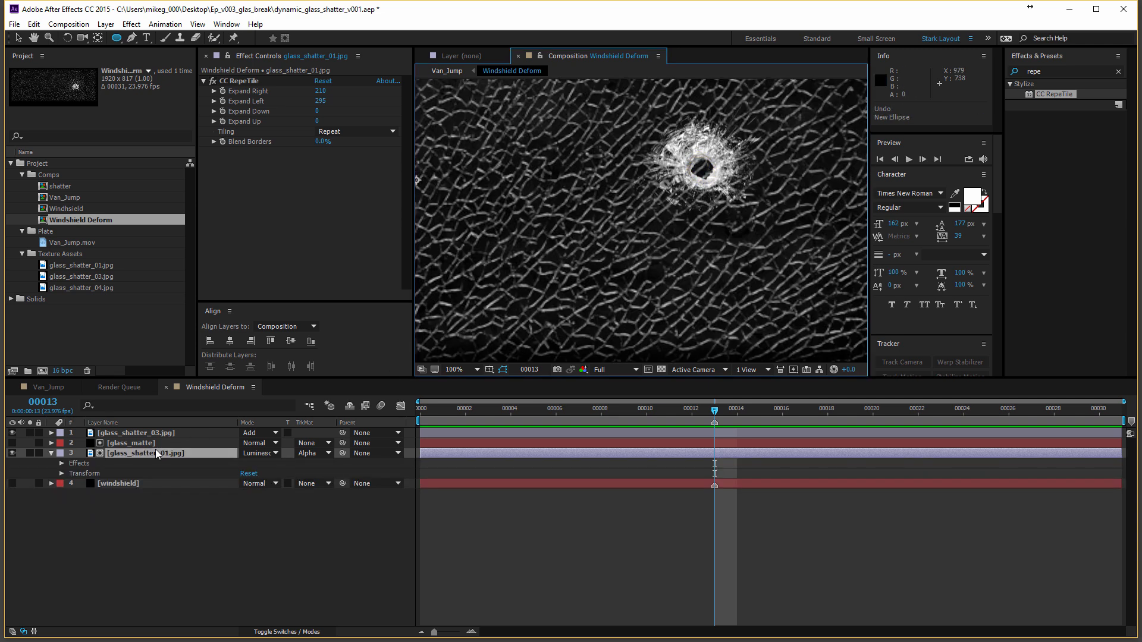
Add an ellipse mask about 49 by 47 px over the bullet hole's centre on glass_matte and set it to Subtract.
click(158, 440)
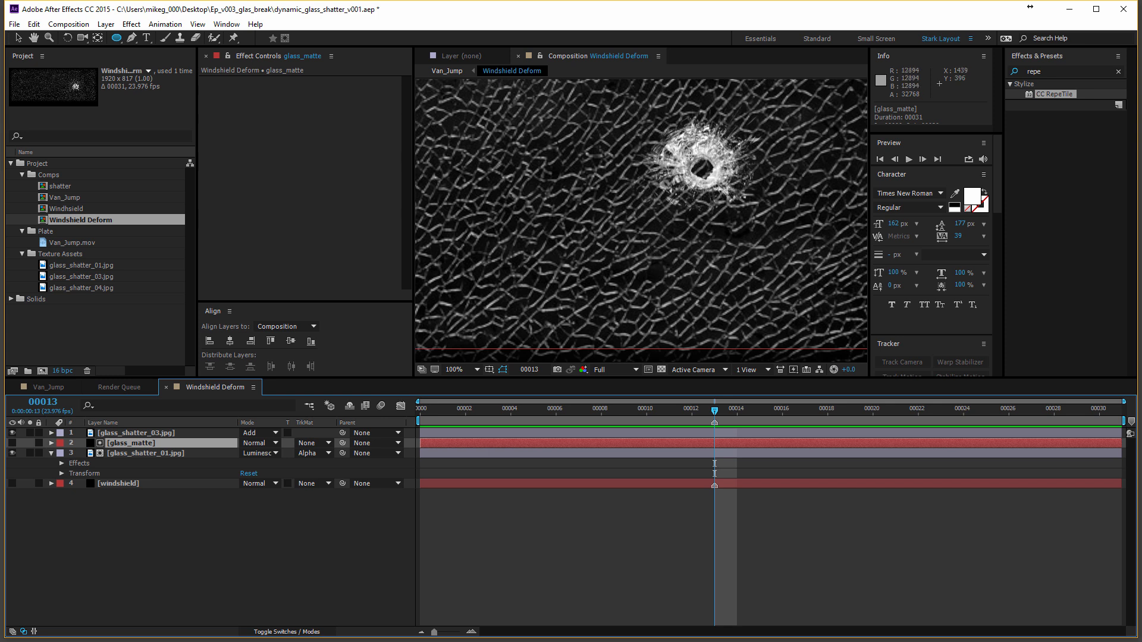
drag(718, 185, 717, 185)
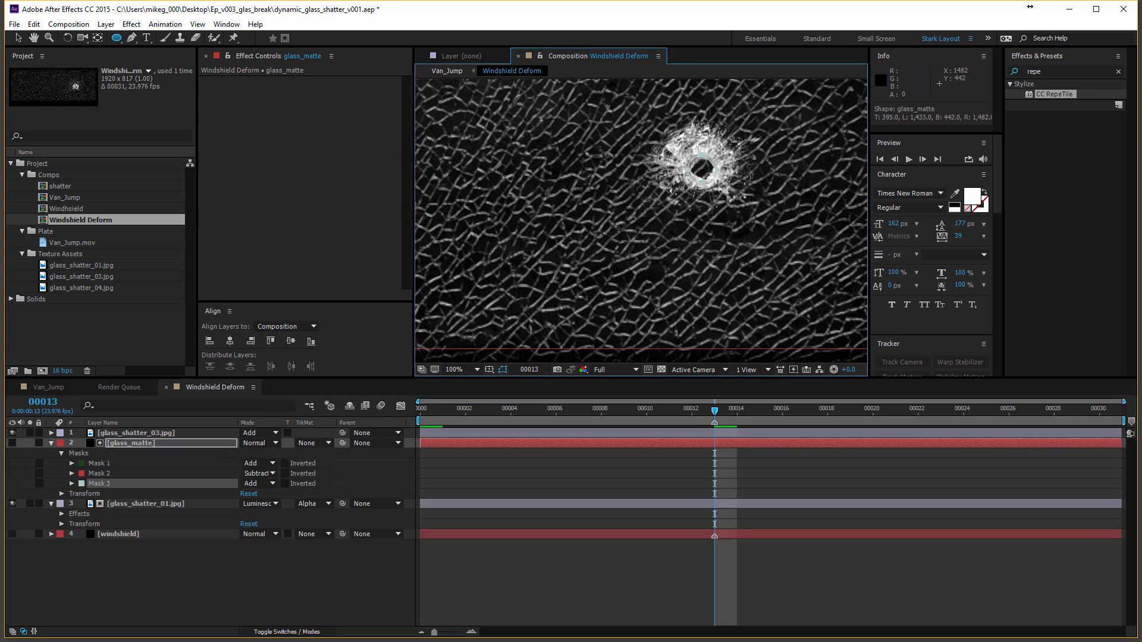
click(266, 484)
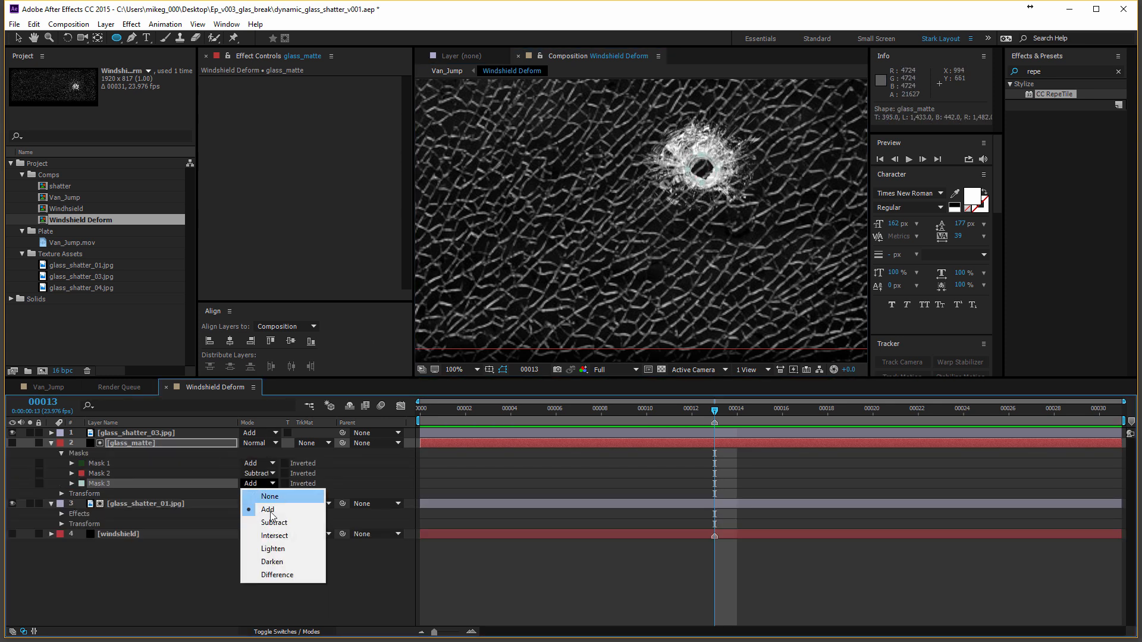
click(276, 525)
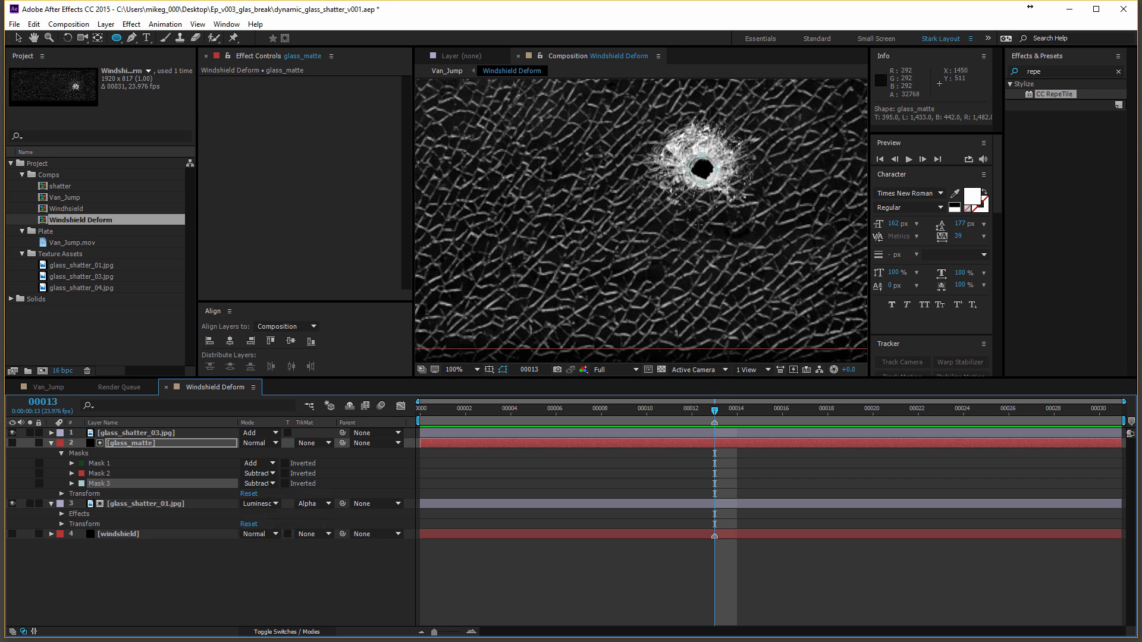
click(17, 38)
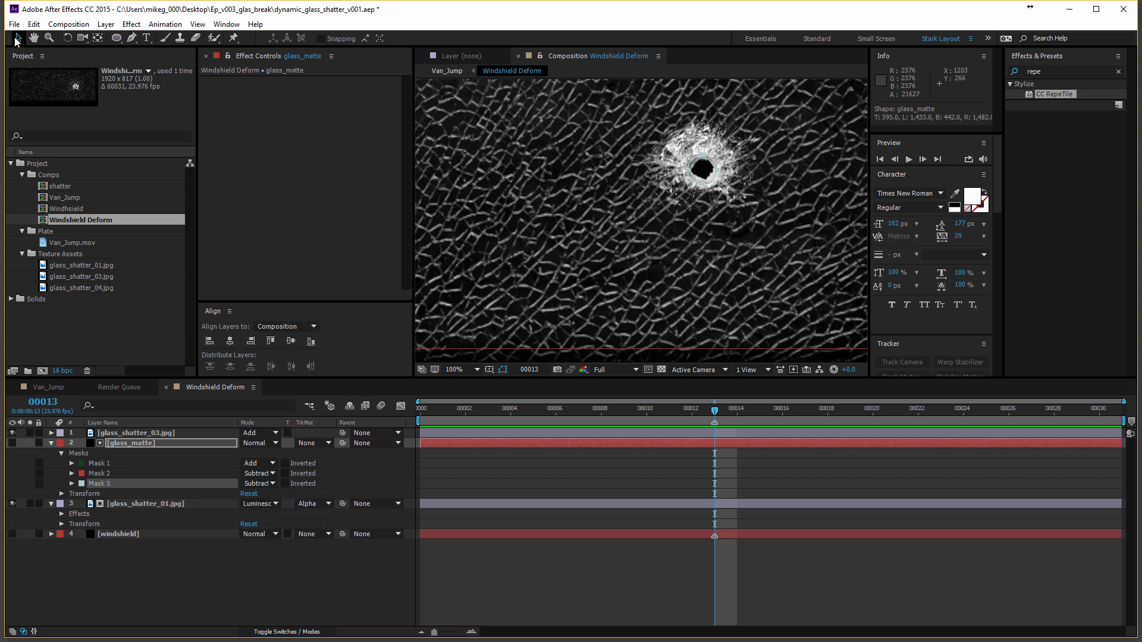
click(507, 172)
scroll(508, 172, down, 1)
scroll(508, 172, down, 1)
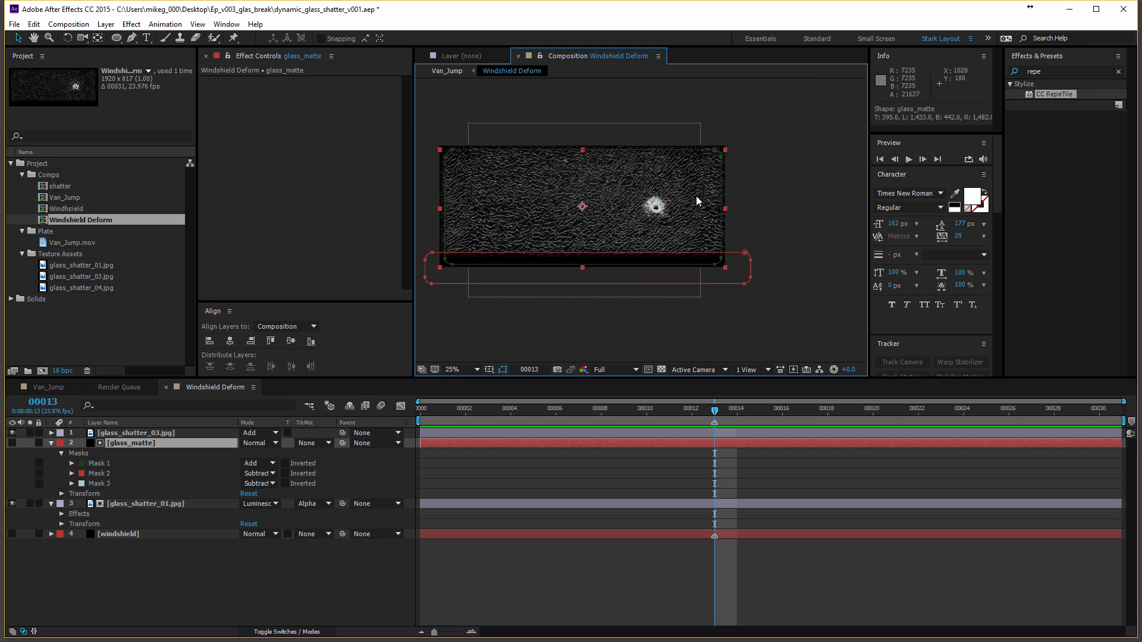
click(695, 198)
drag(579, 190, 625, 191)
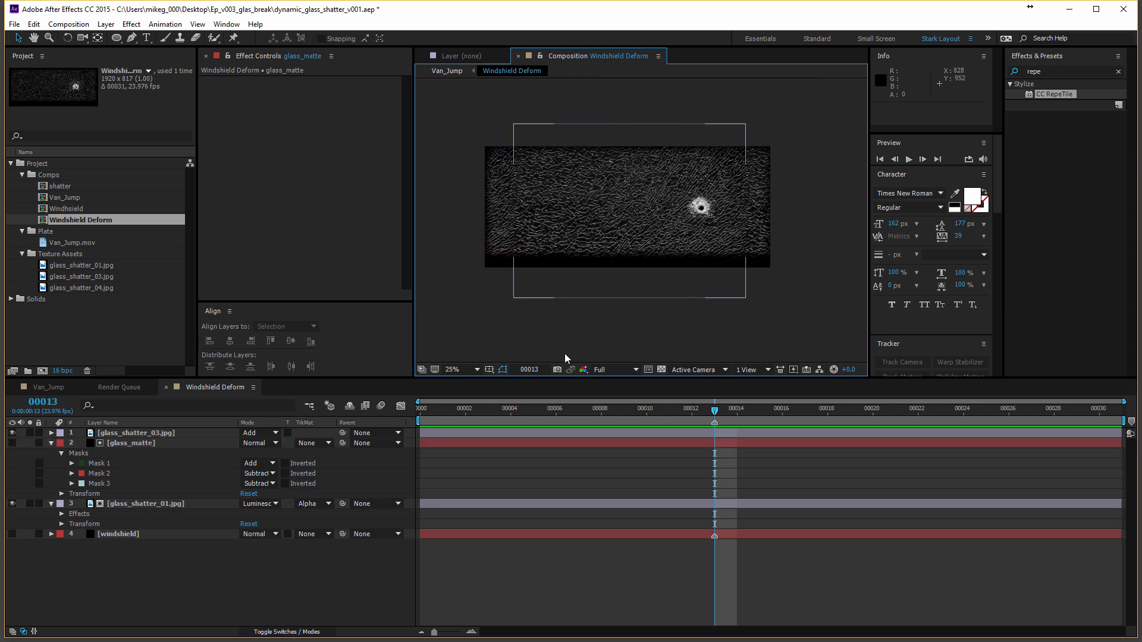
Make the glass_matte and glass_shatter_01.jpg layers start at frame 13.
click(159, 453)
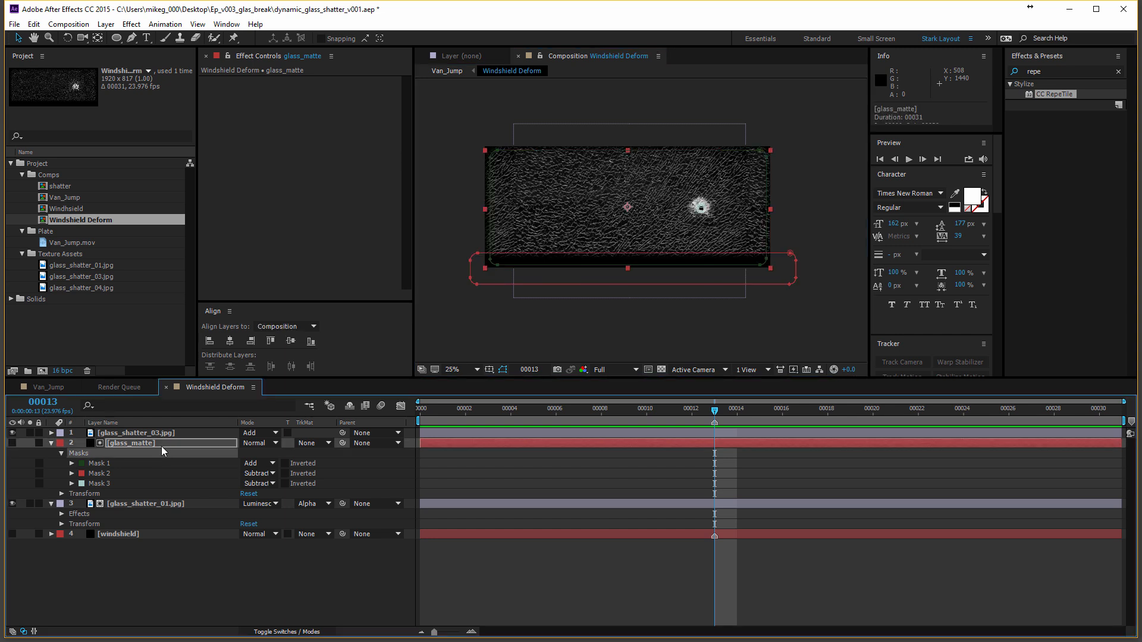
click(148, 503)
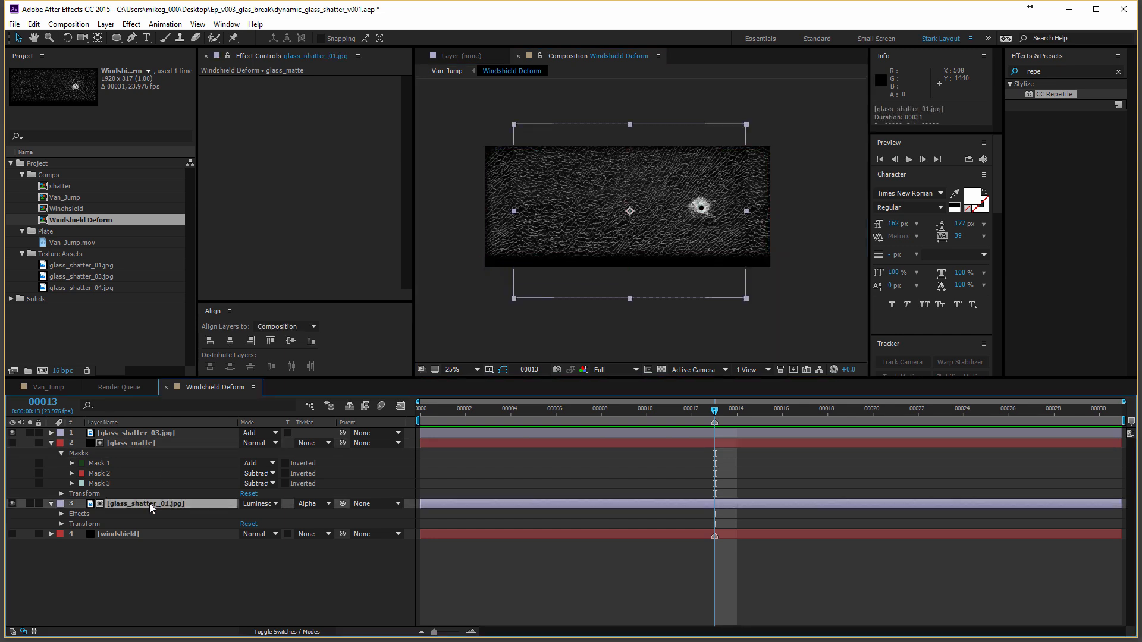
click(157, 447)
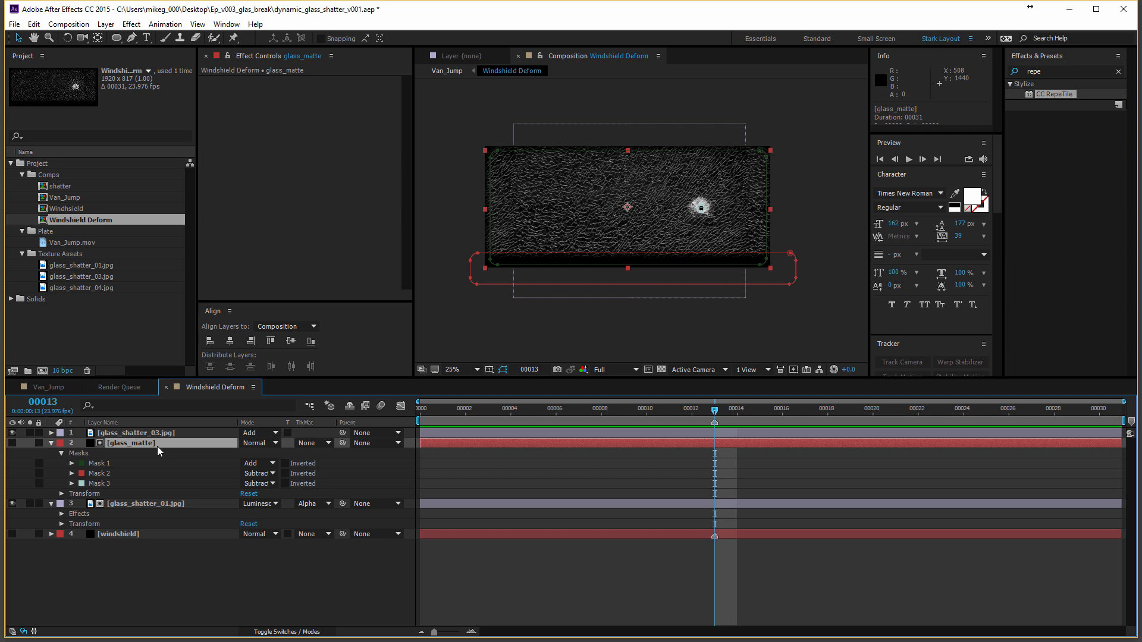
key(alt+bracketleft)
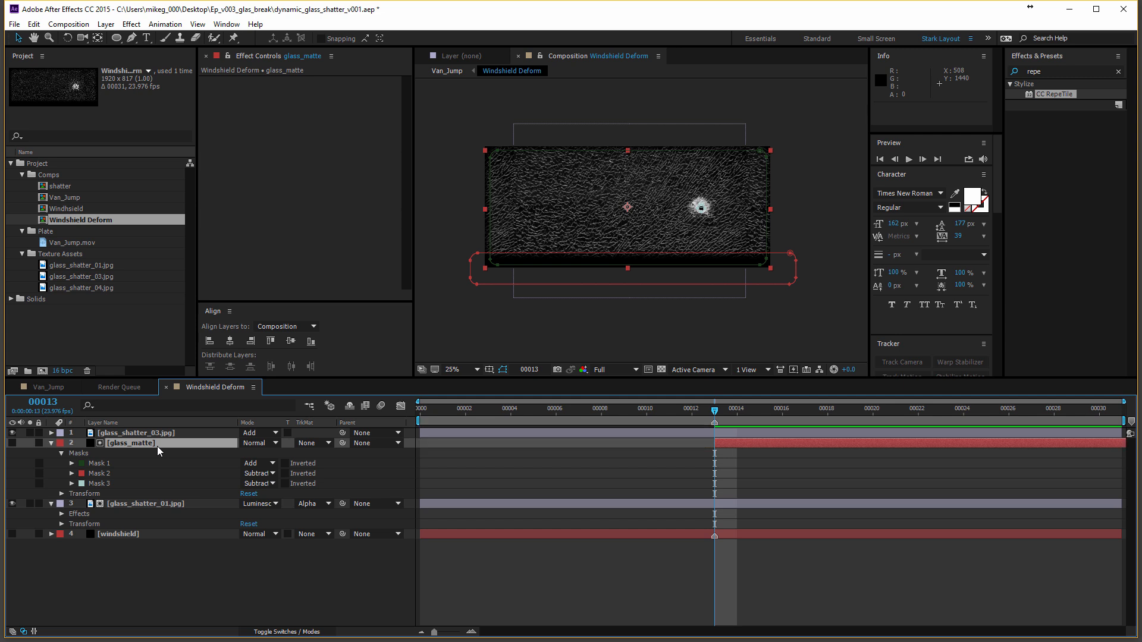
click(159, 504)
key(alt+bracketleft)
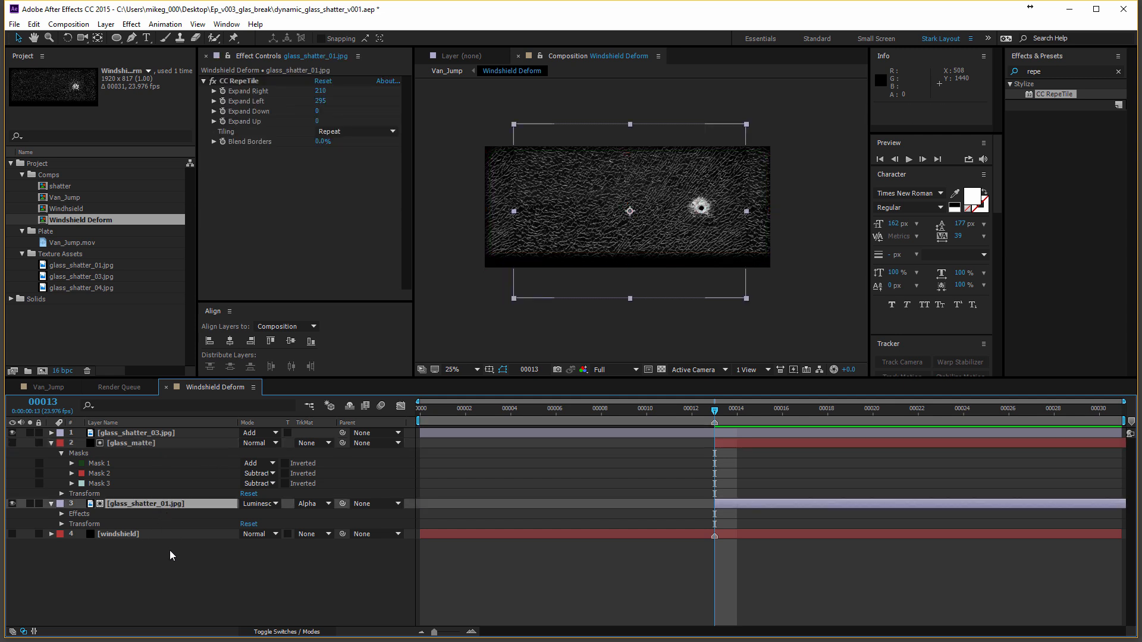
Trim the start of the glass_shatter_03.jpg layer to frame 13.
click(540, 352)
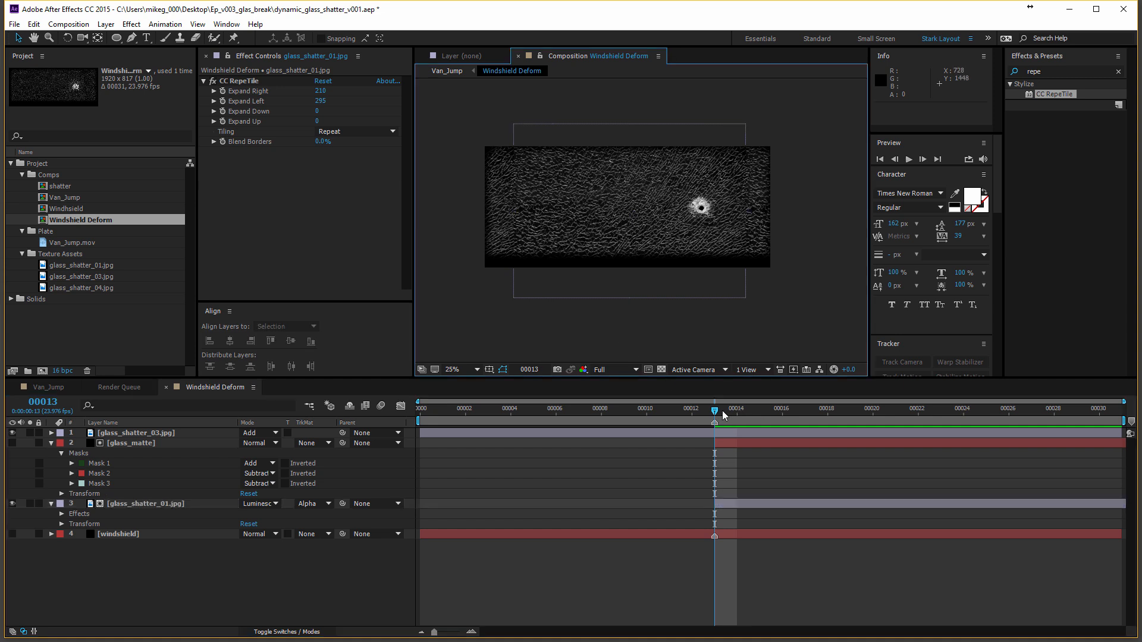
key(Caps_Lock)
click(692, 417)
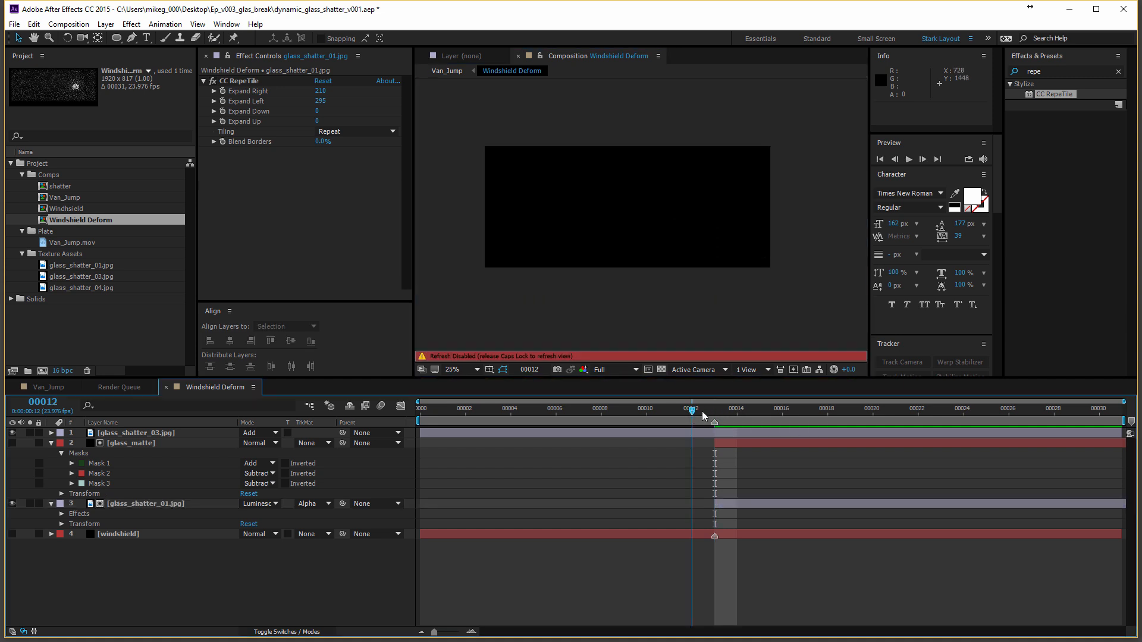
key(Caps_Lock)
click(708, 415)
click(722, 436)
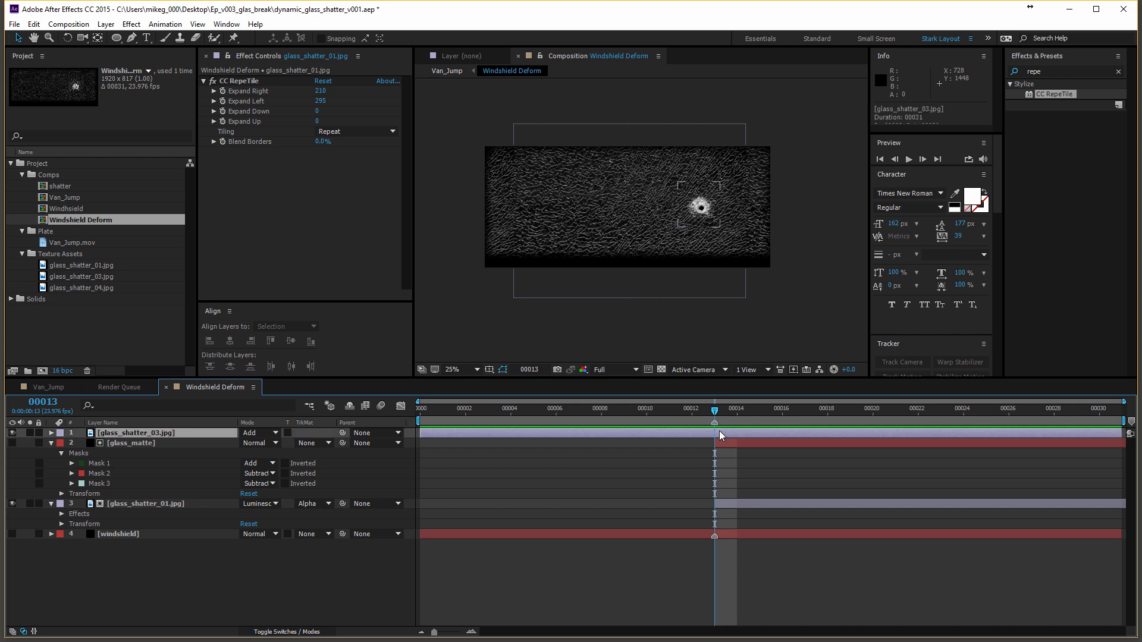
key(alt+bracketleft)
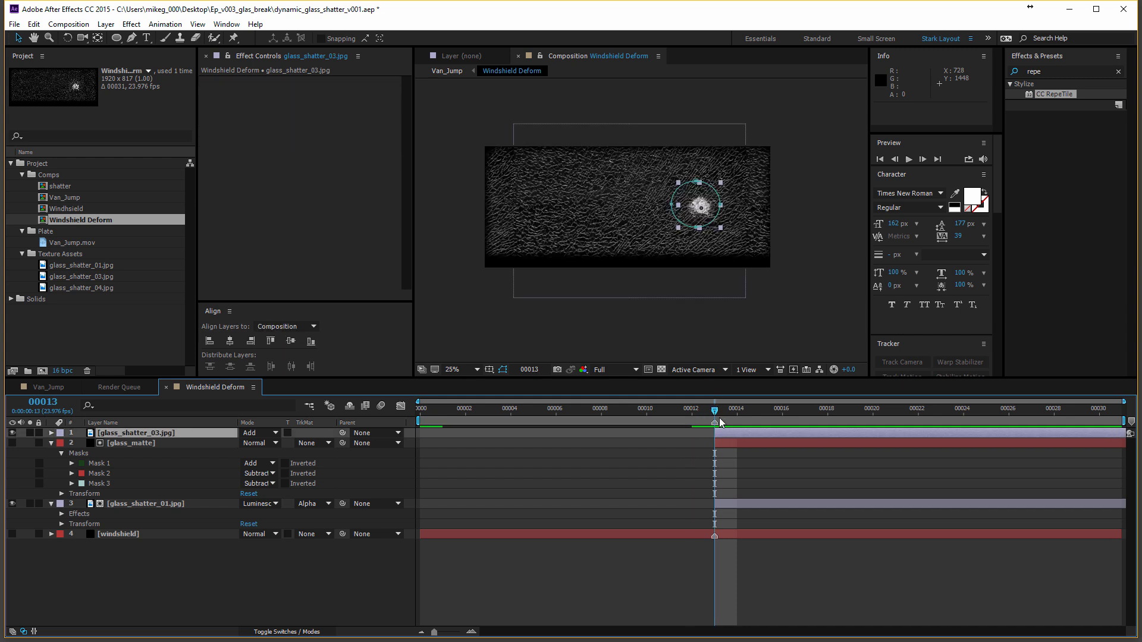
mouse_move(721, 422)
mouse_down()
mouse_move(895, 440)
mouse_move(711, 445)
mouse_move(770, 445)
mouse_move(721, 437)
mouse_up()
Pre-compose the glass_matte and glass_shatter_01.jpg layers as shattered_glass, moving all attributes into the new composition.
click(146, 443)
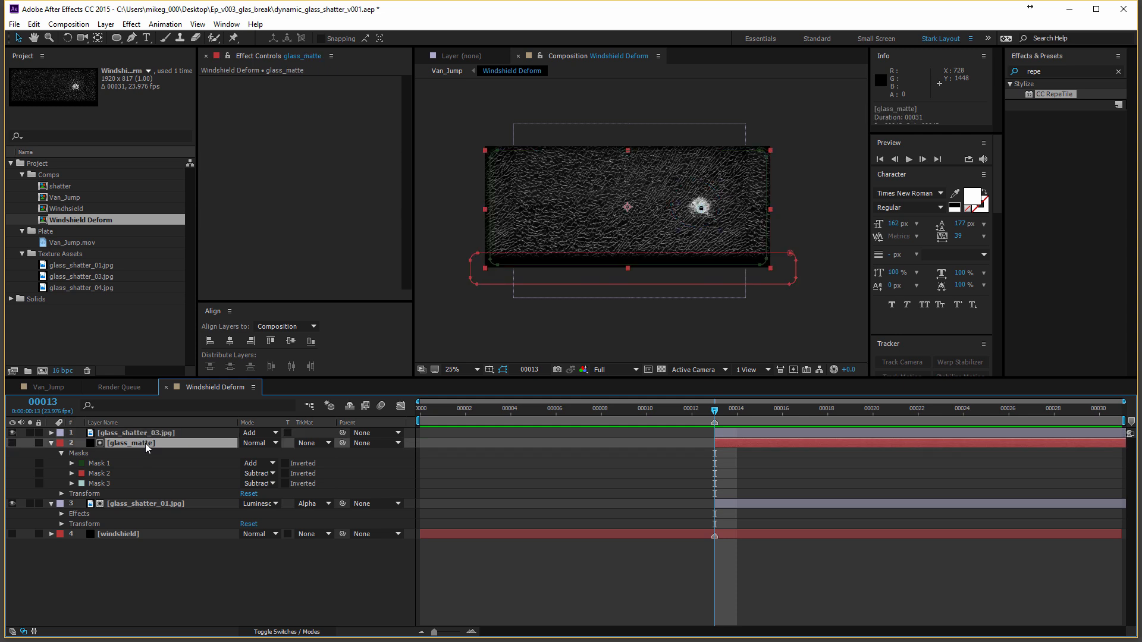
click(51, 443)
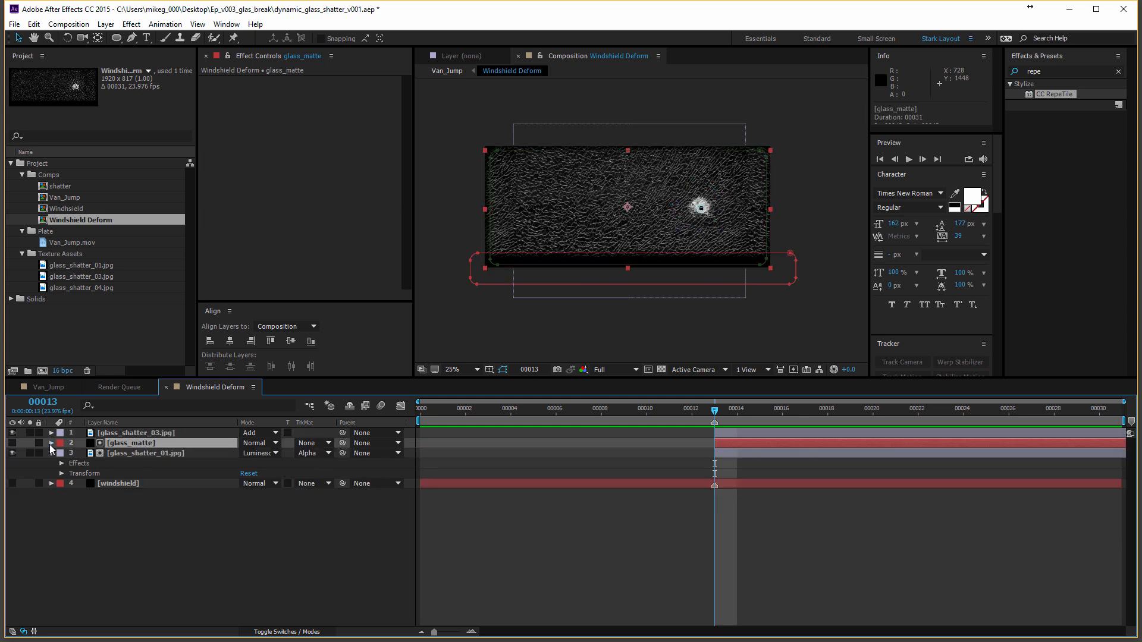
shift+click(127, 454)
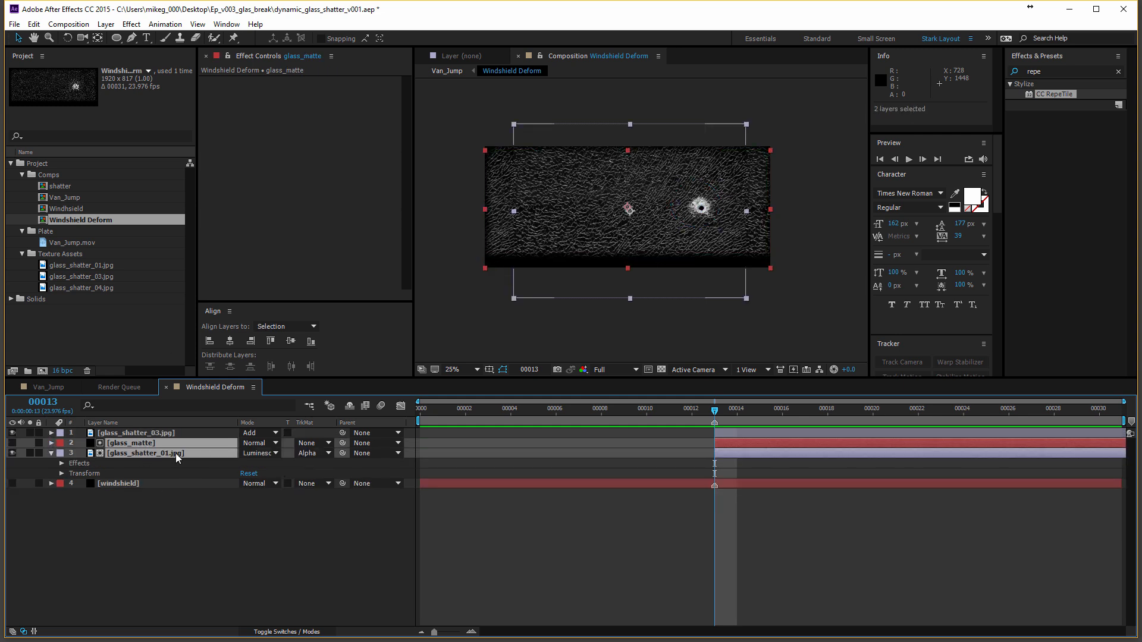
click(106, 24)
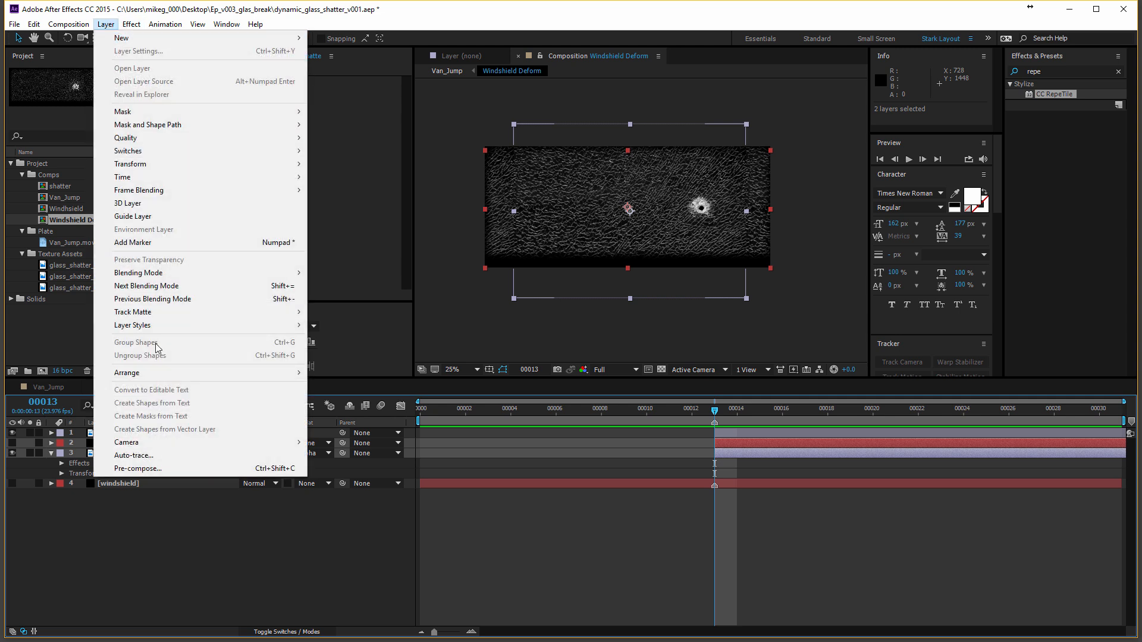
click(180, 469)
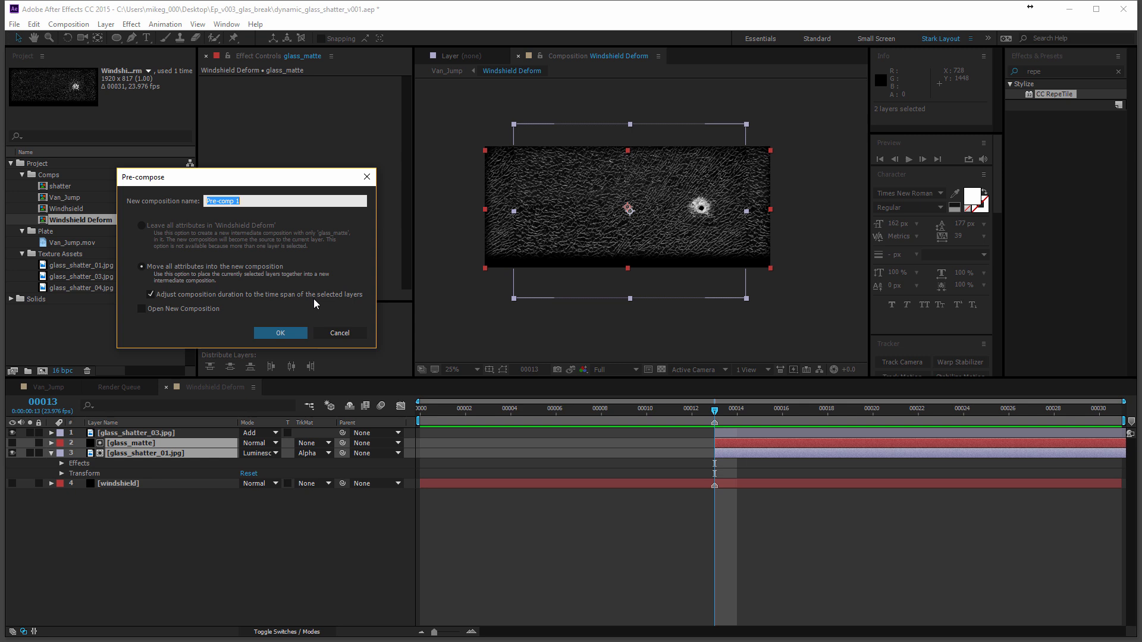
text(shattered_glass)
click(288, 337)
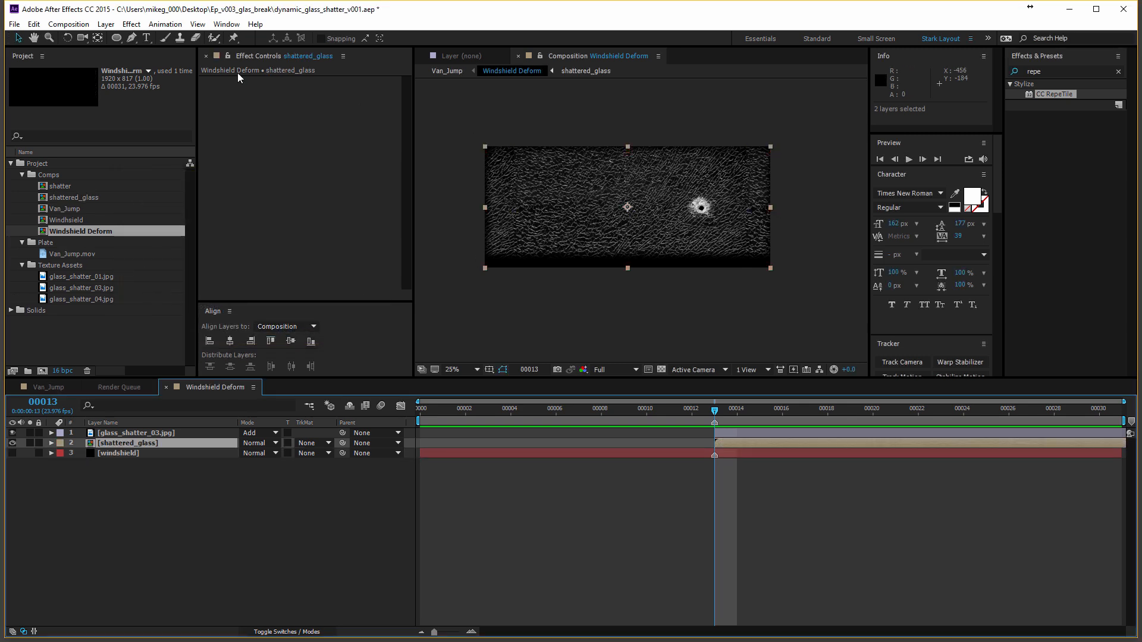
Draw a circular mask on the shattered_glass layer, closely surrounding the bullet hole.
click(117, 37)
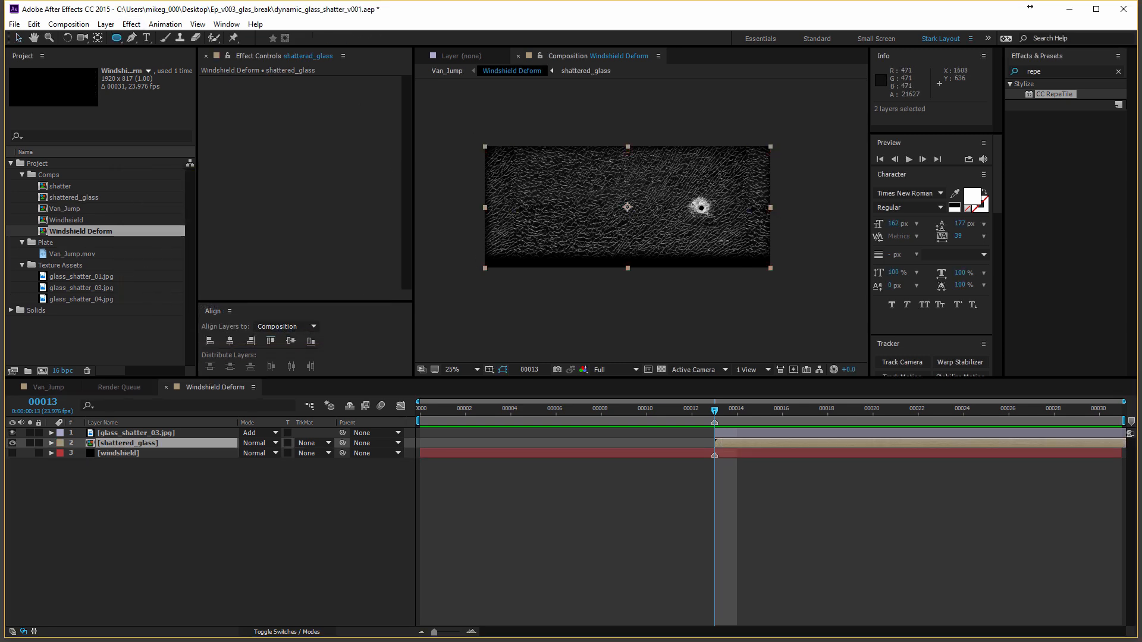
scroll(641, 220, up, 2)
drag(724, 212, 665, 162)
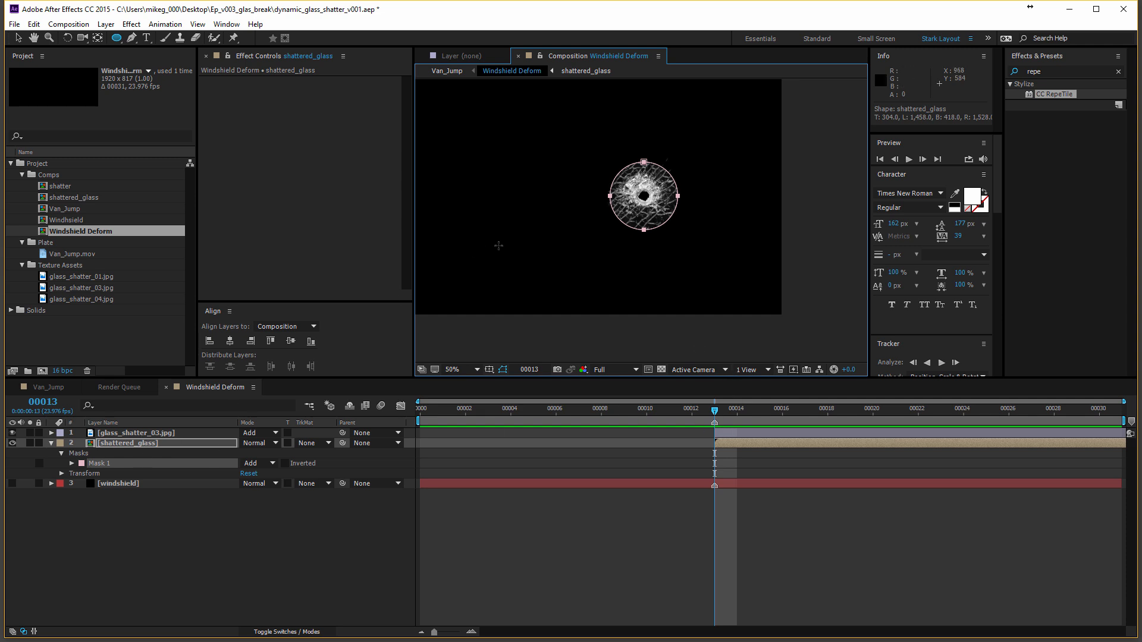
Set Mask Expansion and Mask Path keyframes for shattered_glass's Mask 1 at frame 13.
key(m)
key(m)
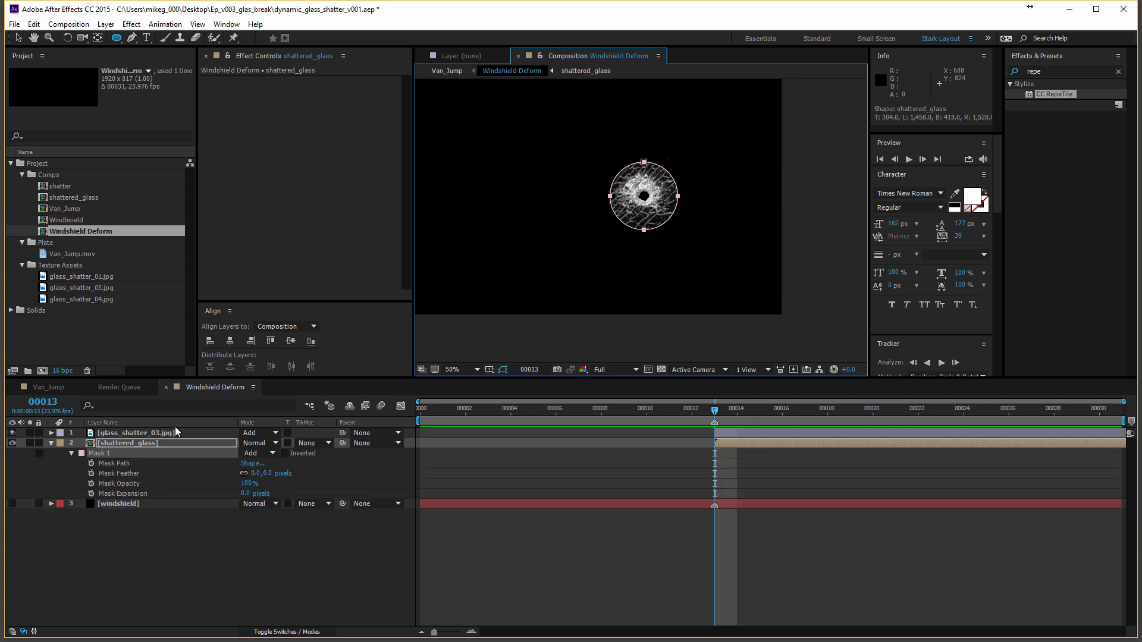
click(91, 494)
scroll(679, 285, down, 2)
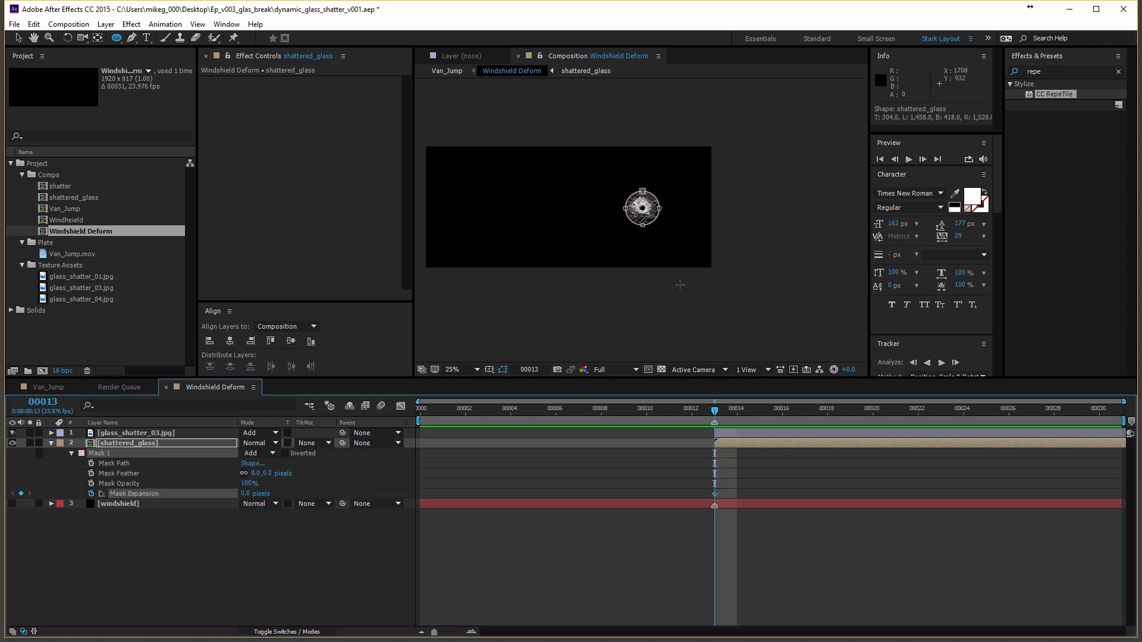
click(91, 463)
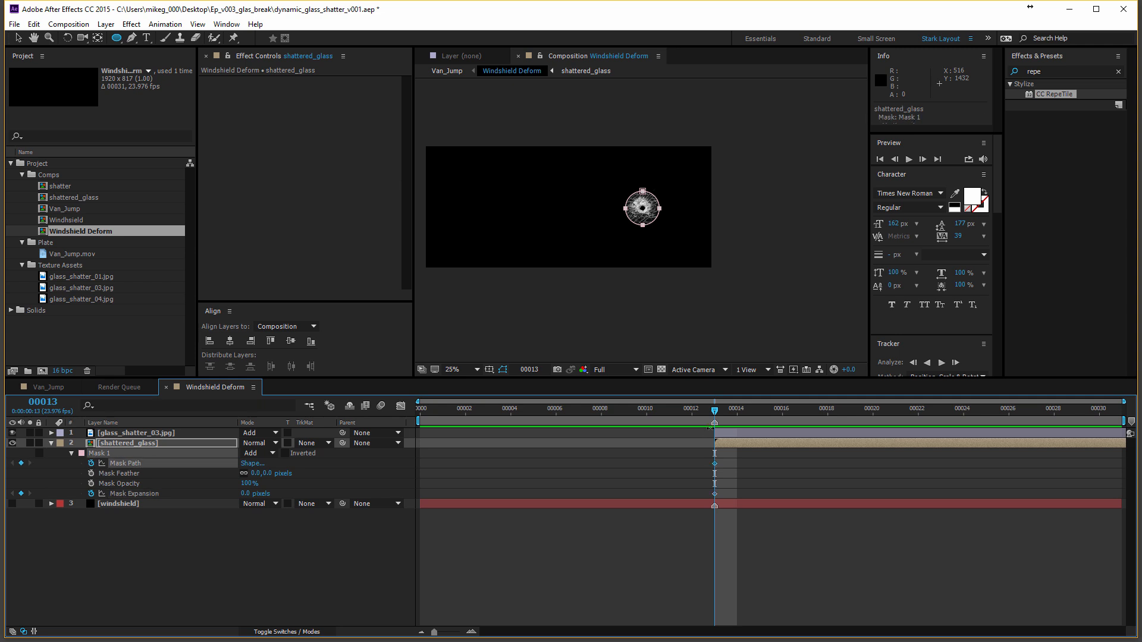
At frame 15, scale the circular mask path about its centre to about 1661% so it encloses the whole composition.
drag(716, 418, 753, 421)
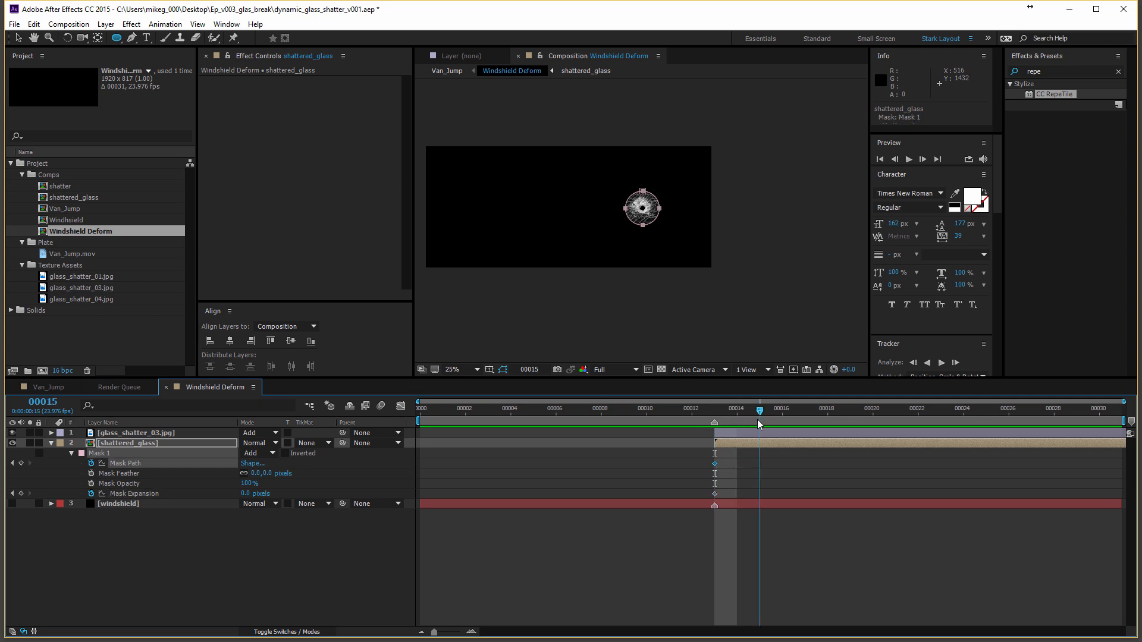
click(18, 37)
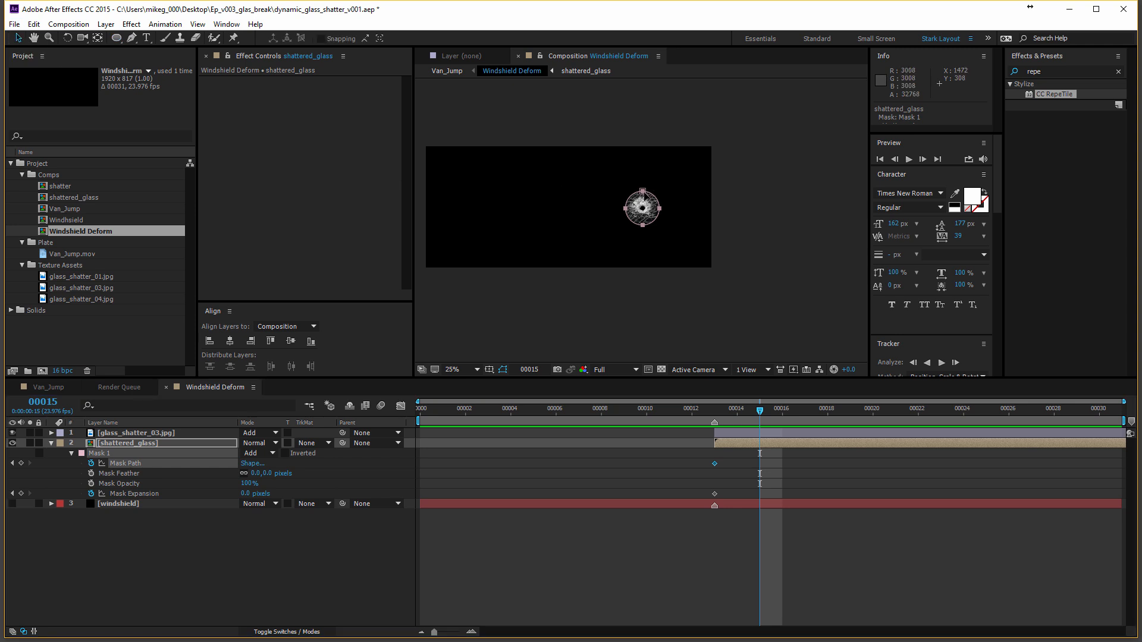
scroll(643, 205, down, 1)
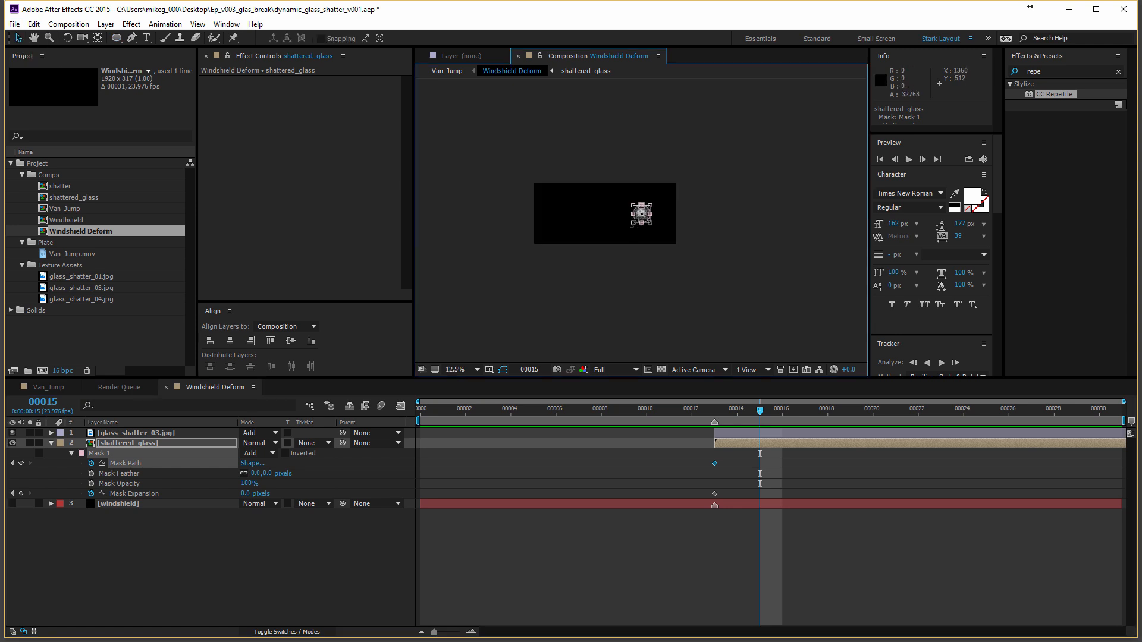
drag(630, 227, 466, 351)
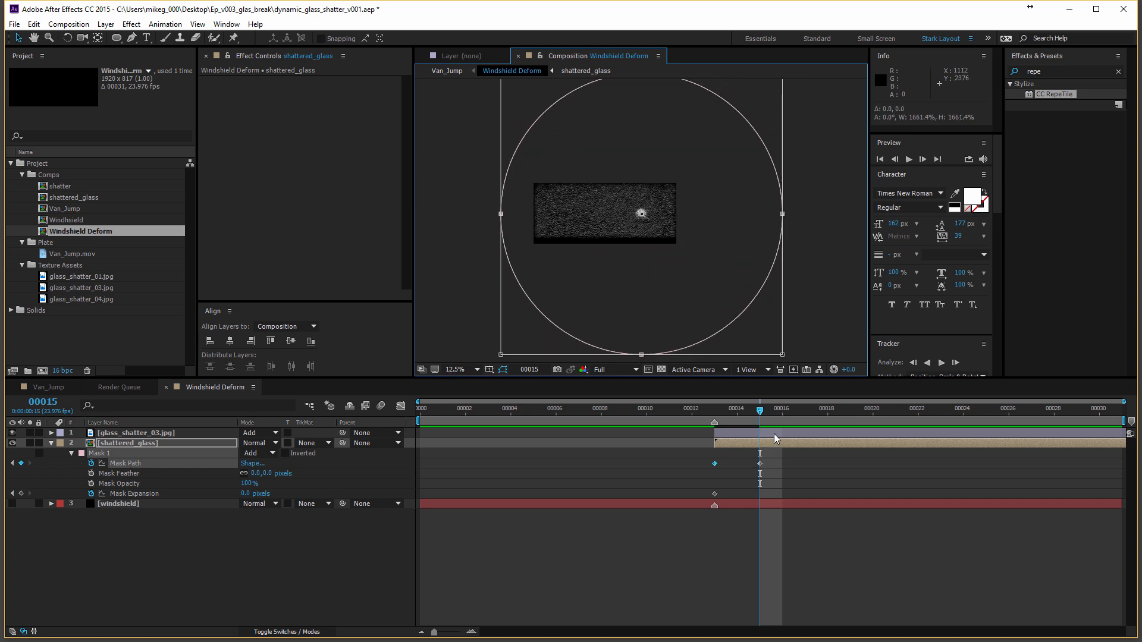
Check the mask's spread at frame 14 and enable motion blur for the composition and the shattered_glass layer.
drag(762, 420, 745, 422)
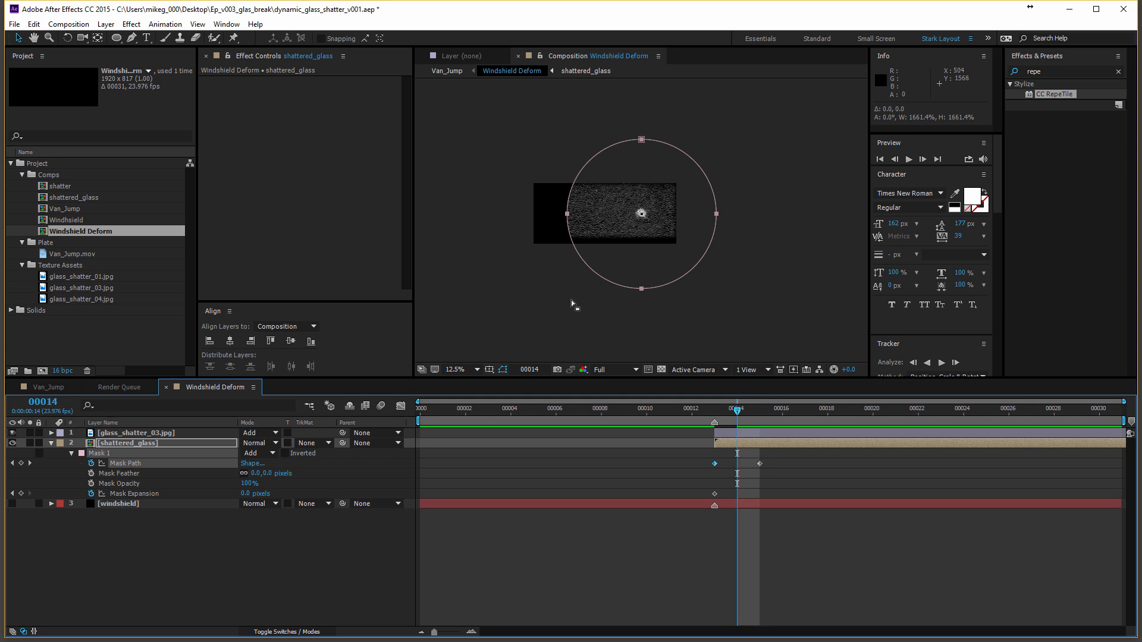
click(462, 269)
scroll(535, 280, up, 2)
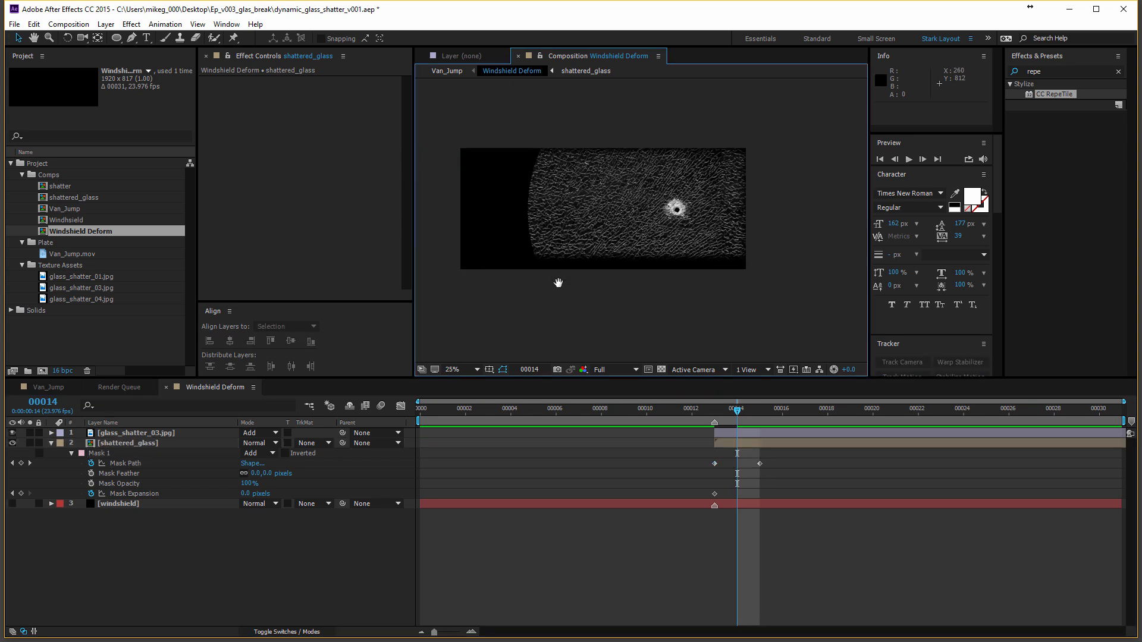
click(381, 406)
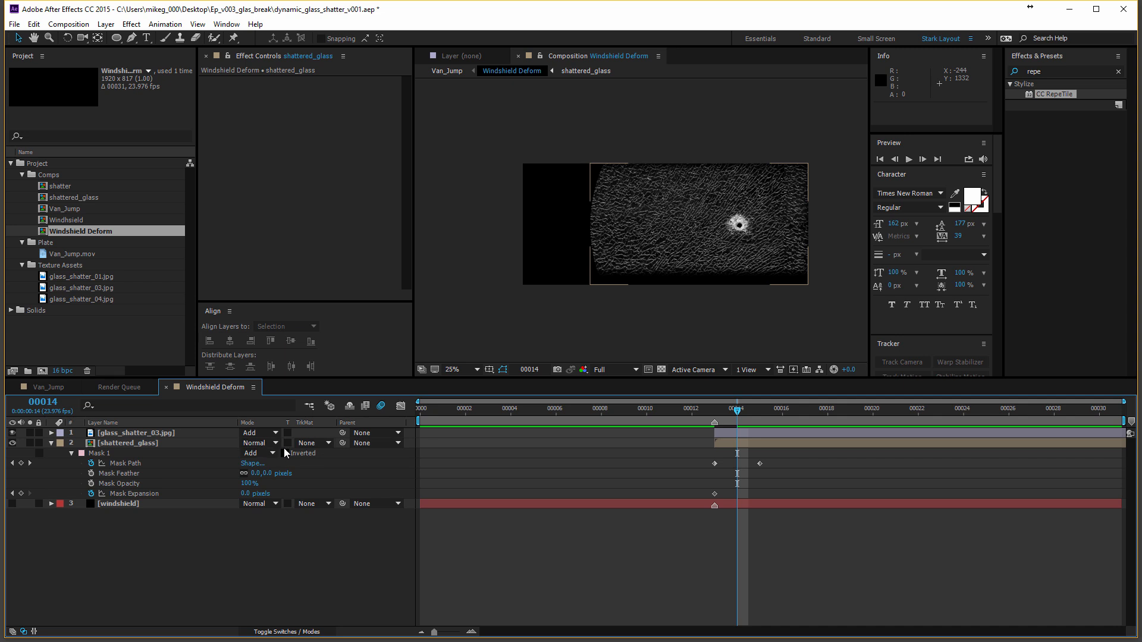
click(215, 443)
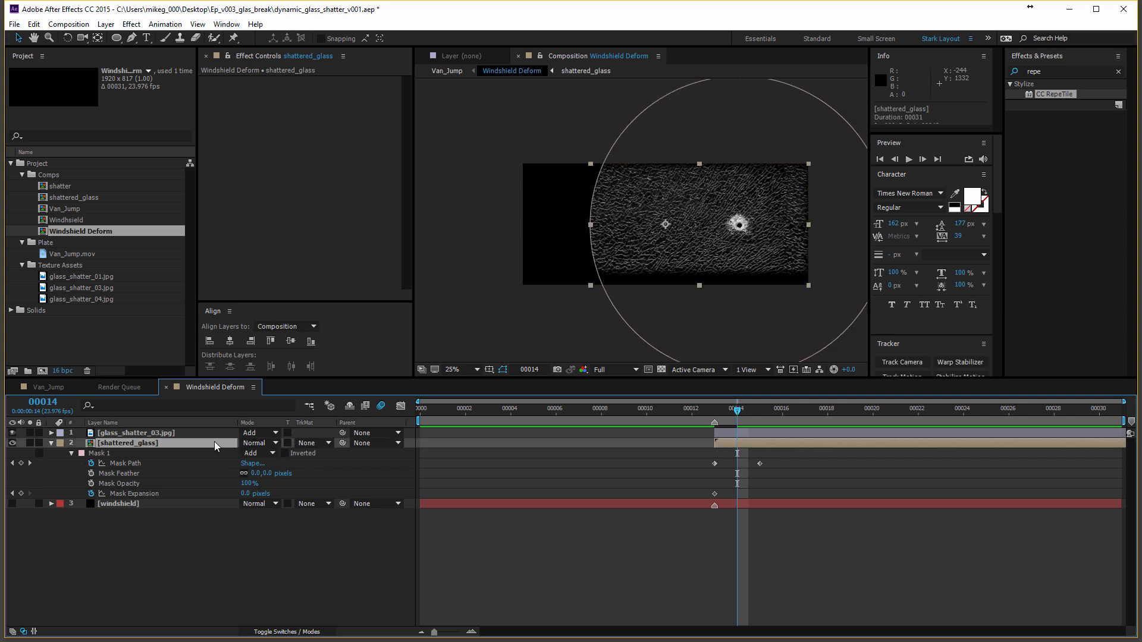
key(F4)
click(289, 443)
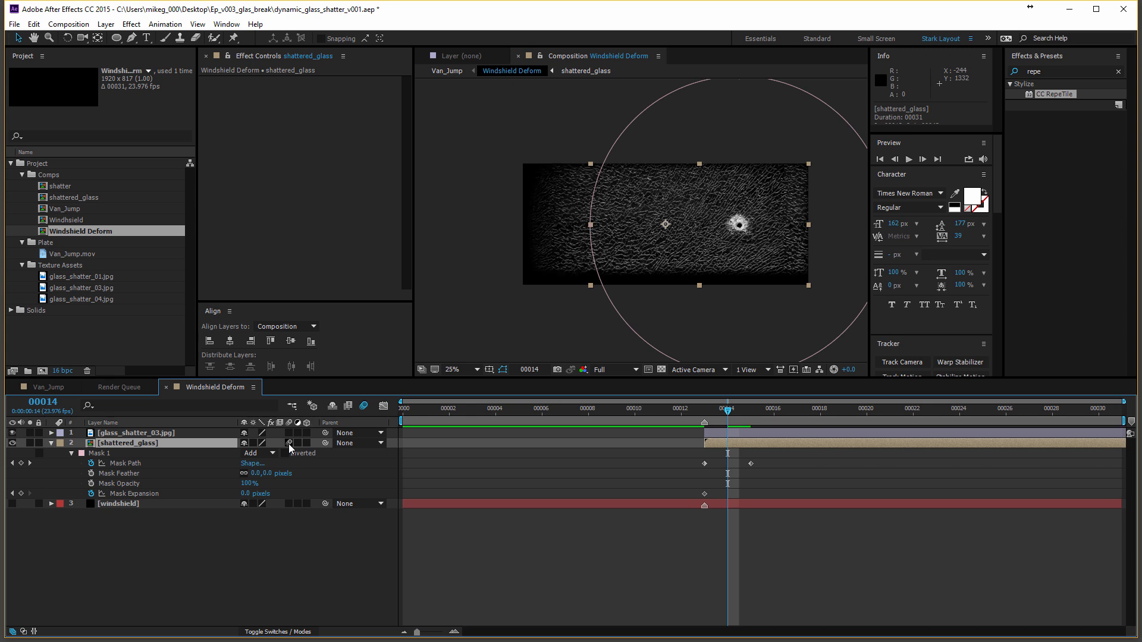
Add a Mask Expansion keyframe of 0 pixels at frame 15 and set the frame 13 keyframe to -423 pixels.
key(Page_Down)
click(21, 494)
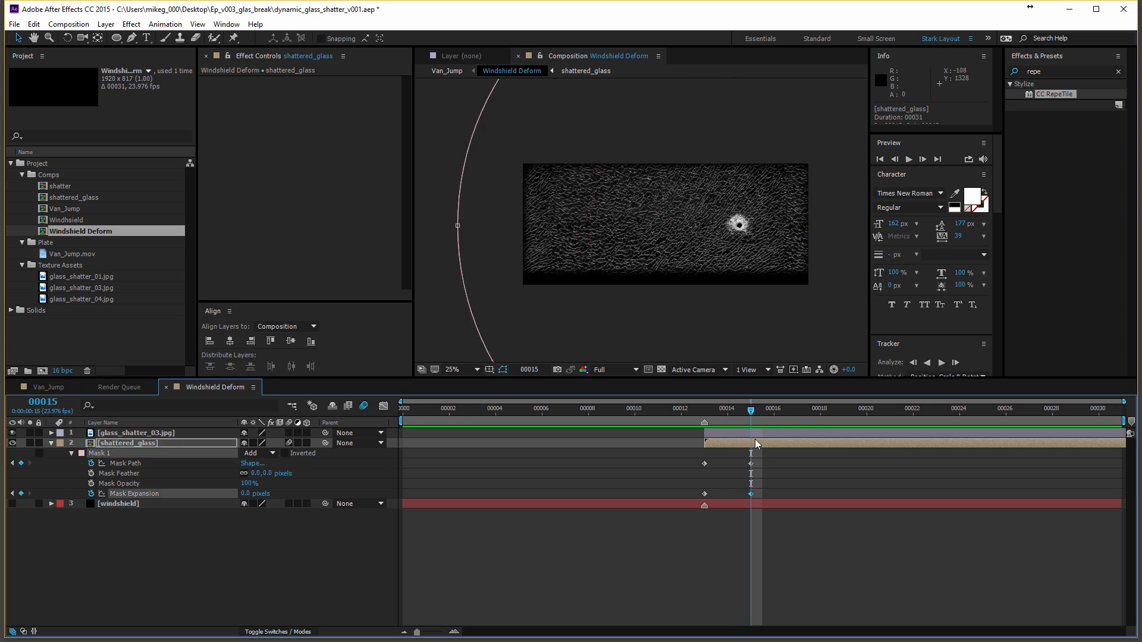
key(j)
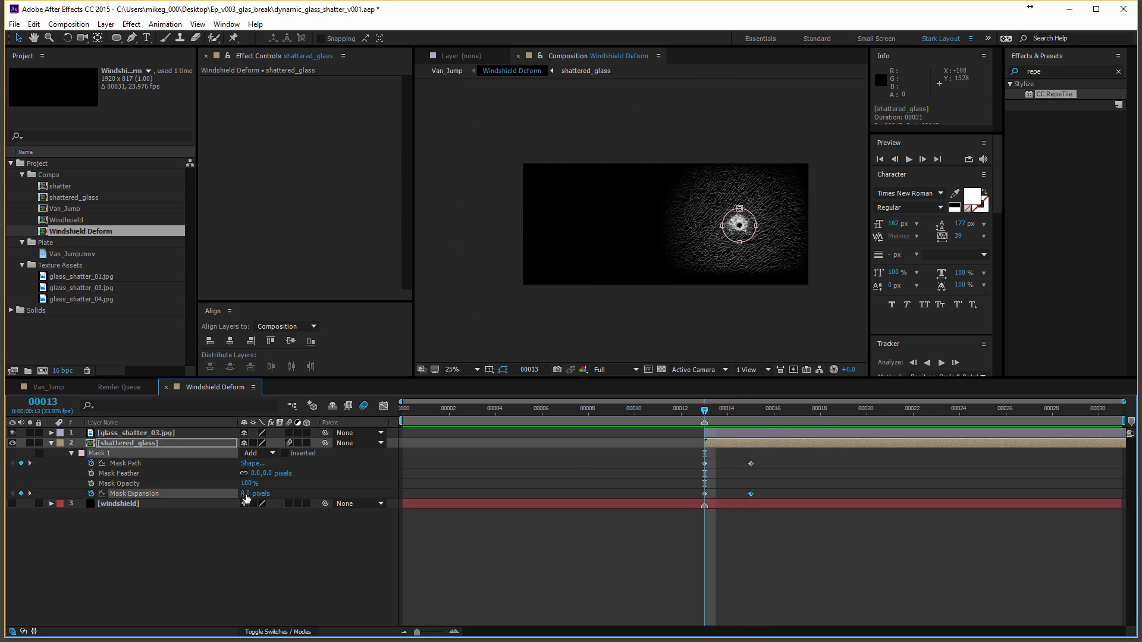
drag(246, 494, 235, 496)
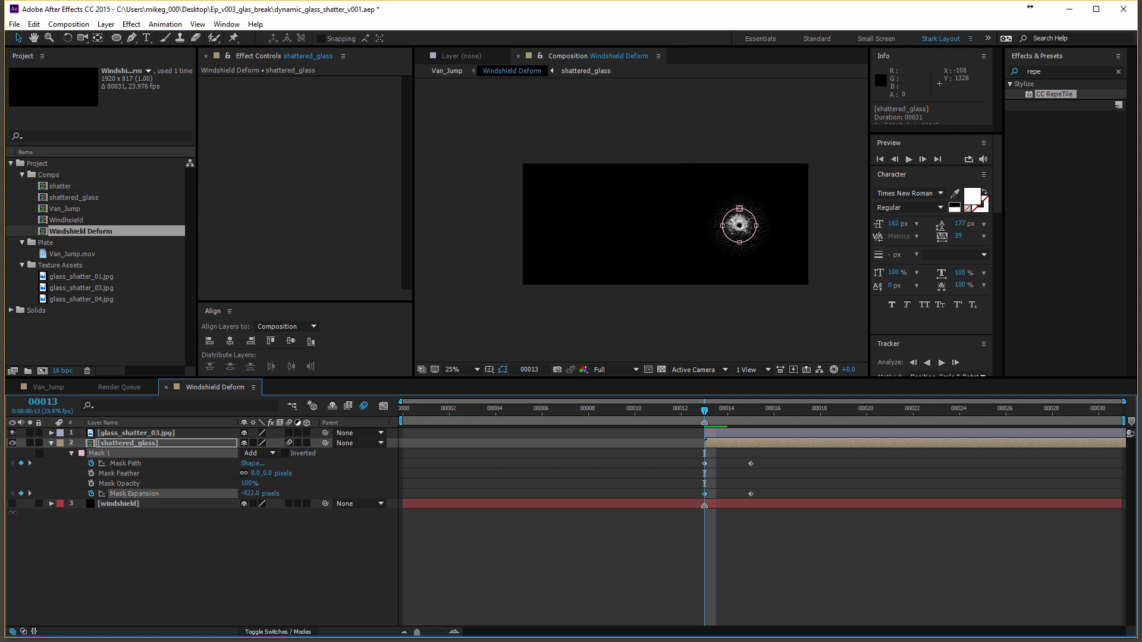
drag(12, 513, 12, 512)
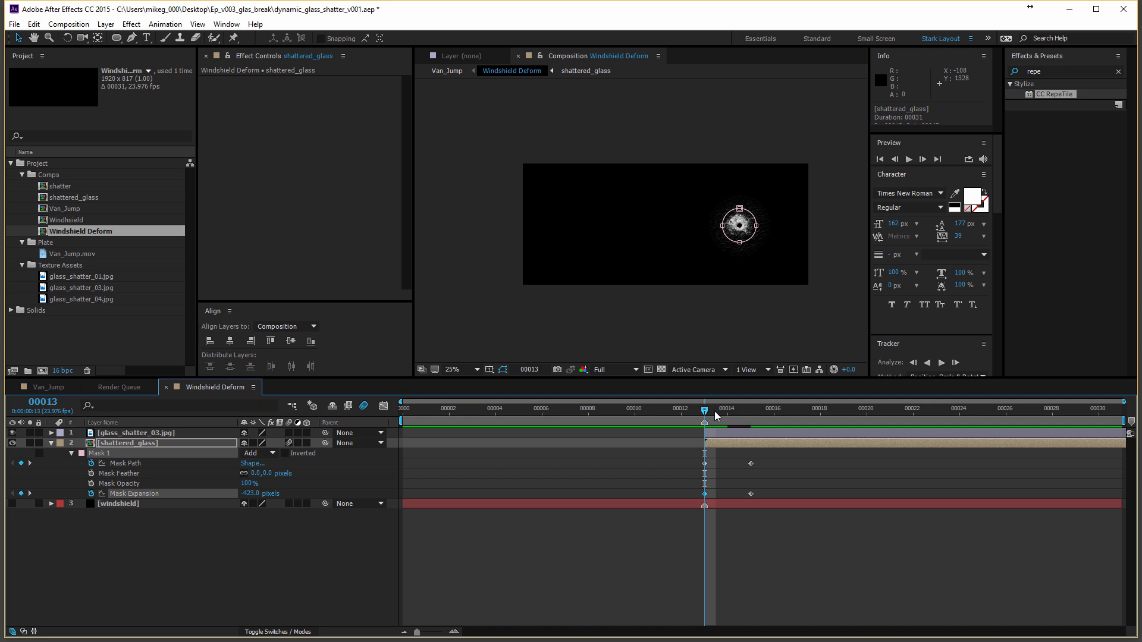
drag(716, 416, 635, 412)
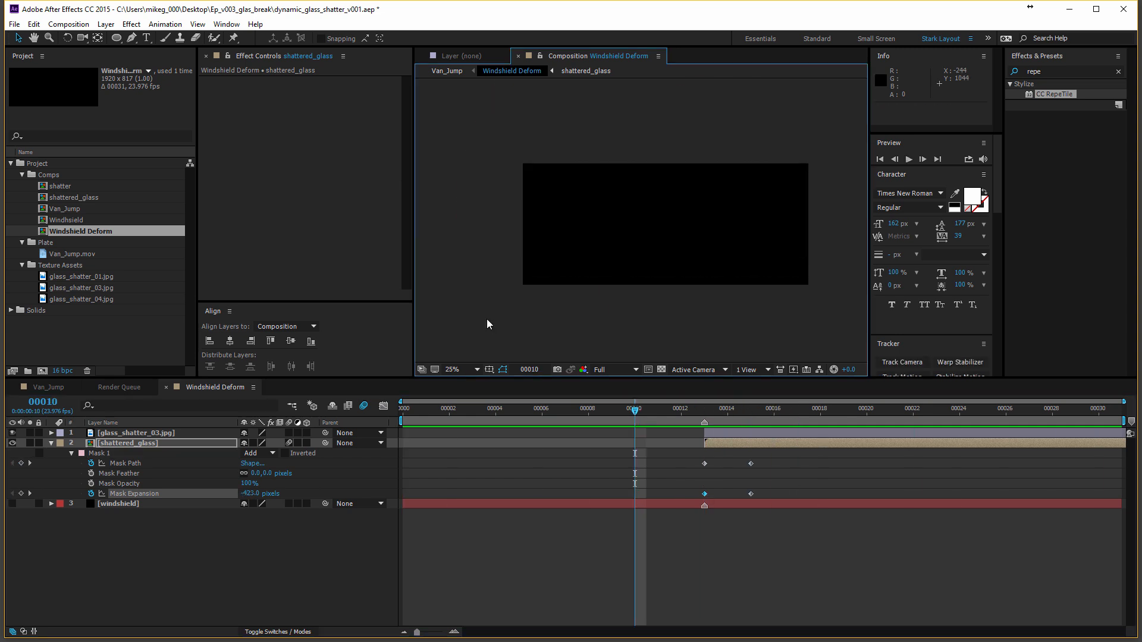
click(727, 409)
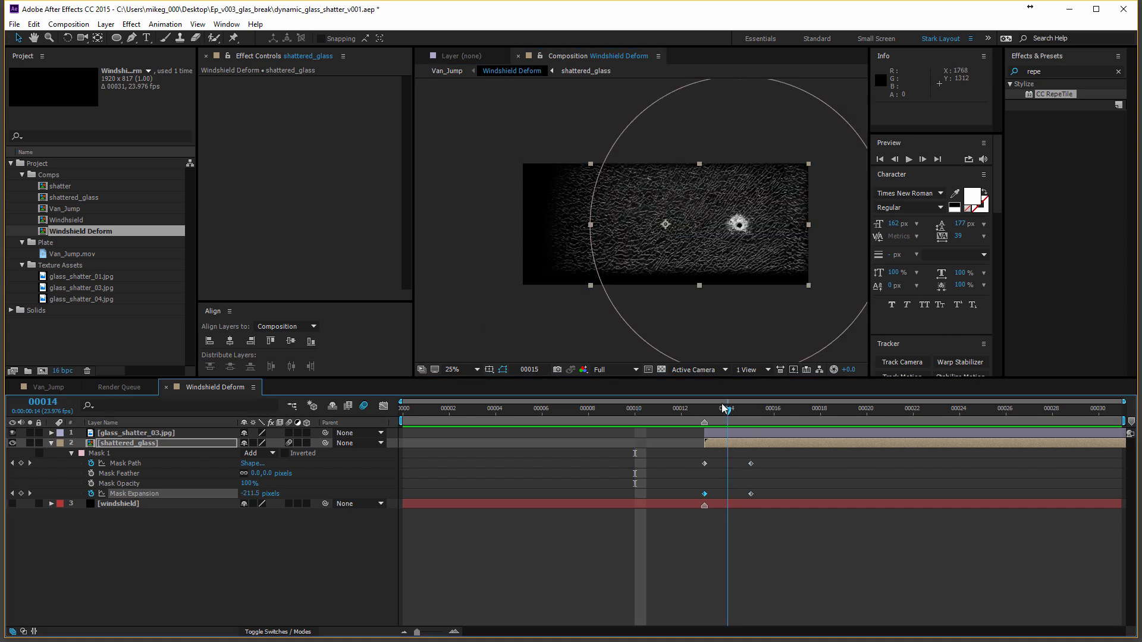
key(alt+Page_Up)
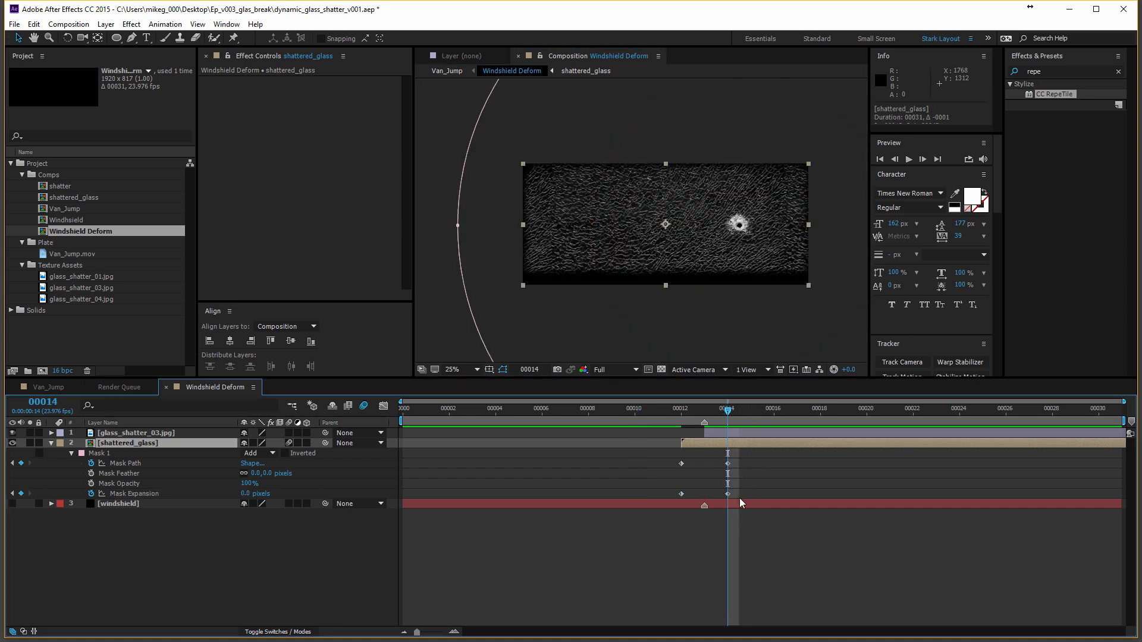
key(ctrl+z)
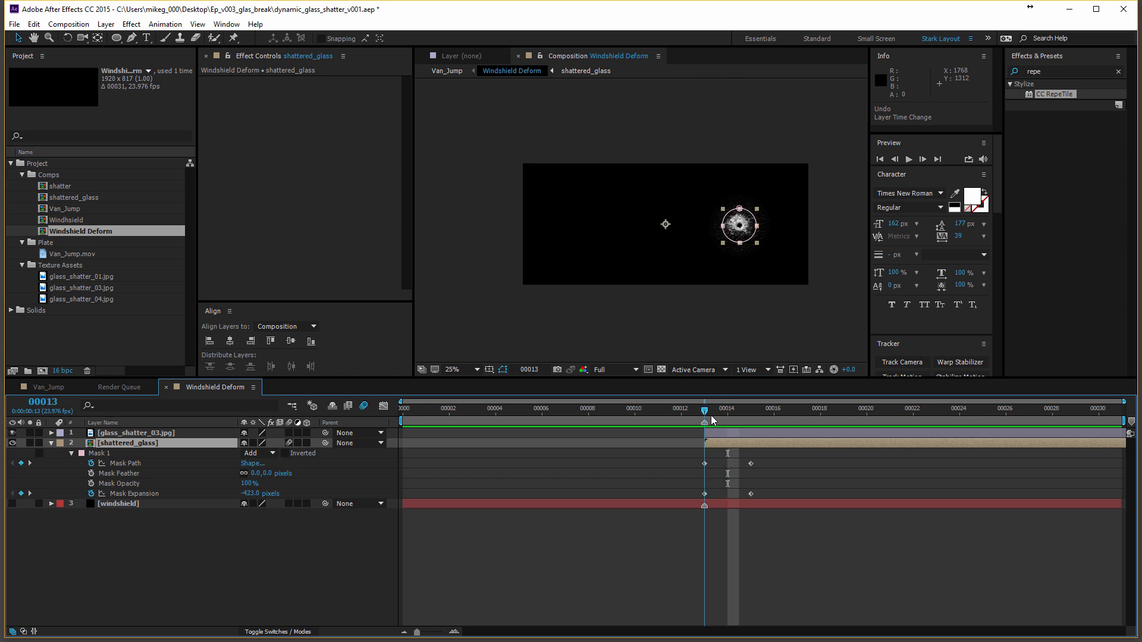
Move the second Mask Path keyframe of shattered_glass to frame 14 and preview the spreading shatter.
click(778, 473)
drag(751, 469, 733, 470)
key(space)
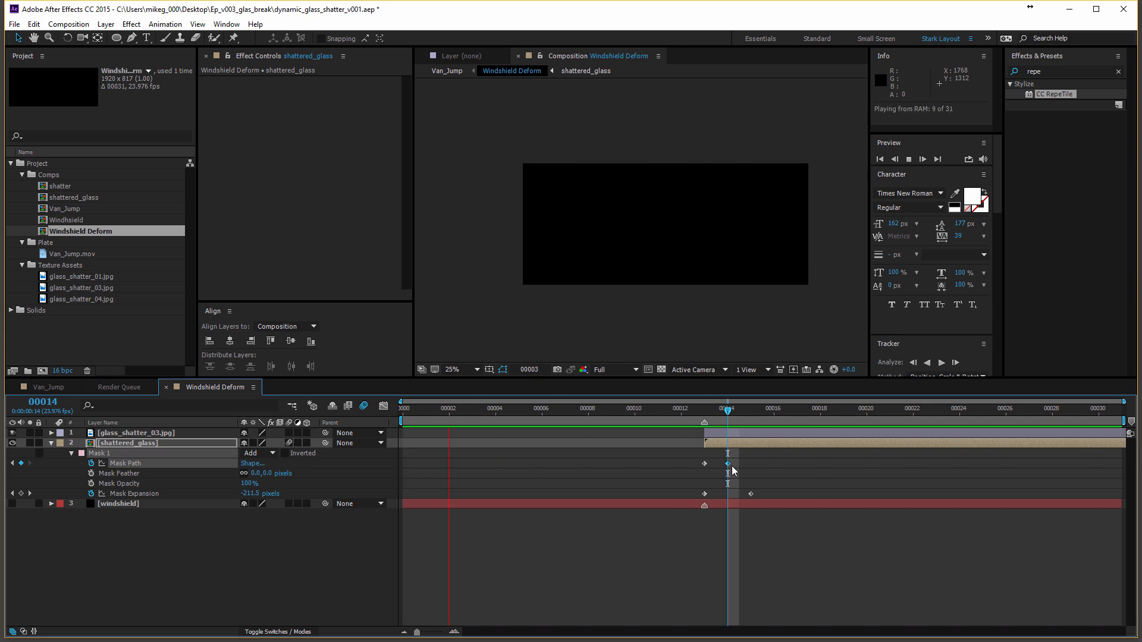
key(space)
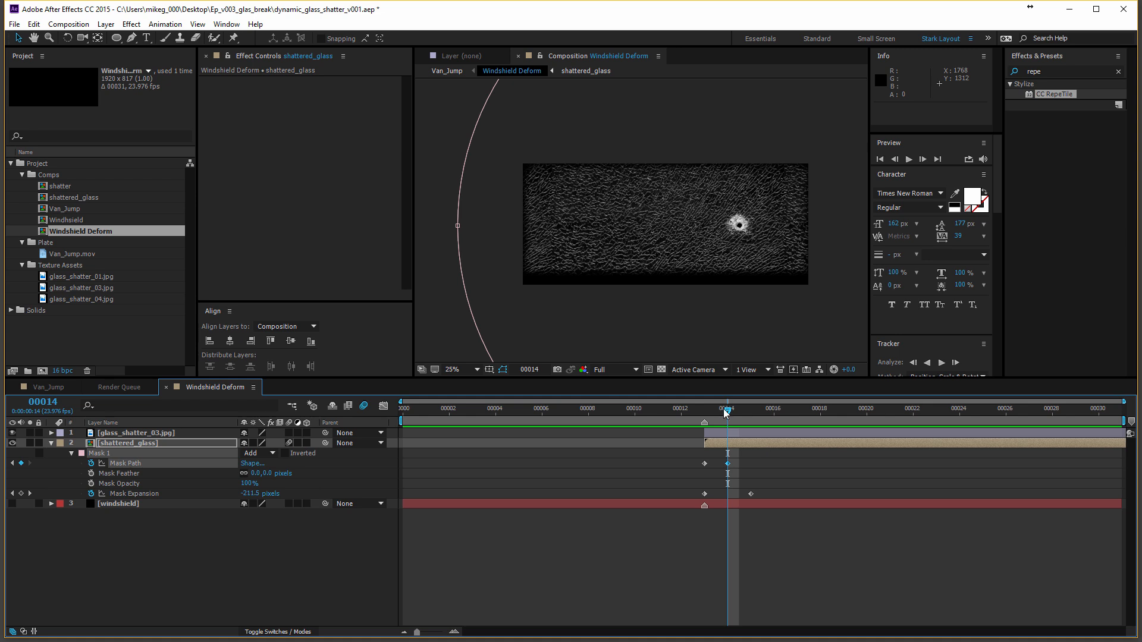
click(714, 410)
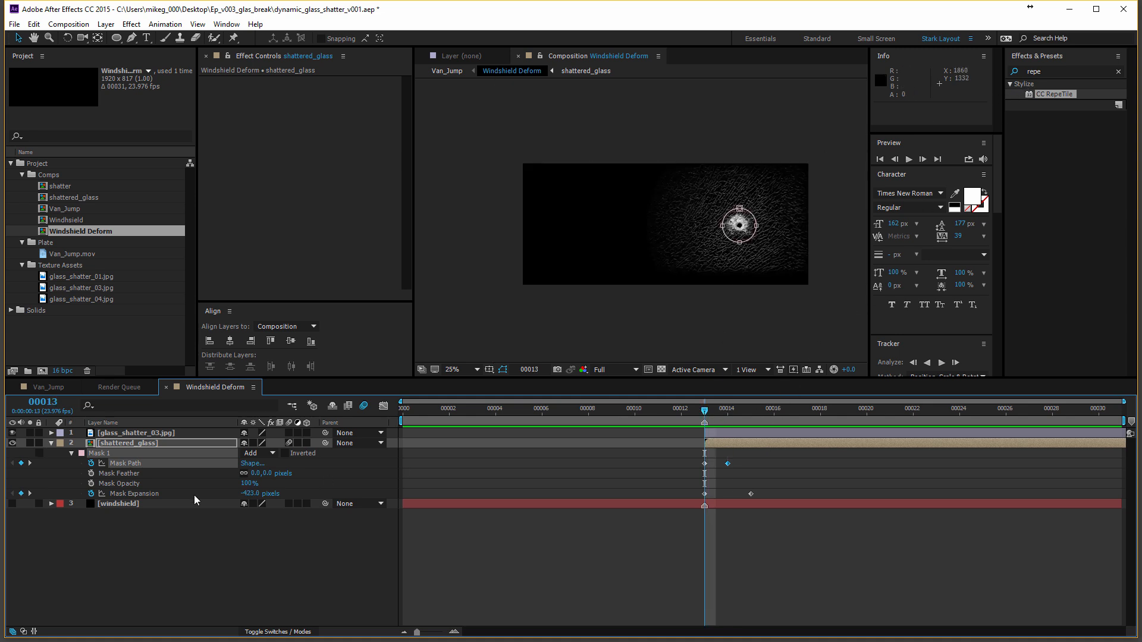
Lower the frame 13 Mask Expansion keyframe to -759 pixels and apply the Roughen Edges effect to the shattered_glass layer.
drag(247, 494, 222, 494)
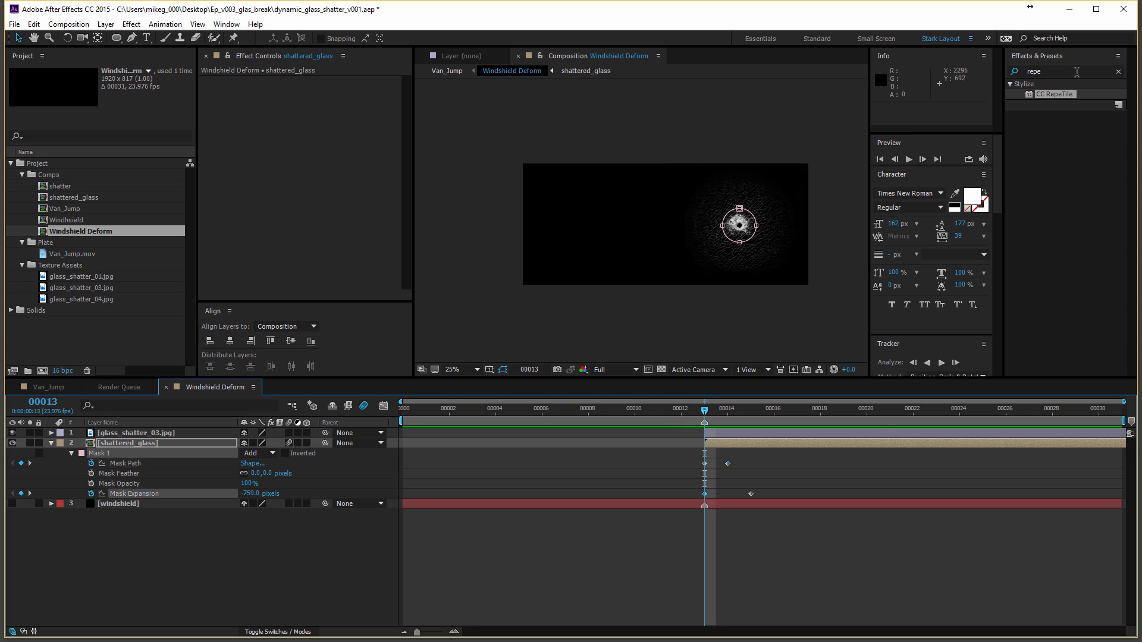
click(1080, 70)
text(roughen)
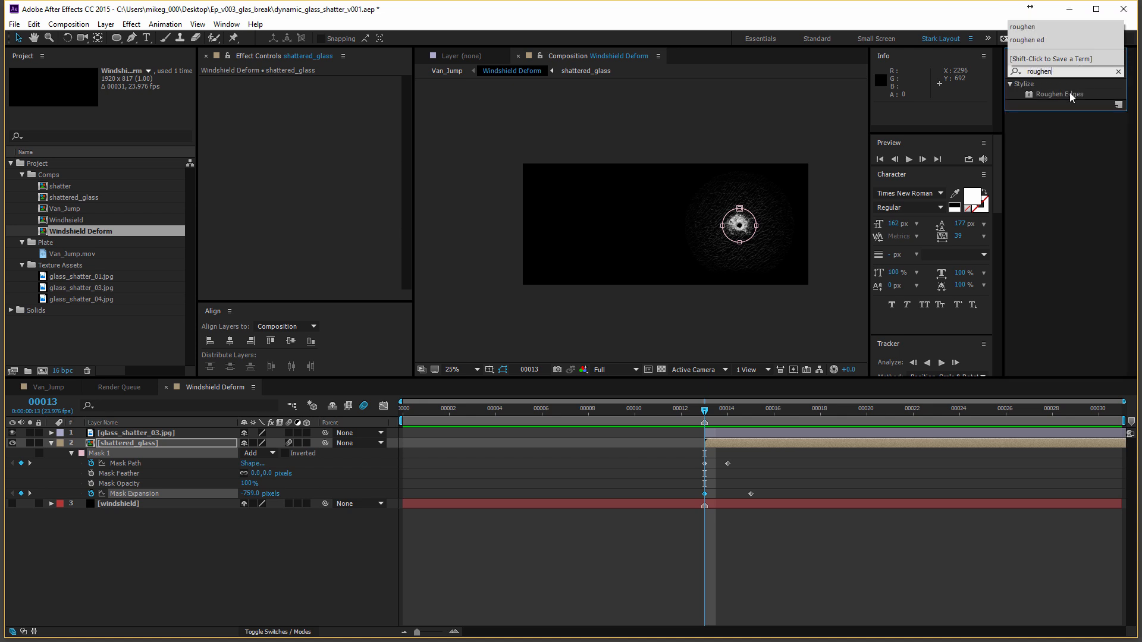
drag(1072, 97, 337, 207)
Set Roughen Edges to Border 0 and Fractal Influence 0.40, raise the frame 13 Mask Expansion, and check the spread at frames 14 and 15.
scroll(659, 215, up, 1)
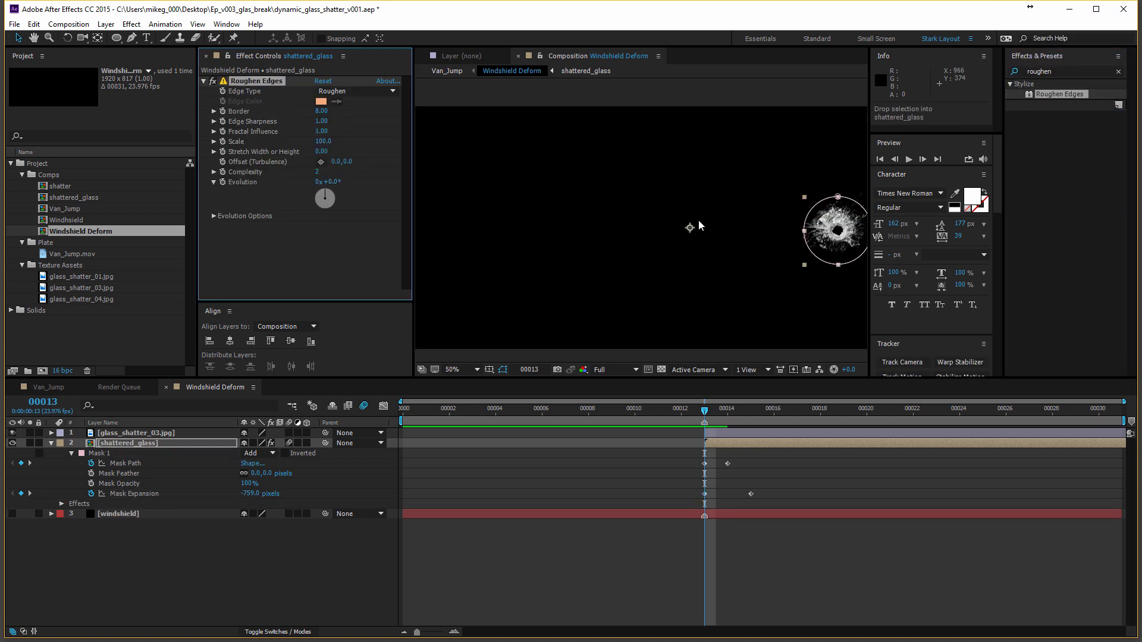
drag(699, 226, 561, 211)
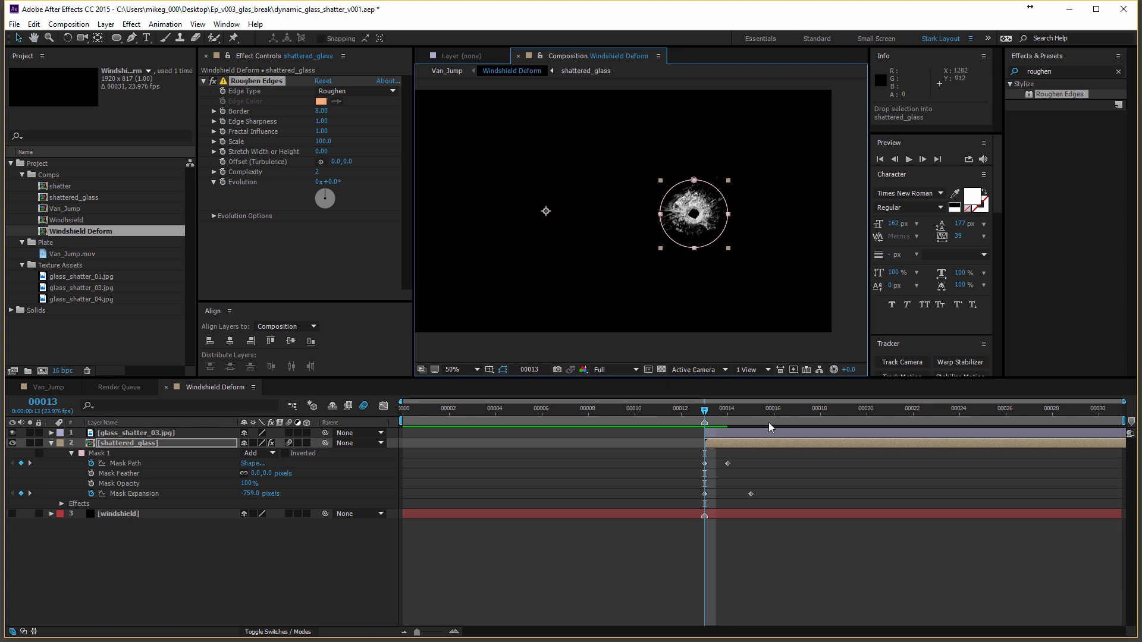
drag(750, 426, 711, 422)
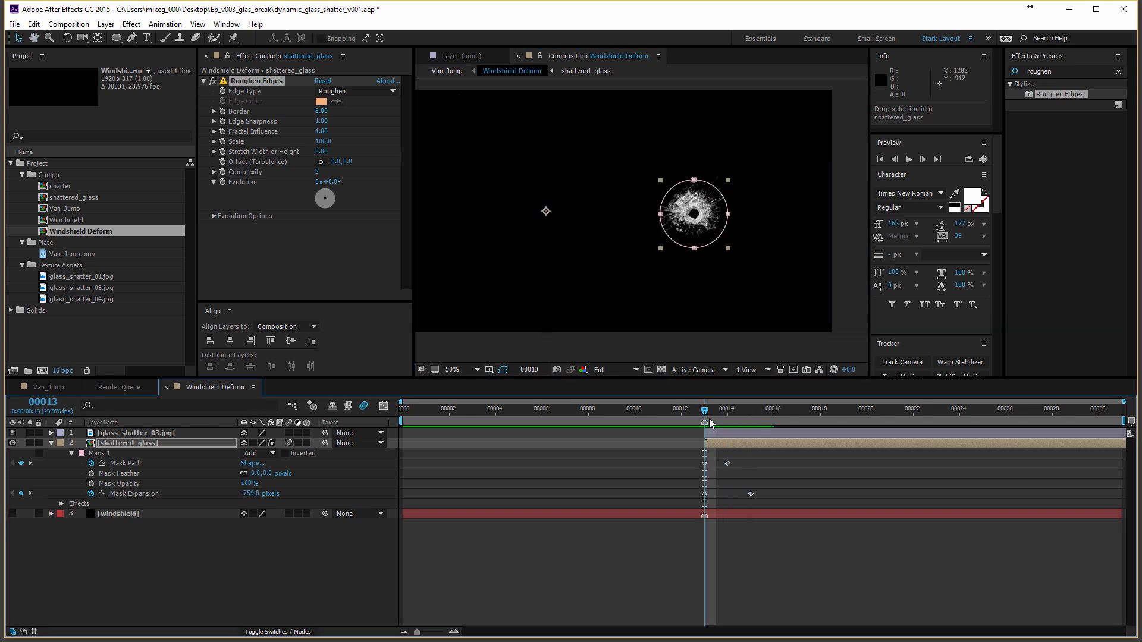
click(609, 345)
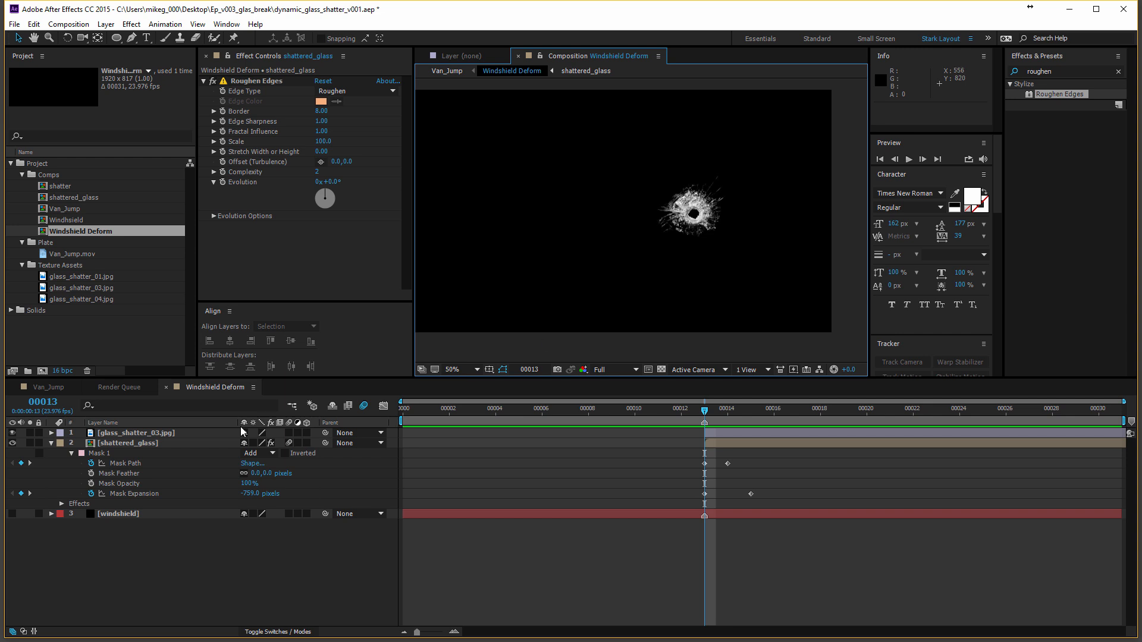
drag(266, 493, 522, 457)
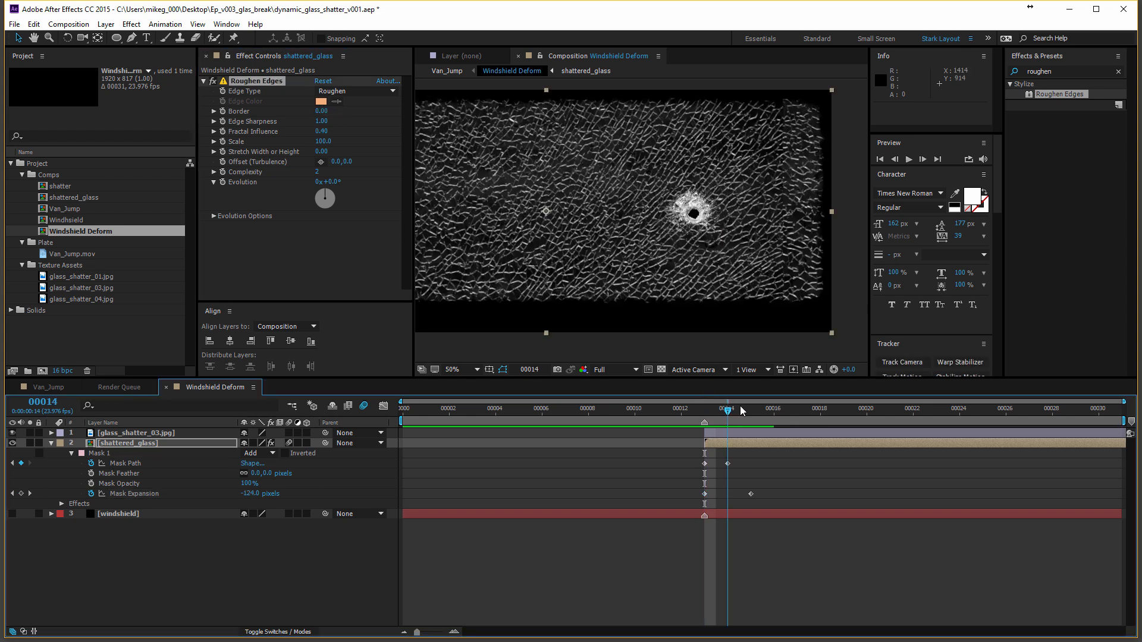
key(Page_Down)
click(116, 387)
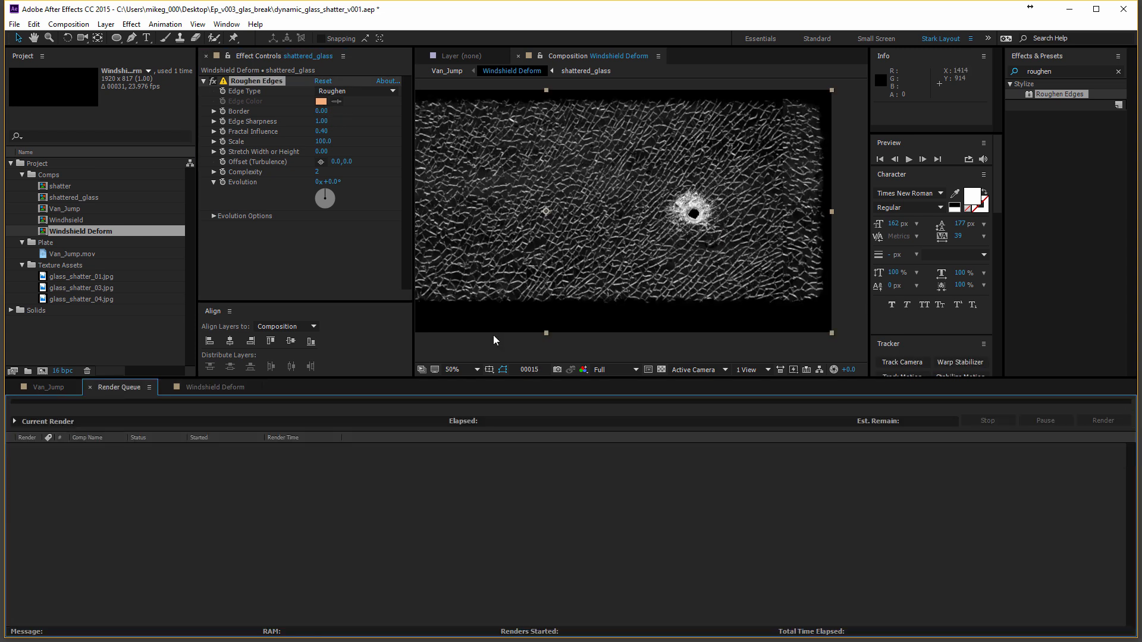
click(207, 384)
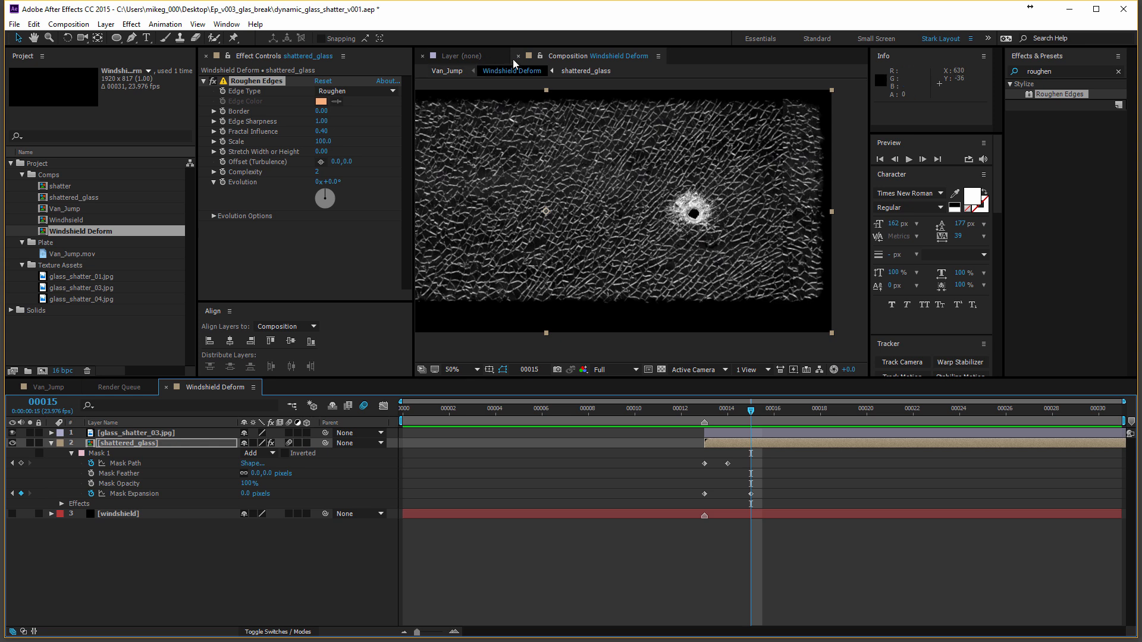
Return to the Van_Jump composition and enable its motion blur for the Windshield Deform layer.
click(447, 71)
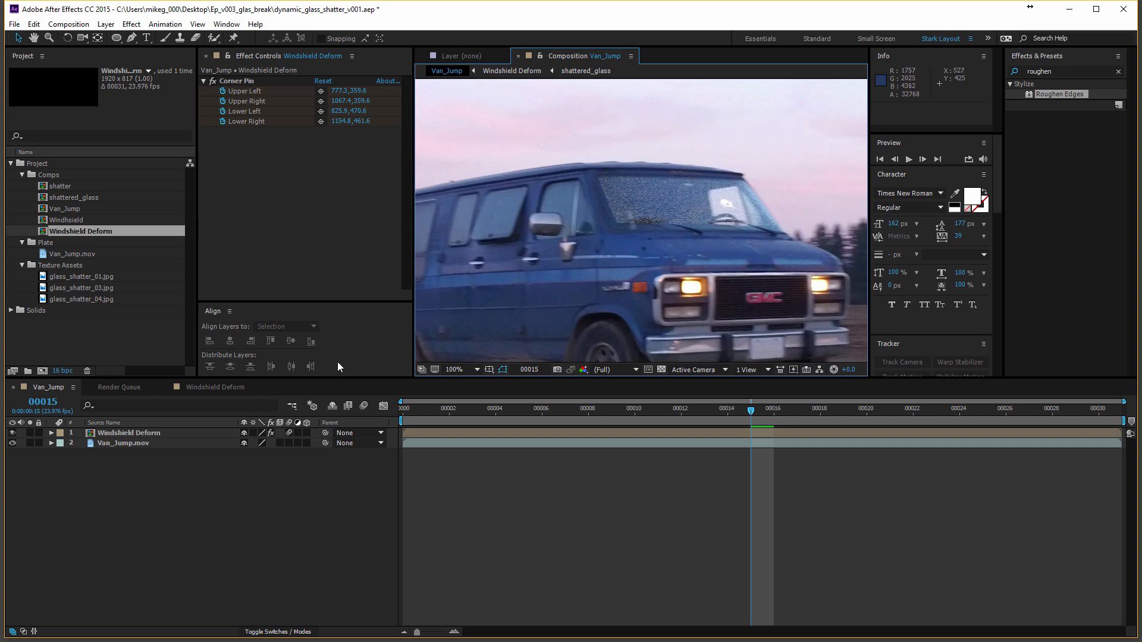
click(226, 436)
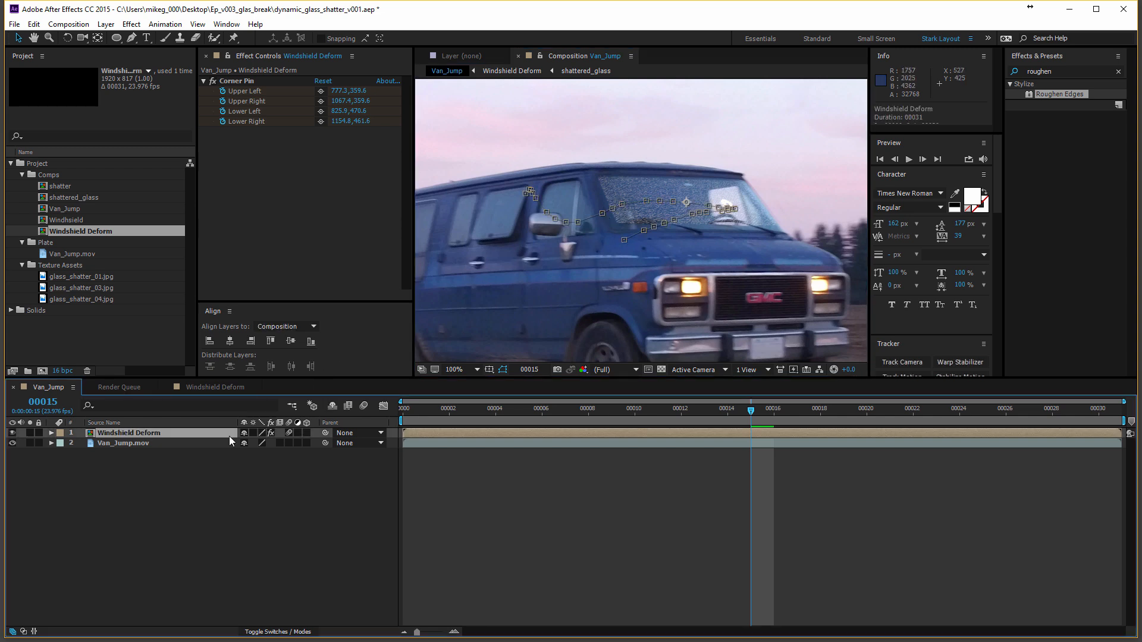
click(360, 407)
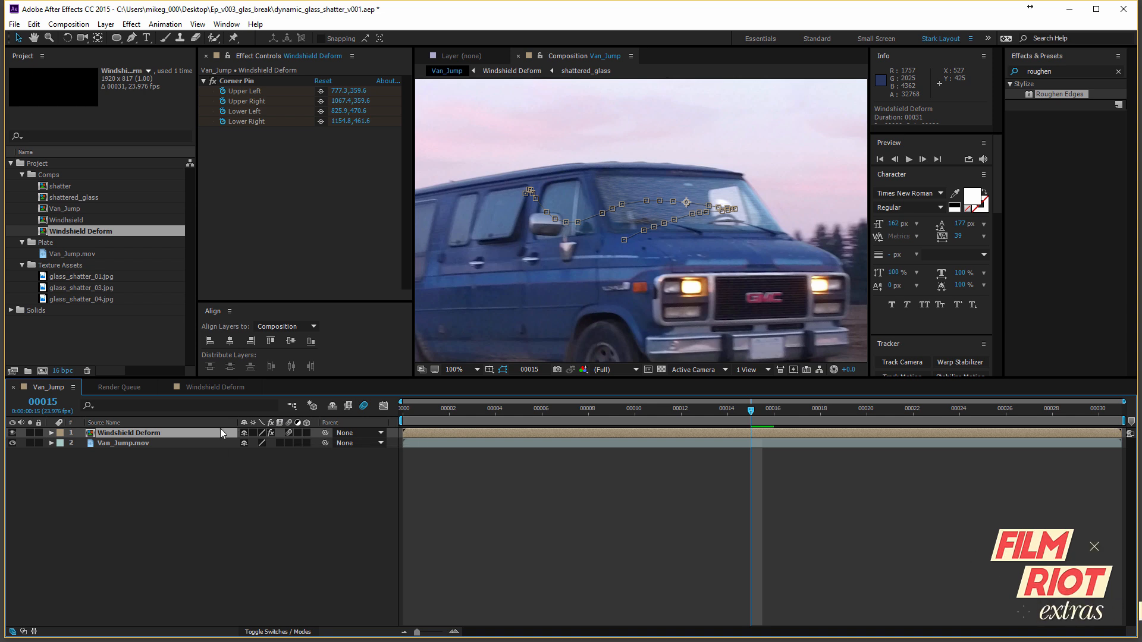
In the nested shattered_glass composition, delete the rounded mask along the lower edge of the glass_matte layer.
double_click(221, 430)
double_click(198, 446)
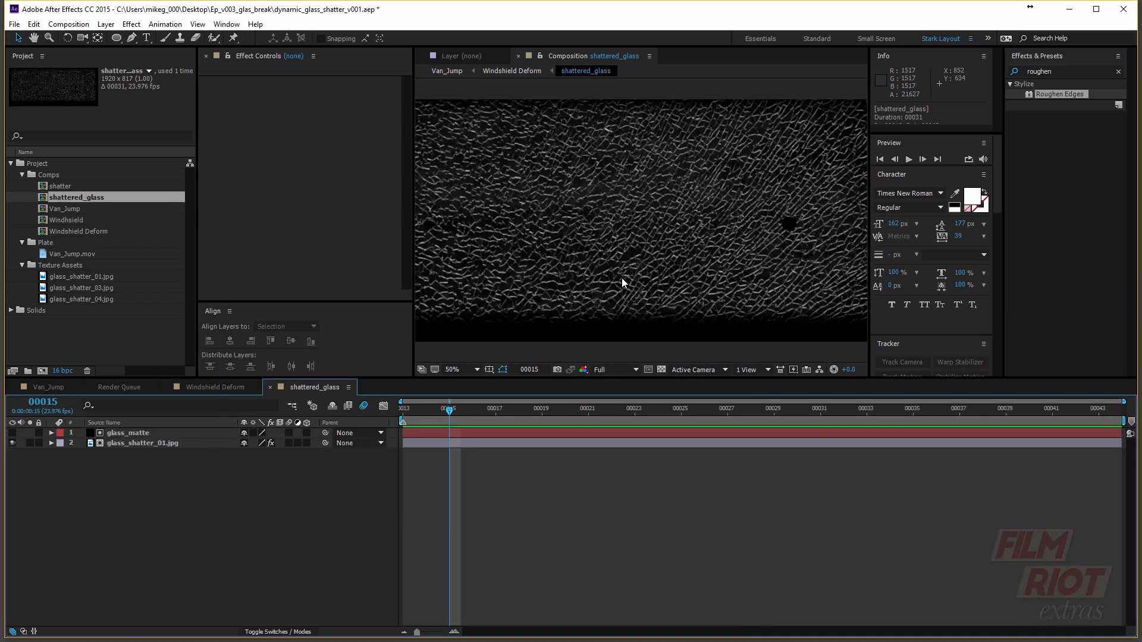
scroll(622, 283, down, 2)
click(143, 433)
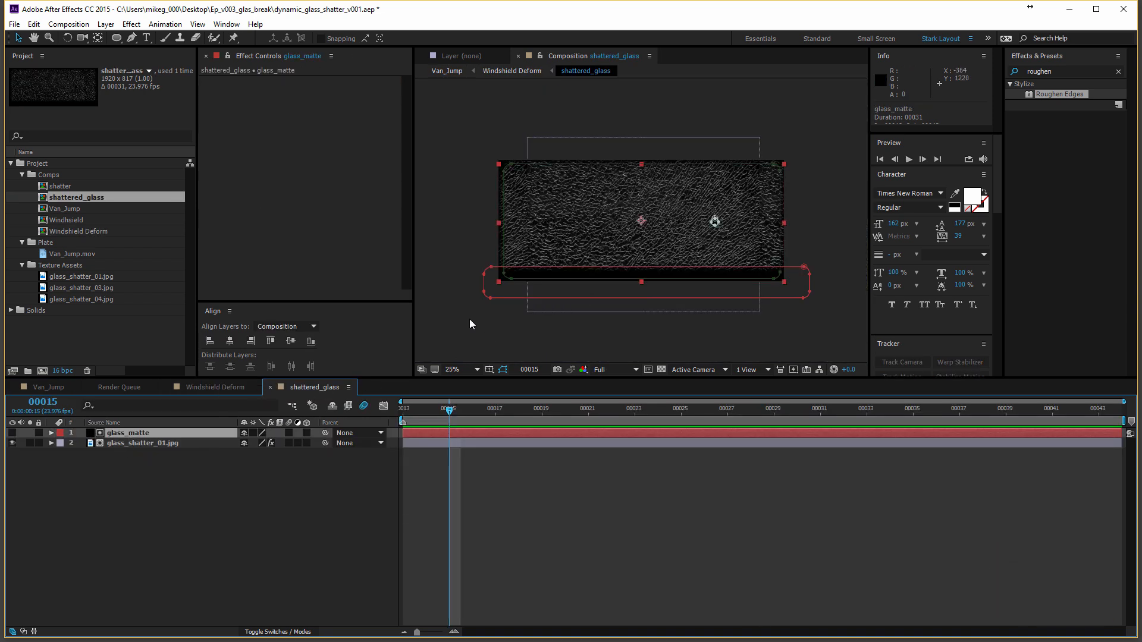
double_click(491, 299)
key(Delete)
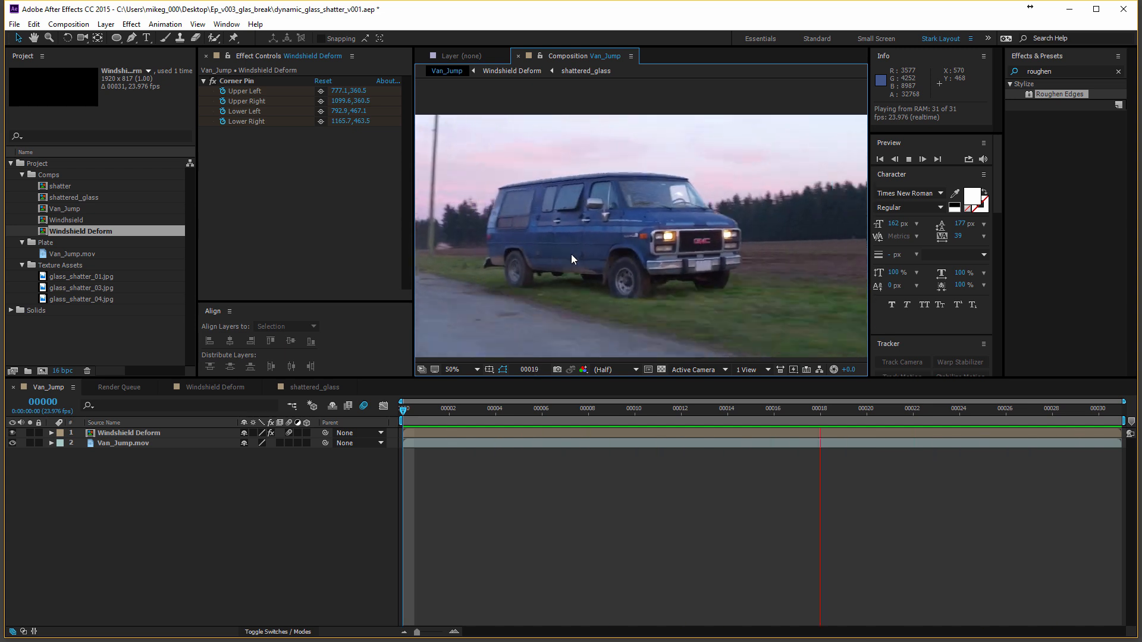
Stop the Van_Jump preview and scrub past frame 16 with a close-up of the shattered windshield.
key(space)
drag(678, 409, 776, 409)
scroll(635, 181, up, 1)
scroll(630, 238, up, 1)
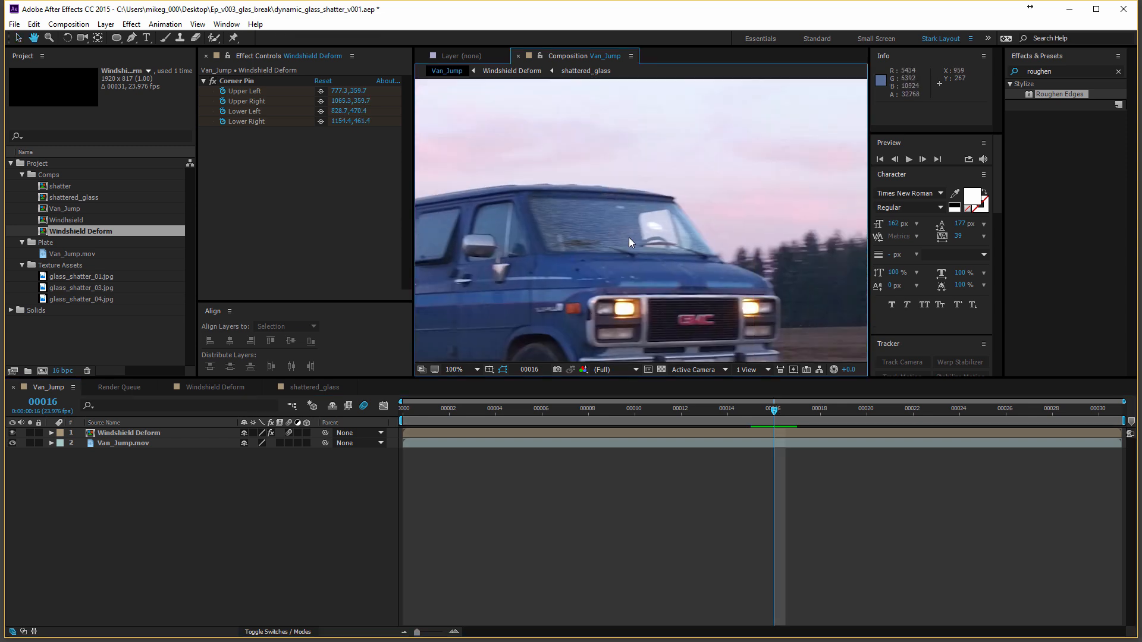
drag(788, 409, 1093, 420)
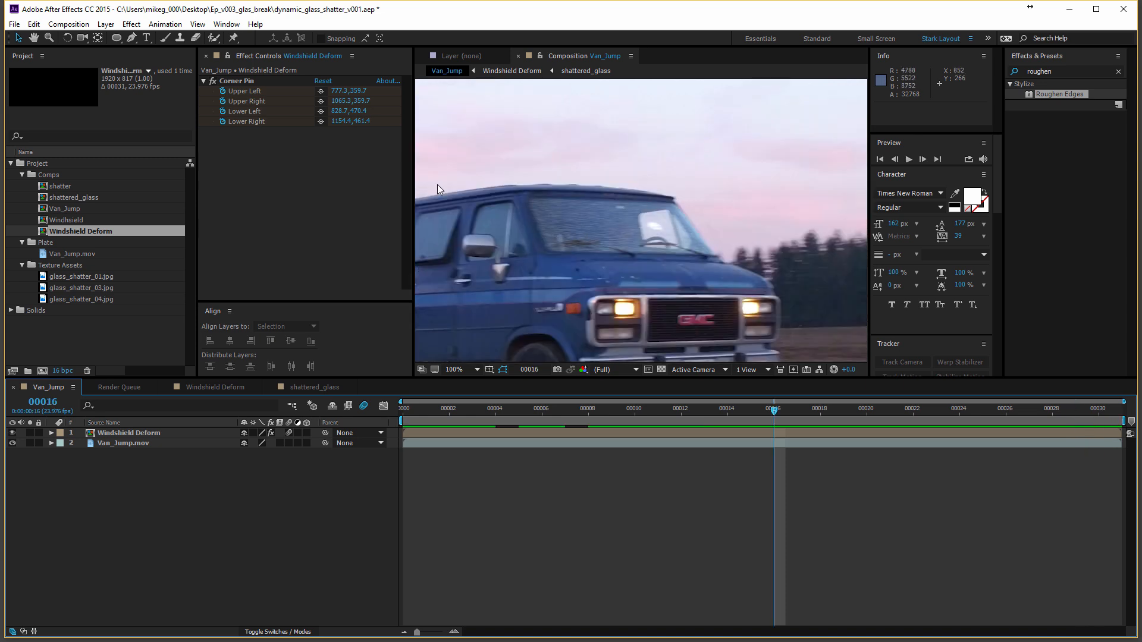
Inspect the shatter texture in Windshield Deform, return to Van_Jump and scrub to frame 17.
double_click(152, 433)
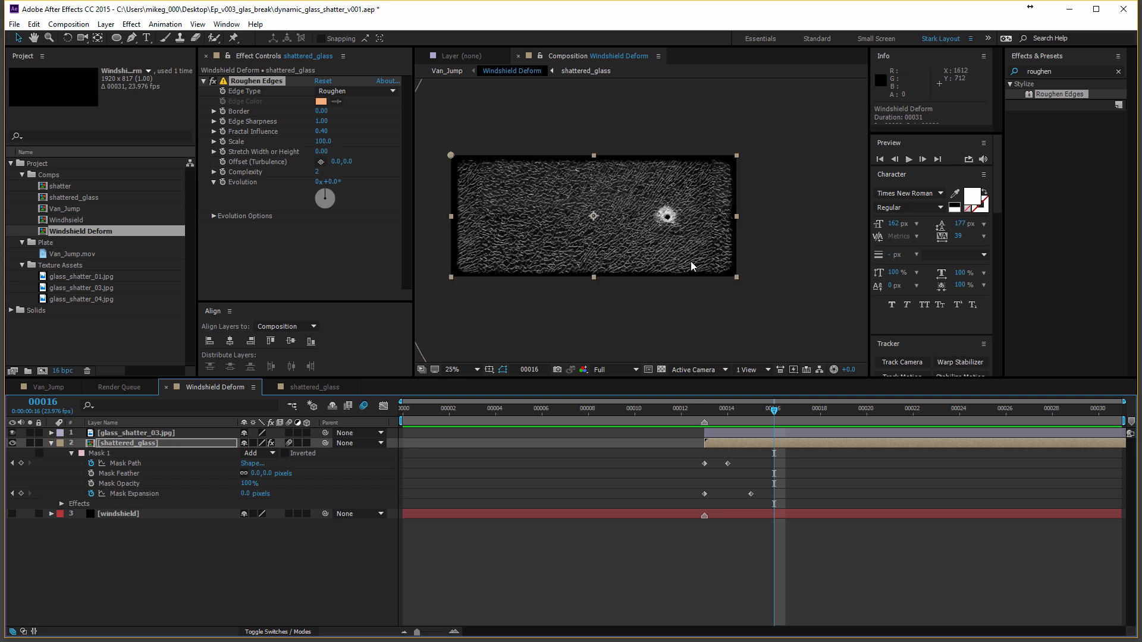
click(510, 306)
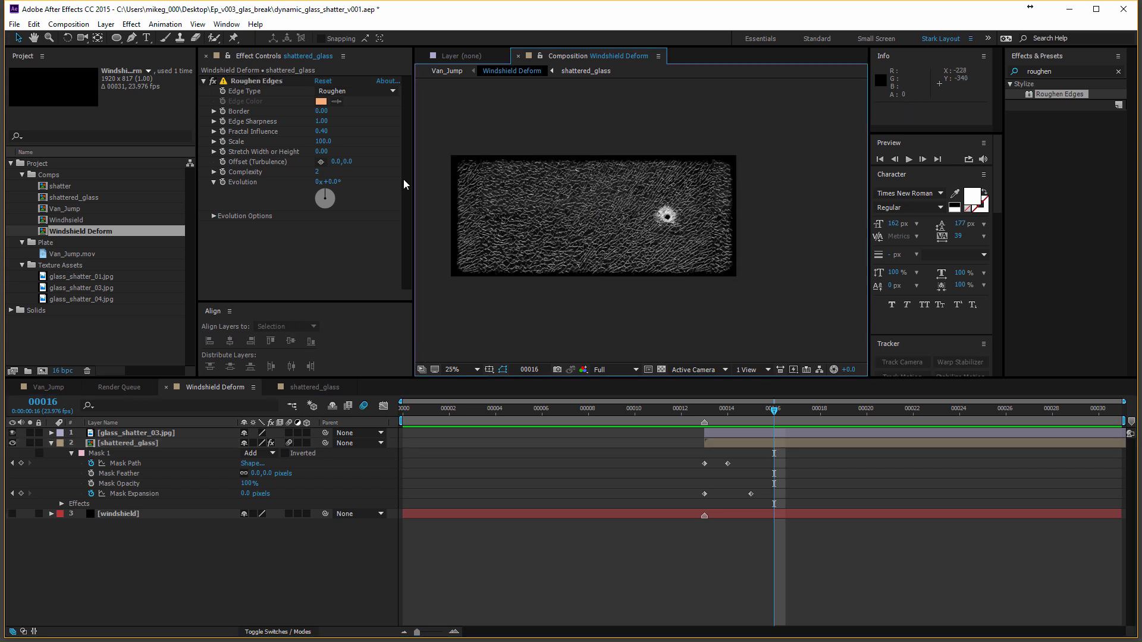
click(62, 393)
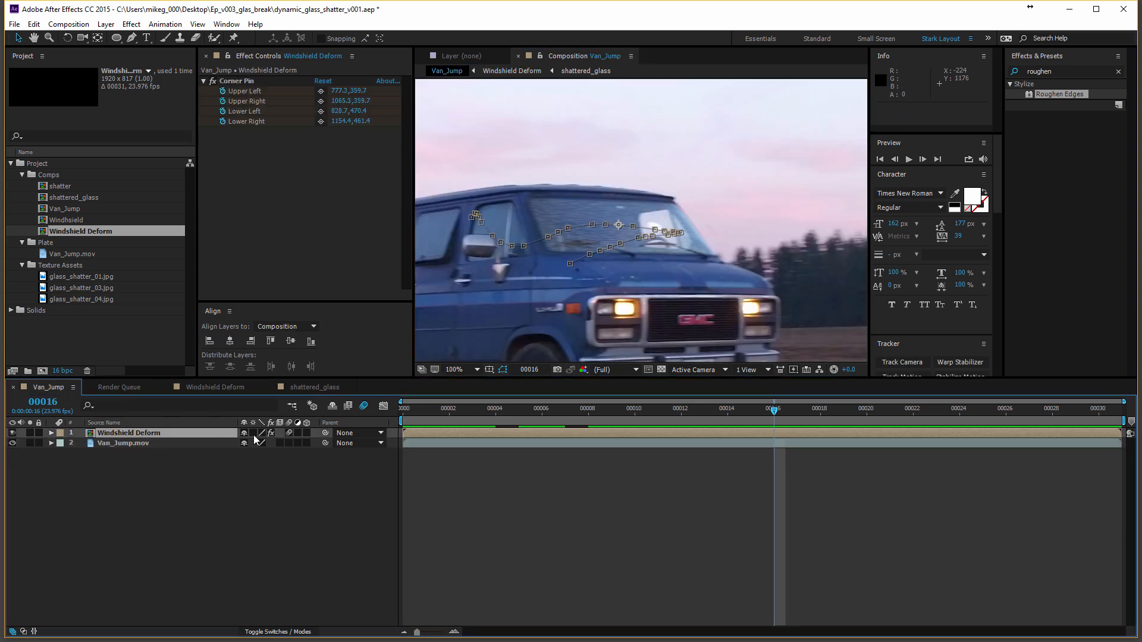
drag(711, 412, 808, 419)
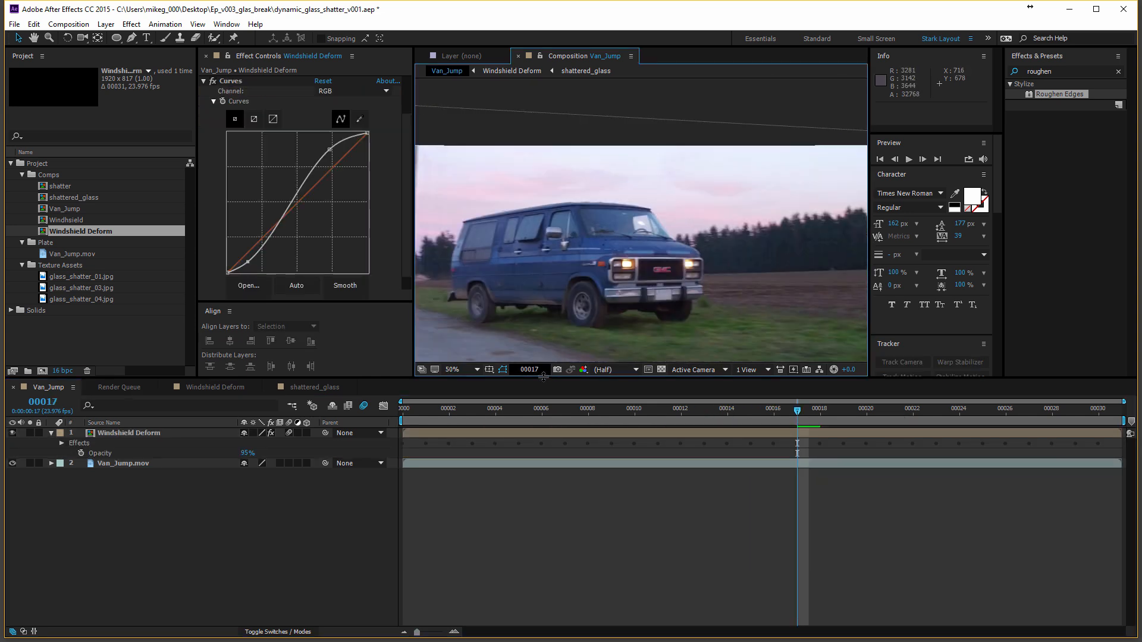
Preview the Van_Jump shot from frame 0 with the whole van in view.
drag(509, 413, 370, 412)
drag(577, 272, 647, 215)
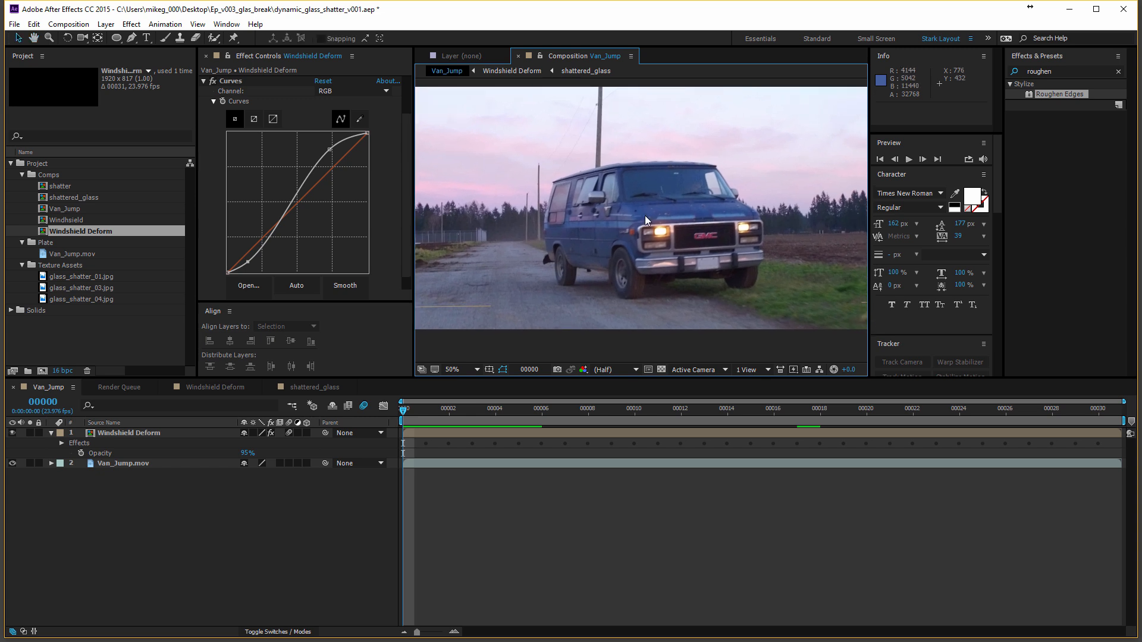
key(space)
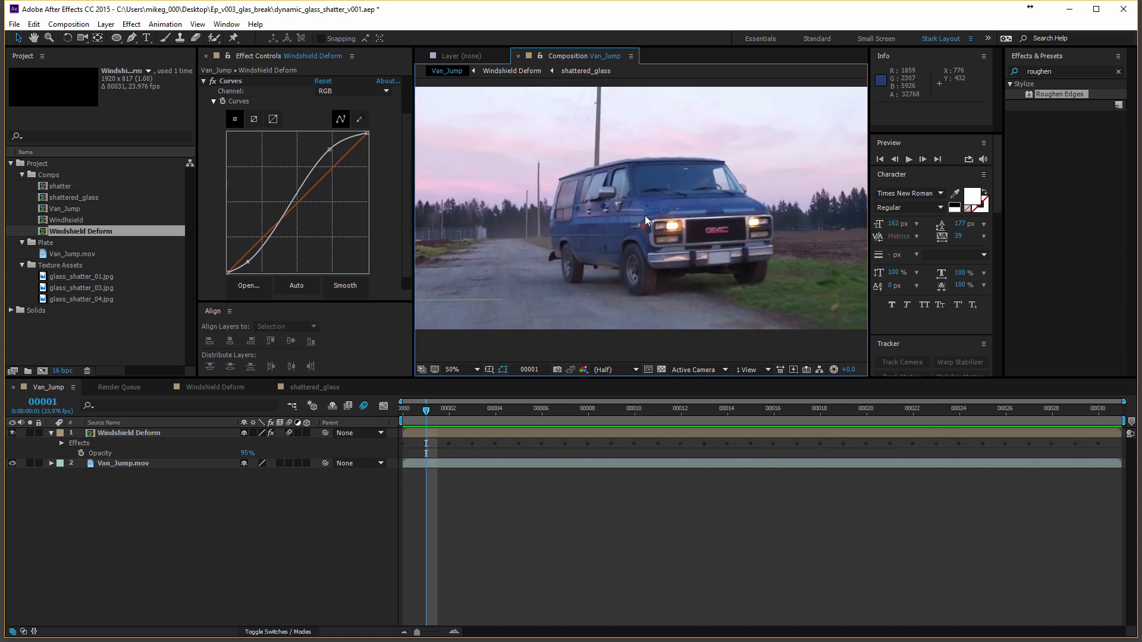
key(space)
Step back and forth through the frames around 12 to 14 to examine how the cracks appear on the windshield.
key(Page_Down)
key(Page_Down)
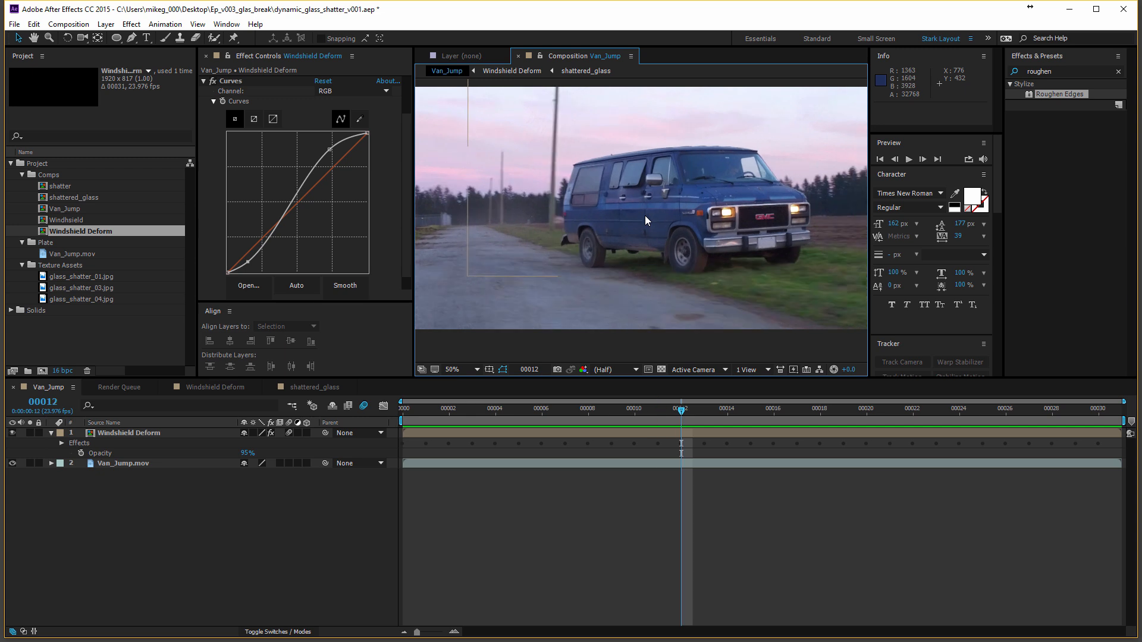
key(Page_Down)
key(Page_Down)
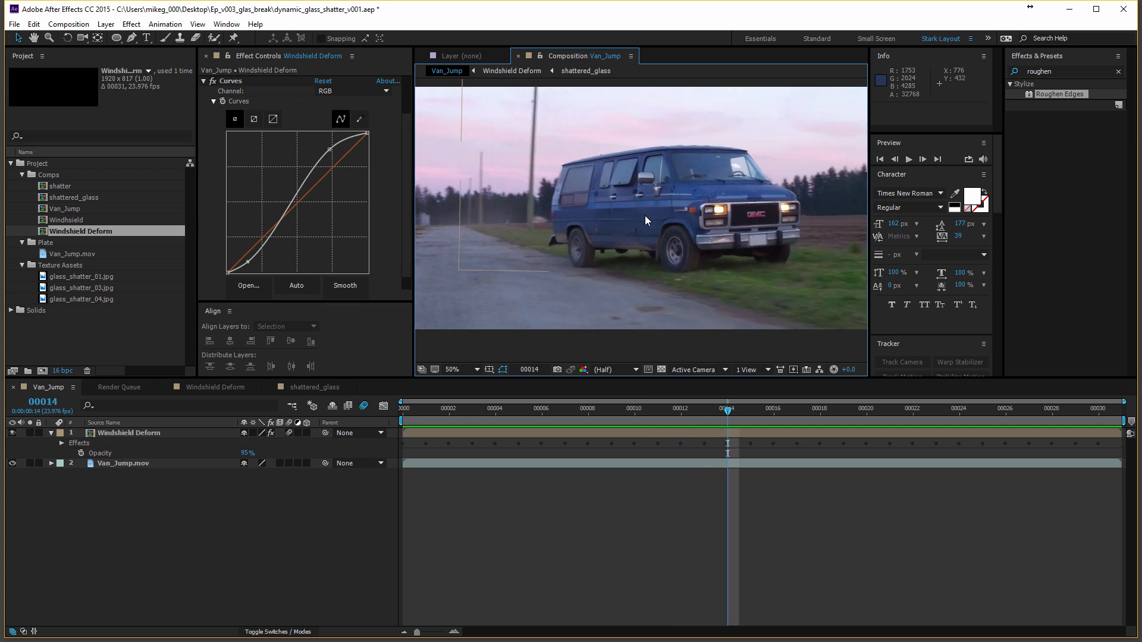
key(Page_Up)
key(Page_Up)
key(Page_Up)
key(Page_Down)
key(Page_Down)
key(Page_Down)
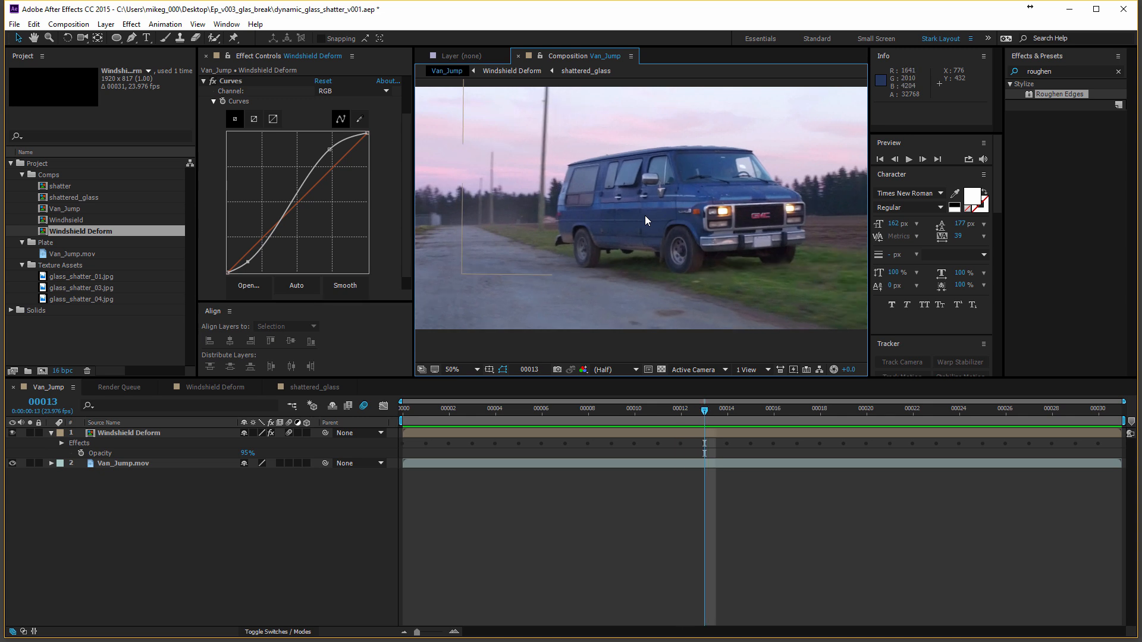
Raise the Windshield Deform layer's opacity to 100% and preview the shot from the first frame.
key(Home)
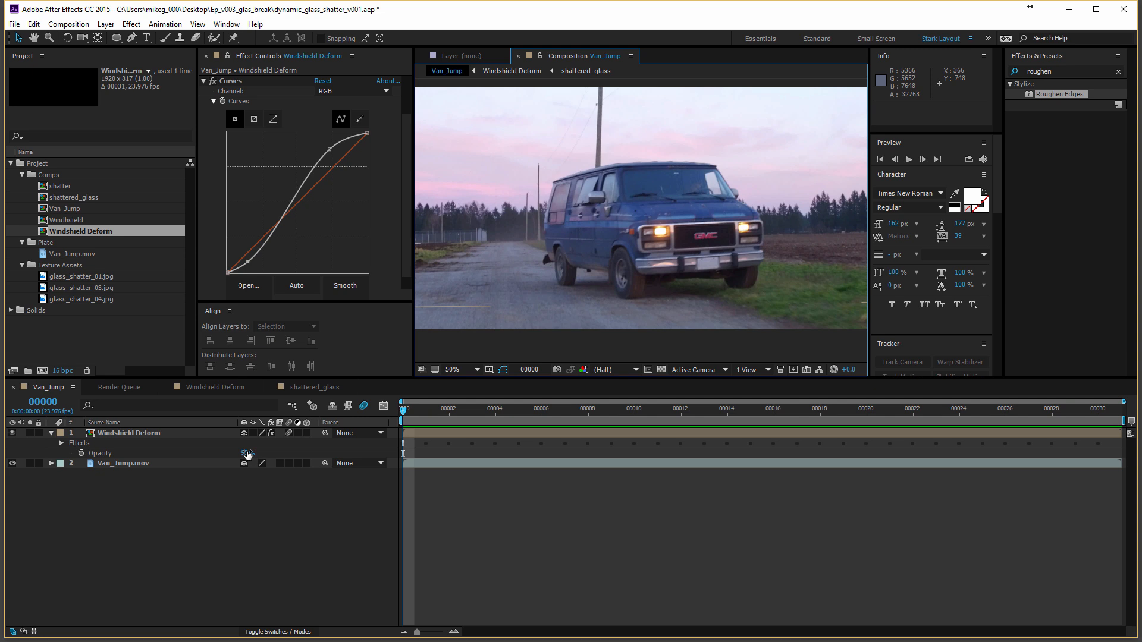
drag(249, 453, 342, 454)
key(space)
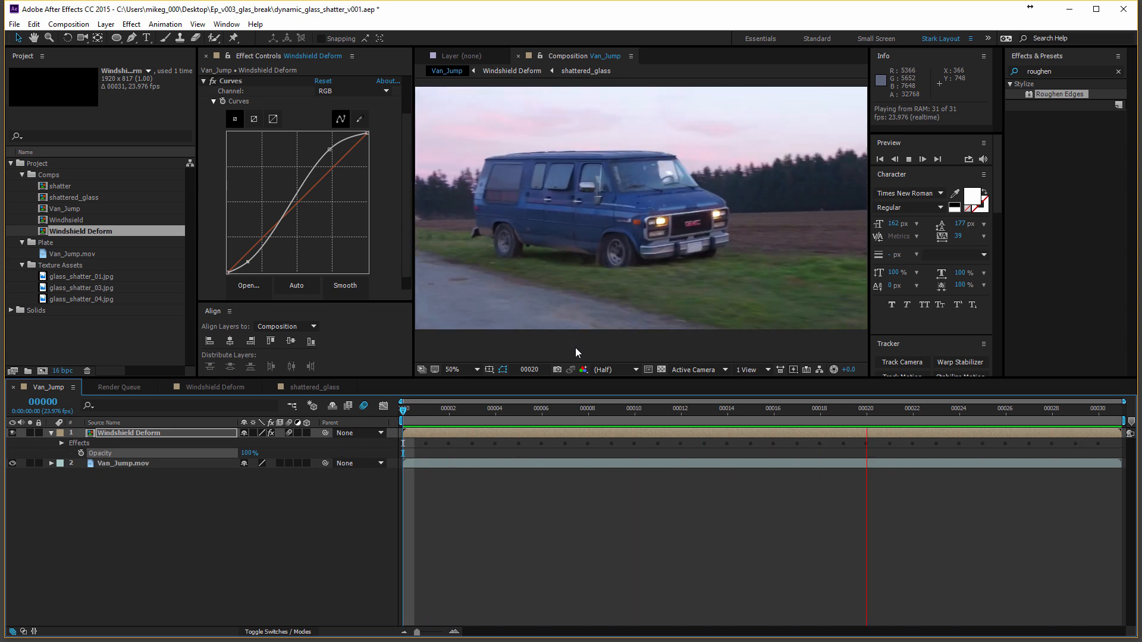
Scrub Van_Jump between frames 12 and 16 in close-up to examine the windshield cracks, then go back toward the start.
click(576, 347)
drag(599, 419, 684, 416)
click(715, 353)
scroll(753, 220, up, 2)
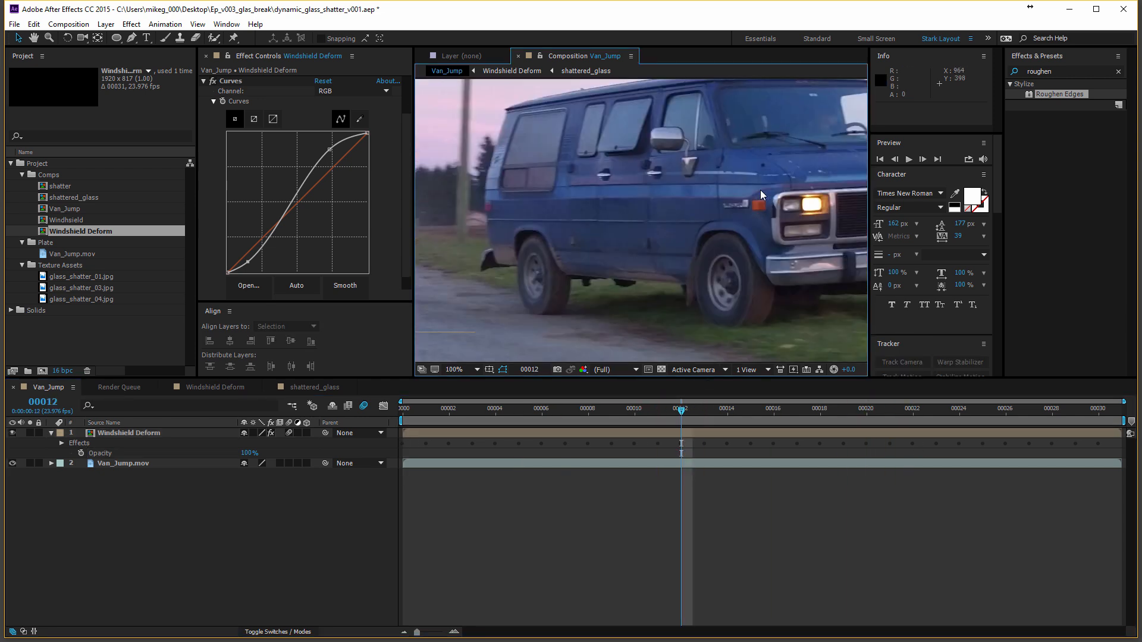
drag(674, 421, 774, 421)
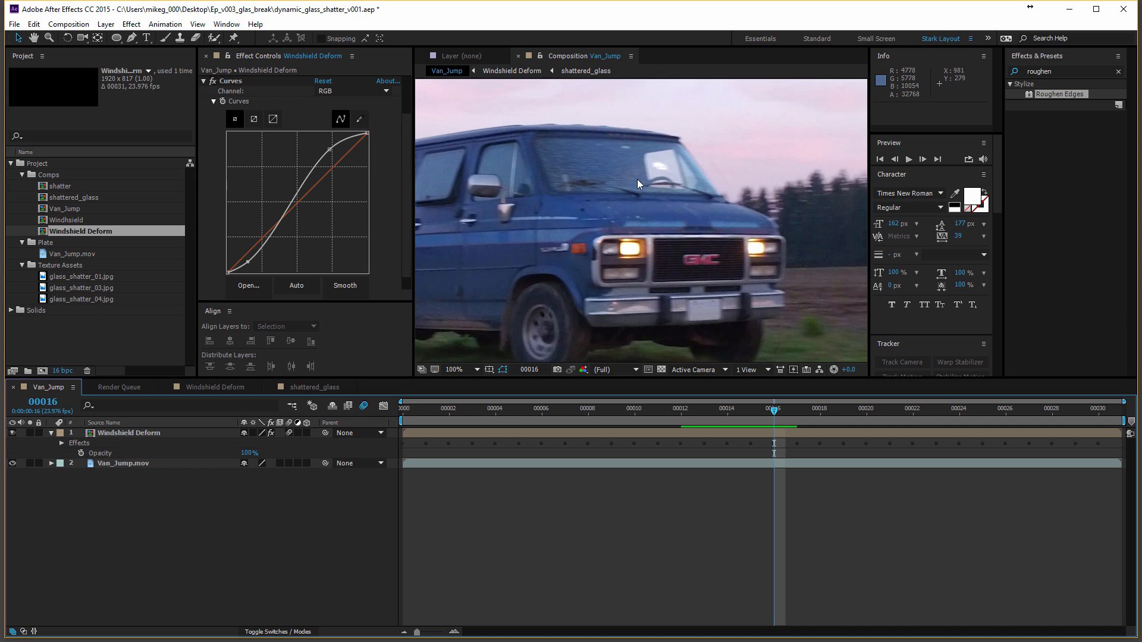
drag(725, 410, 432, 437)
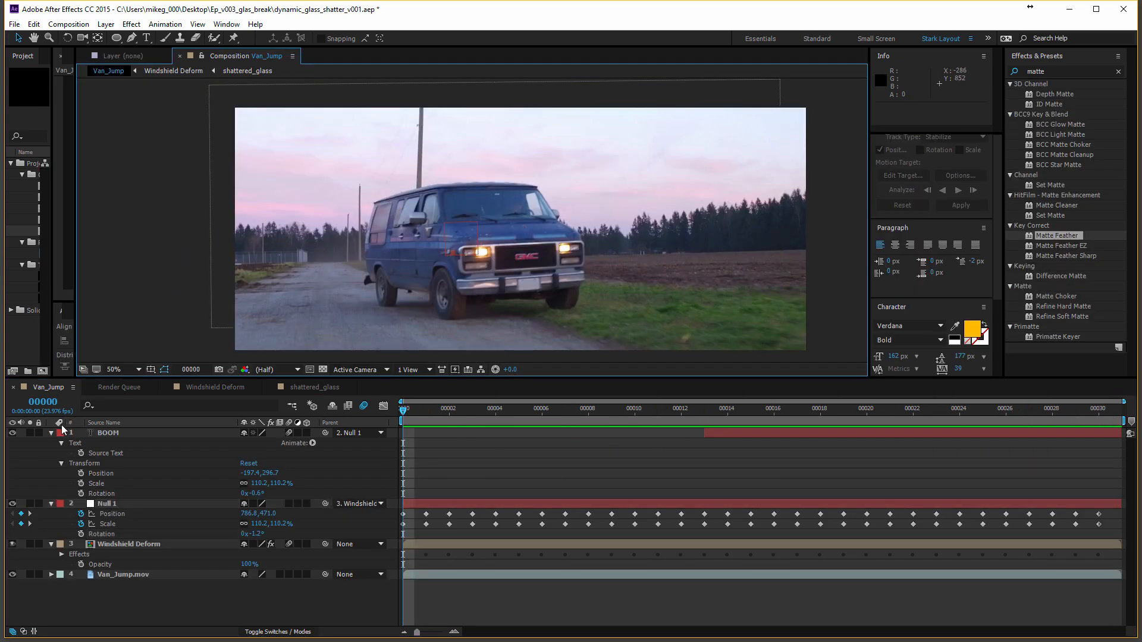
Collapse the expanded layers in Van_Jump and delete the BOOM text layer and the Null 1 layer.
click(52, 433)
click(51, 444)
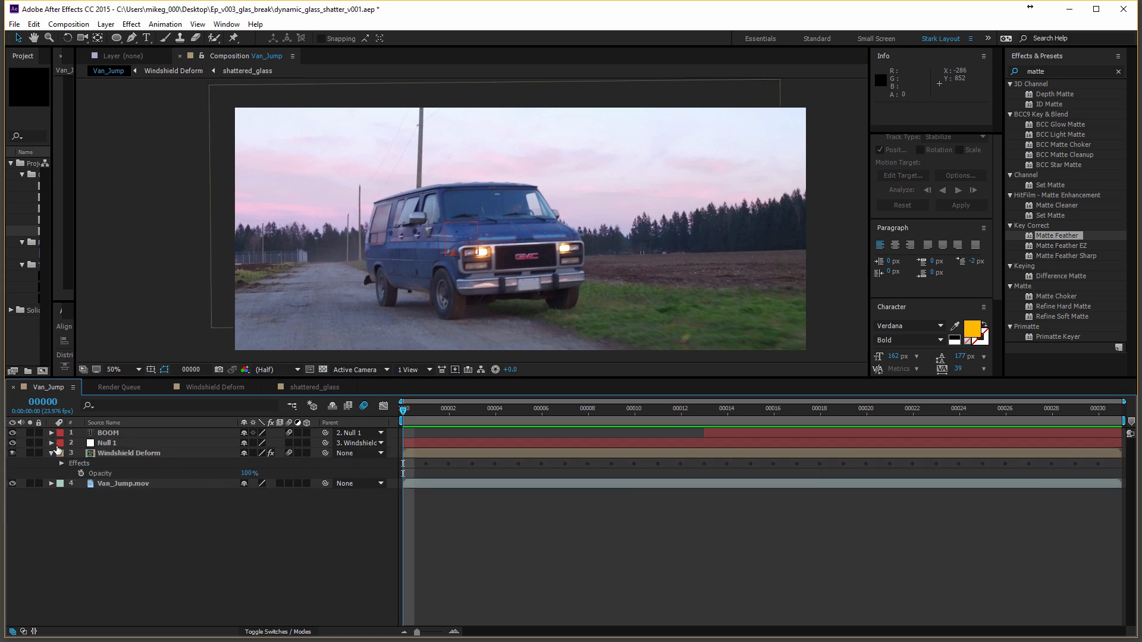
click(51, 454)
click(126, 443)
shift+click(126, 434)
key(Delete)
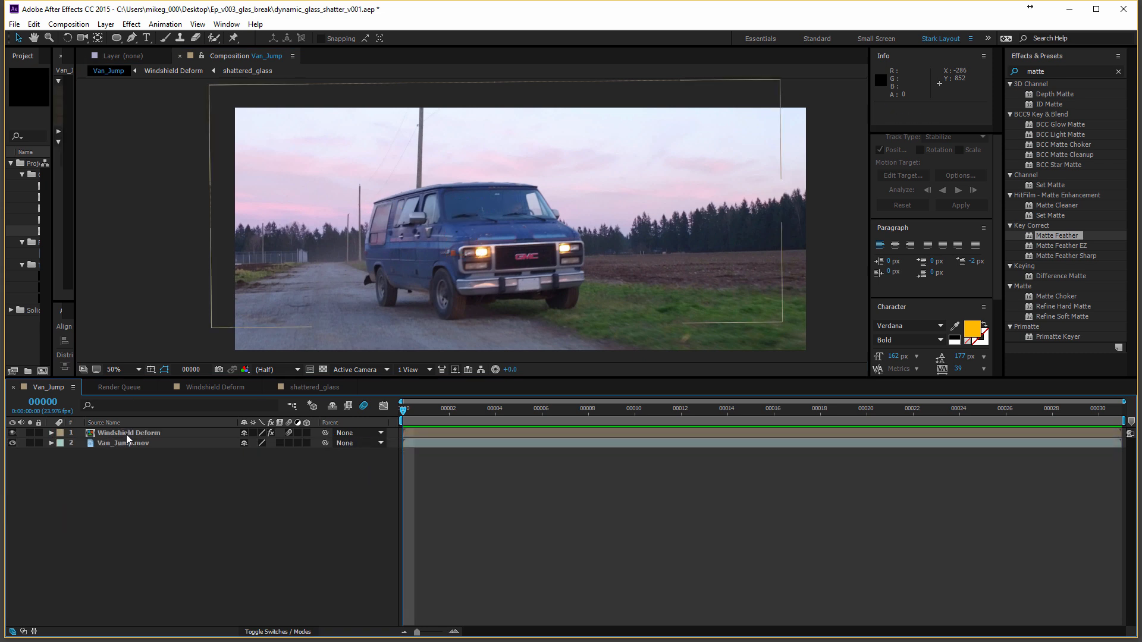
Scrub the Van_Jump shot from the first frame to frame 16 with the van enlarged, and play it.
scroll(344, 258, up, 1)
drag(344, 258, 376, 249)
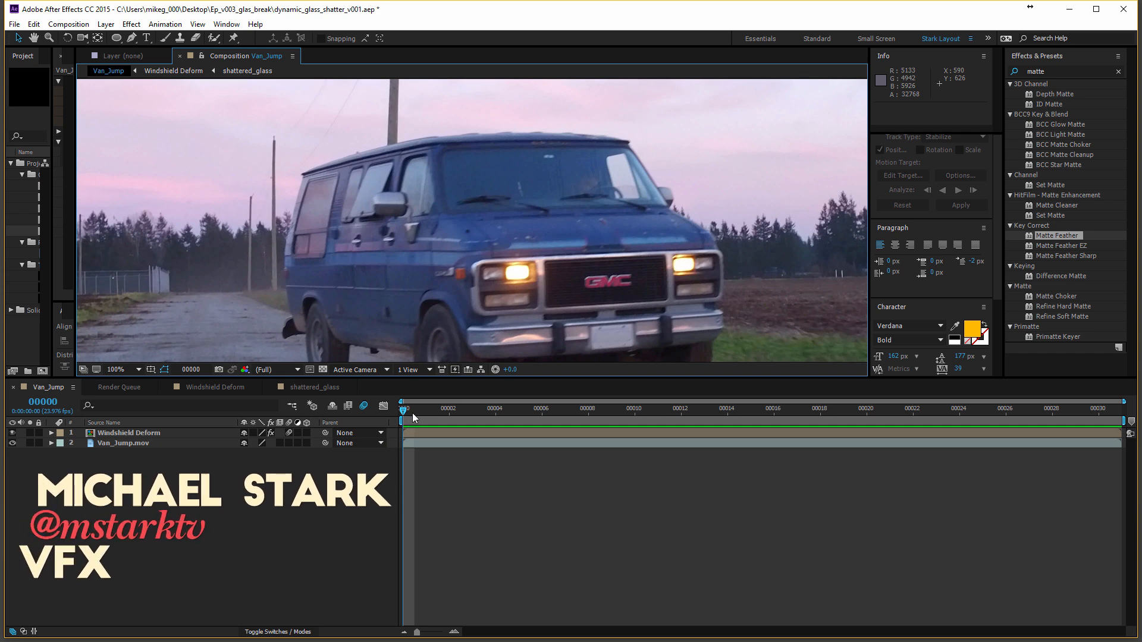
drag(412, 413, 771, 410)
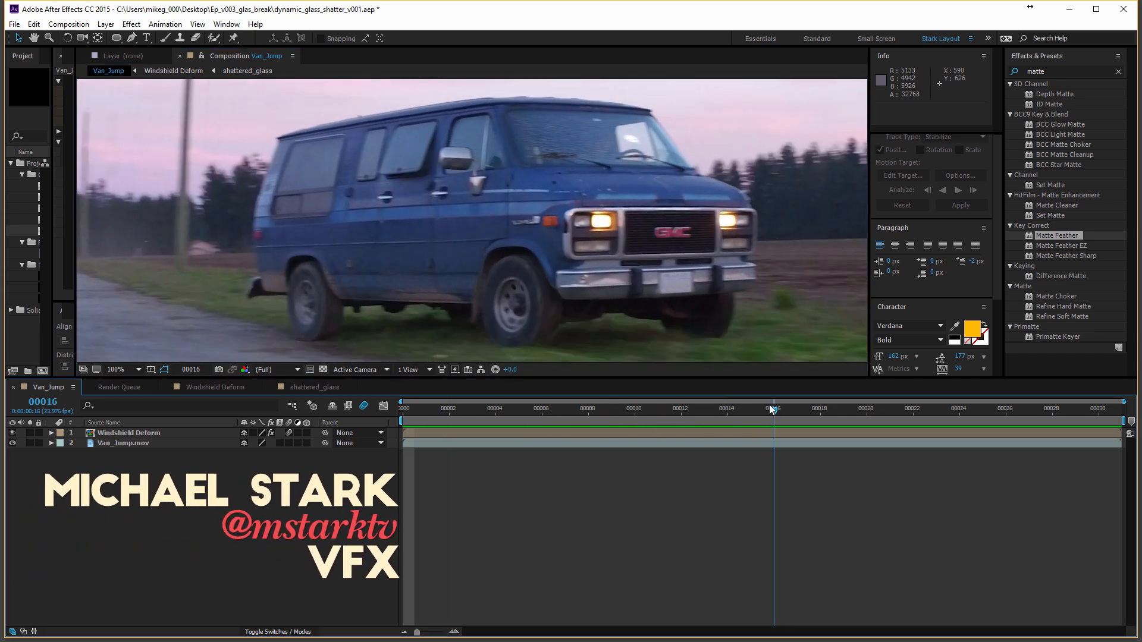
key(space)
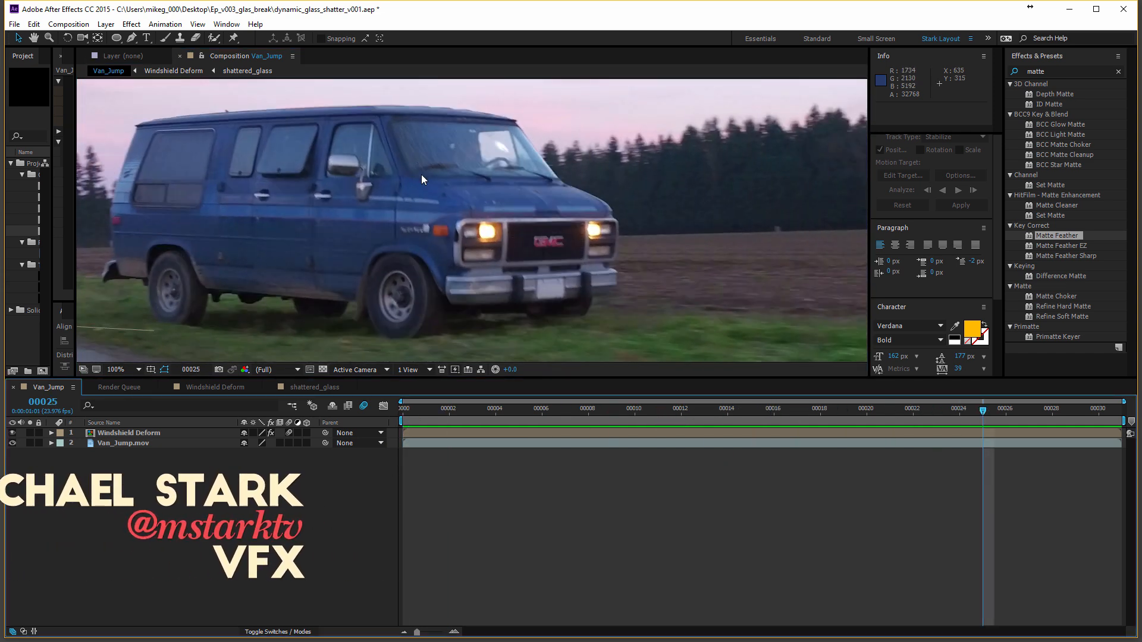
Examine the windshield in close-up at frame 25, then play the shot with the full frame in view.
scroll(422, 179, up, 1)
drag(528, 180, 575, 296)
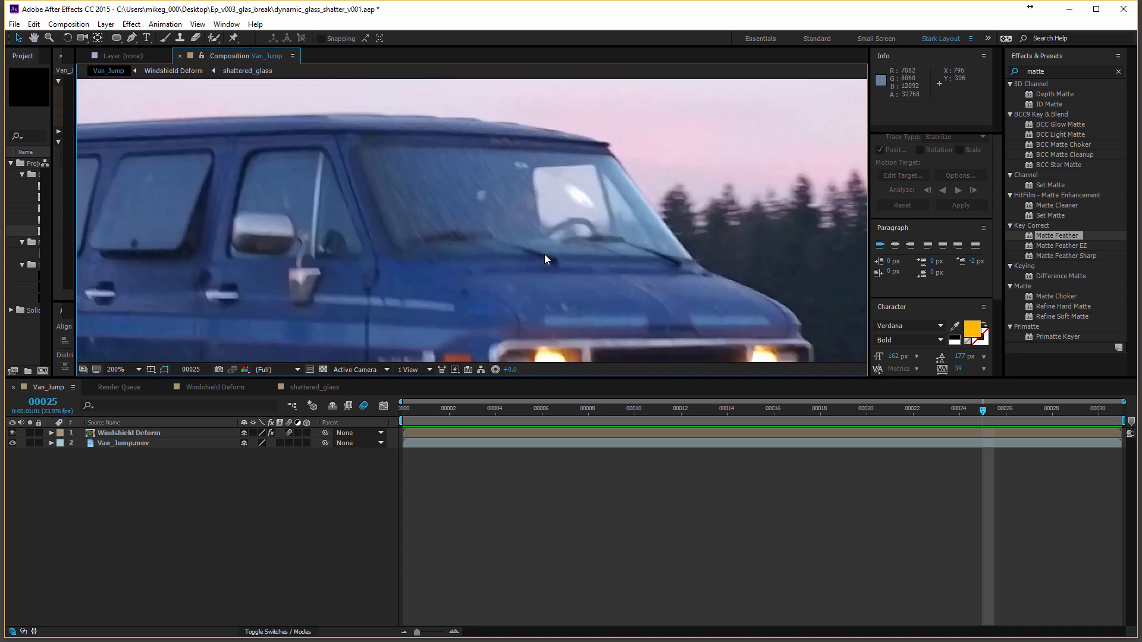
scroll(621, 270, down, 1)
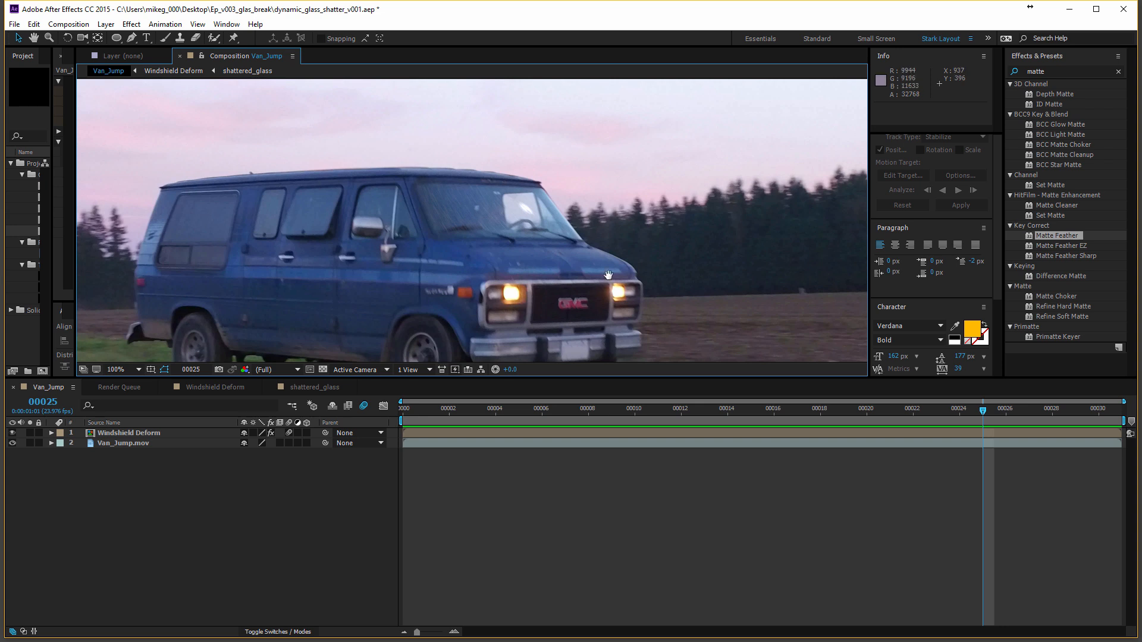
scroll(608, 275, down, 1)
drag(223, 259, 173, 245)
key(space)
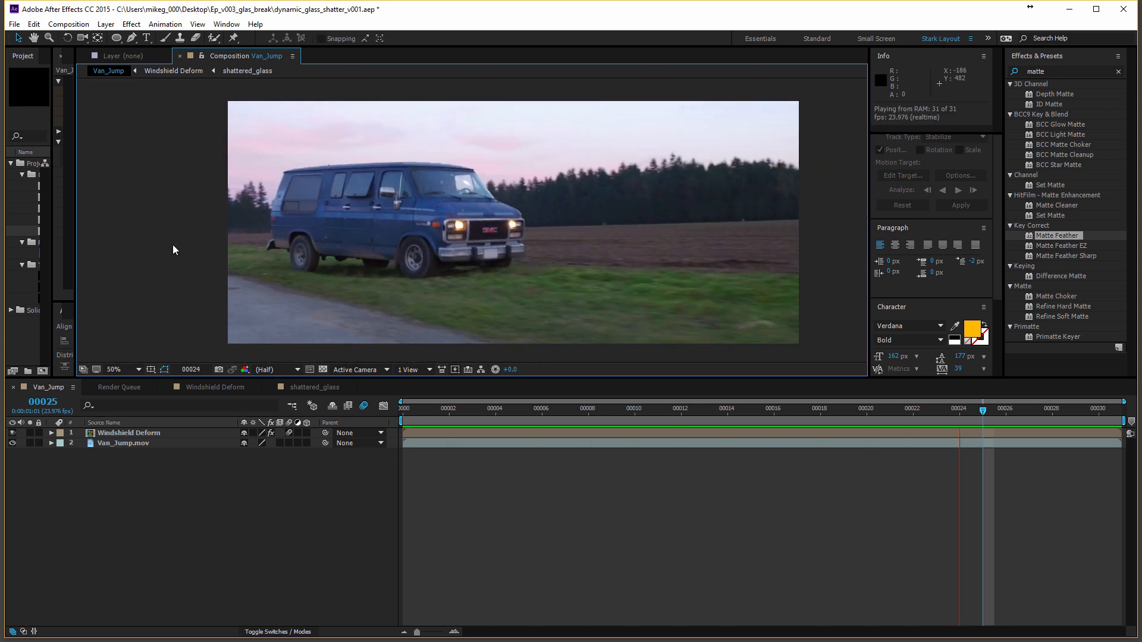